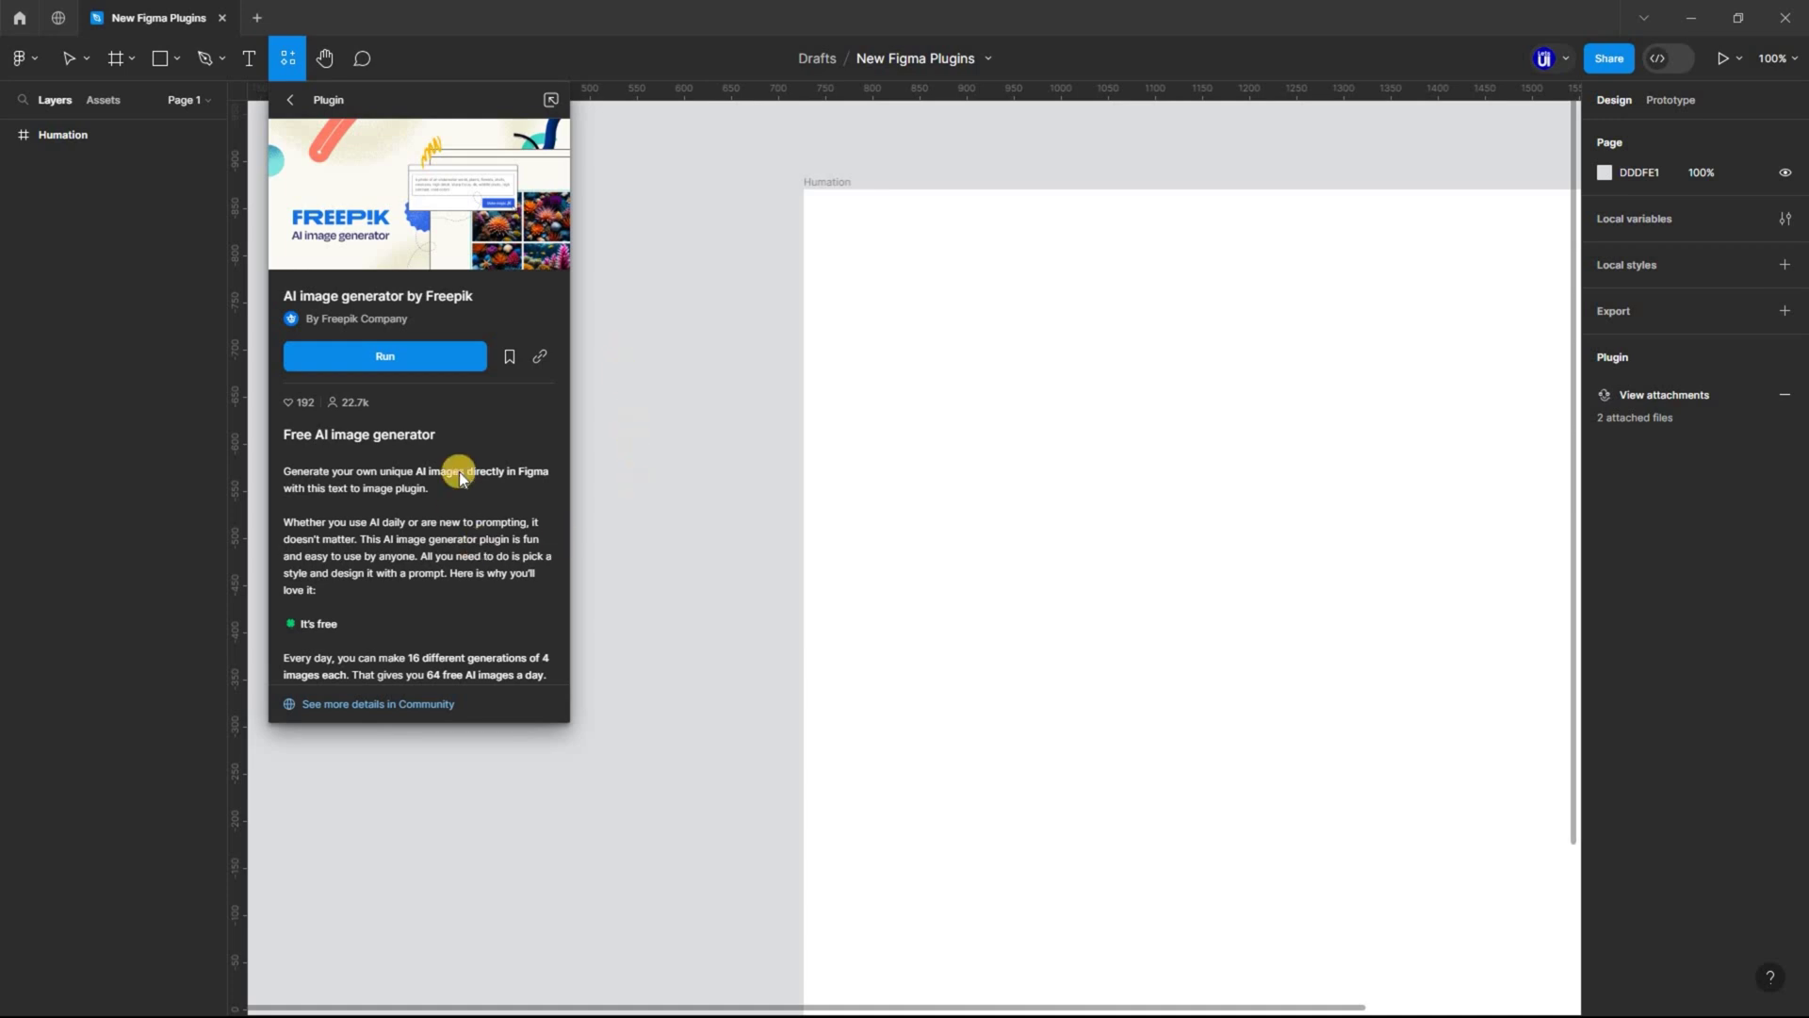
Step: Enter the image prompt "an illustration of a baby sky diving, cinematic, photo realistic" in the AI image generator
type("an illurat")
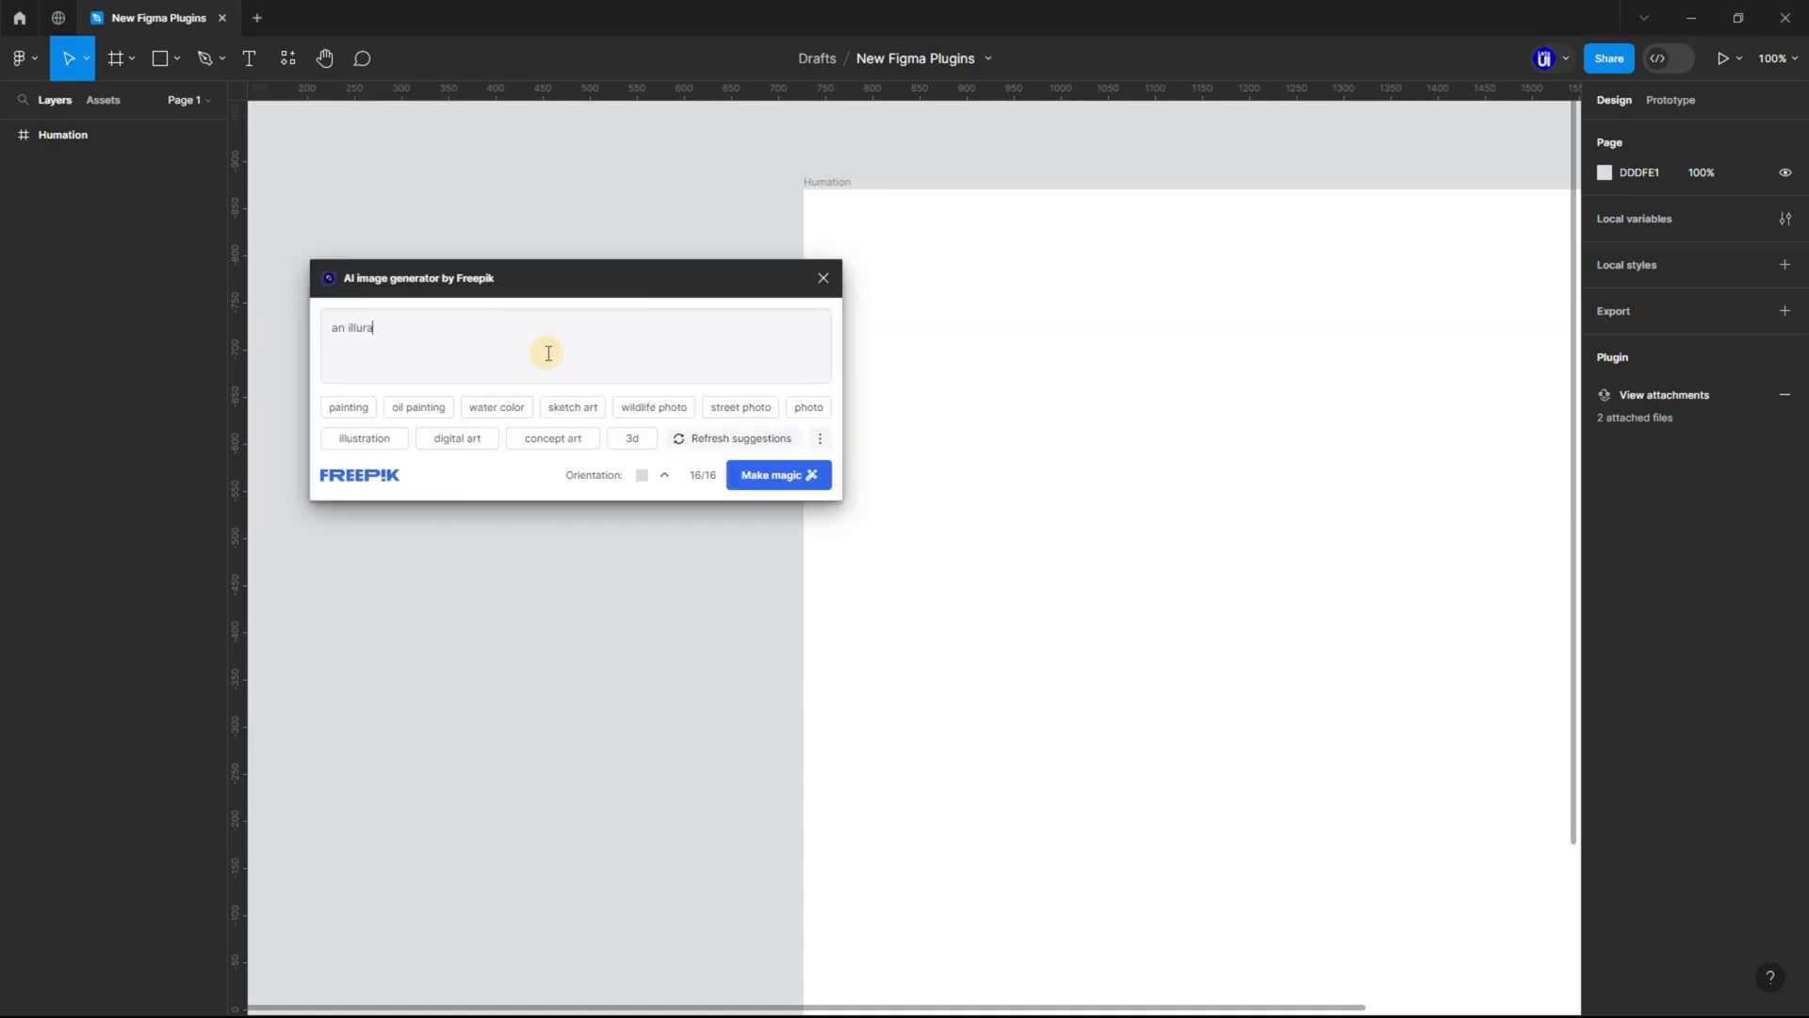
key("BackSpace")
key("BackSpace")
type("stration of ")
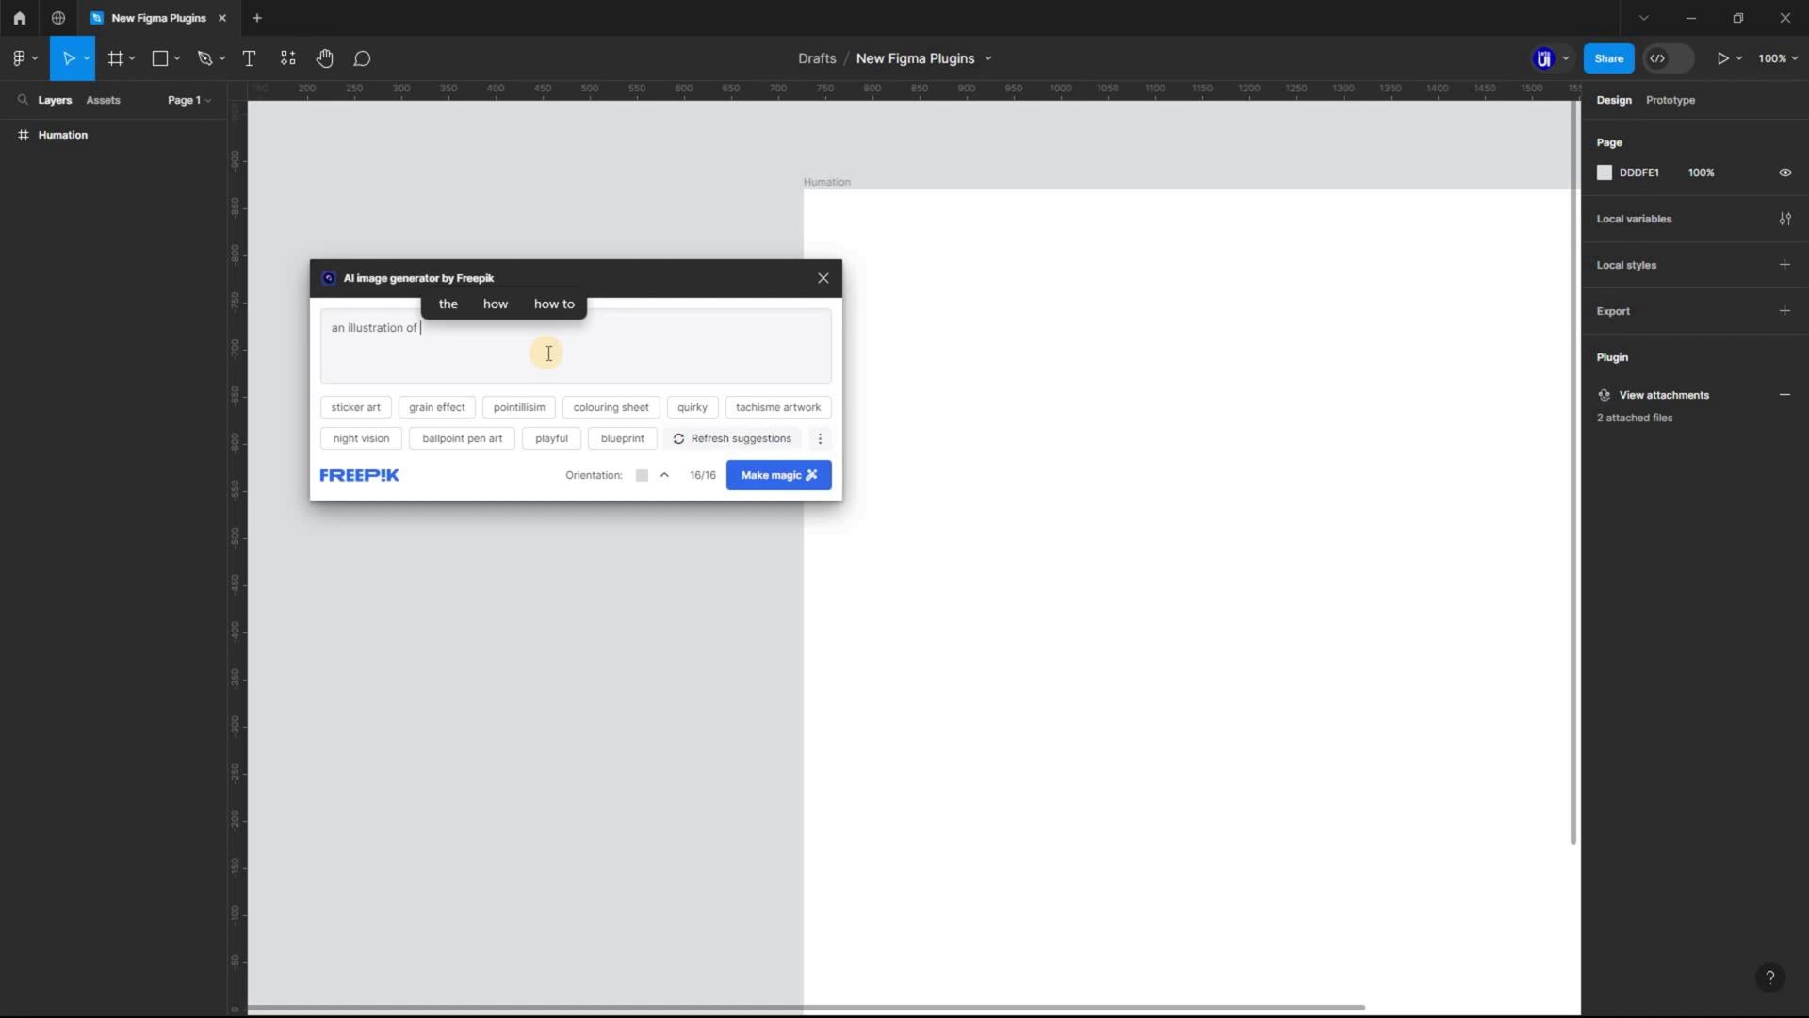
type("a baby sky")
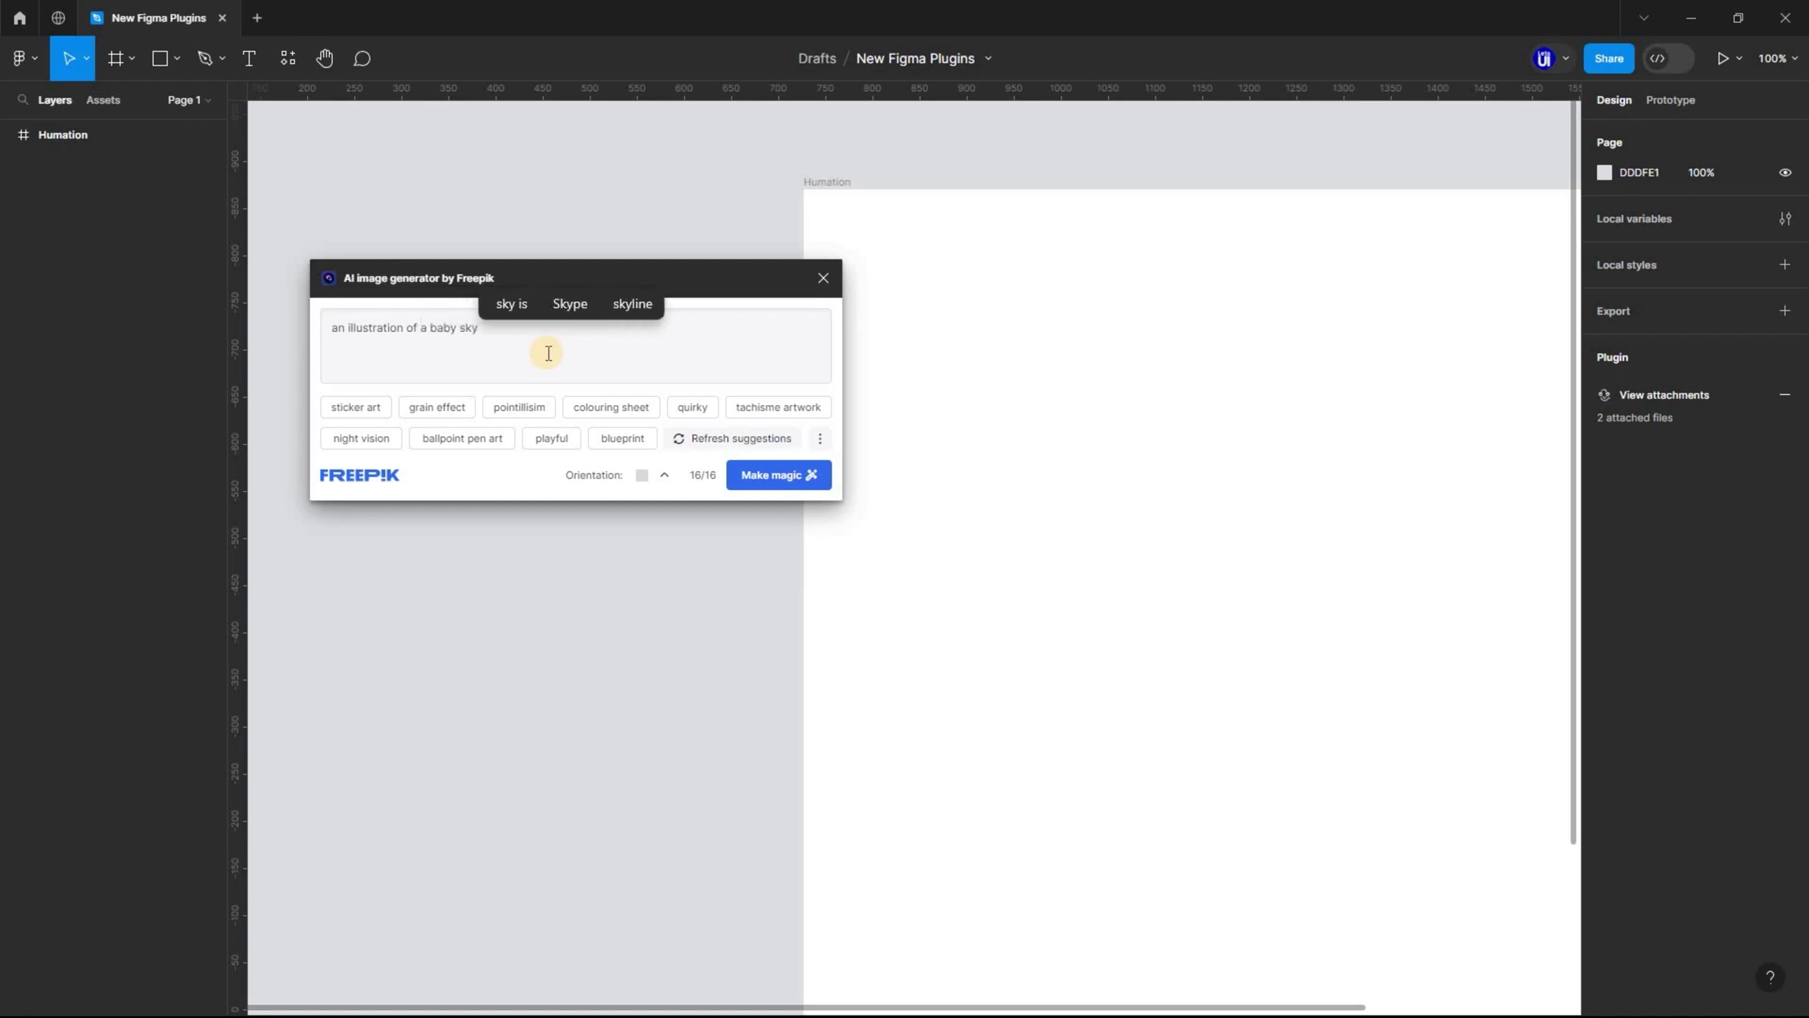
type(" diving, ")
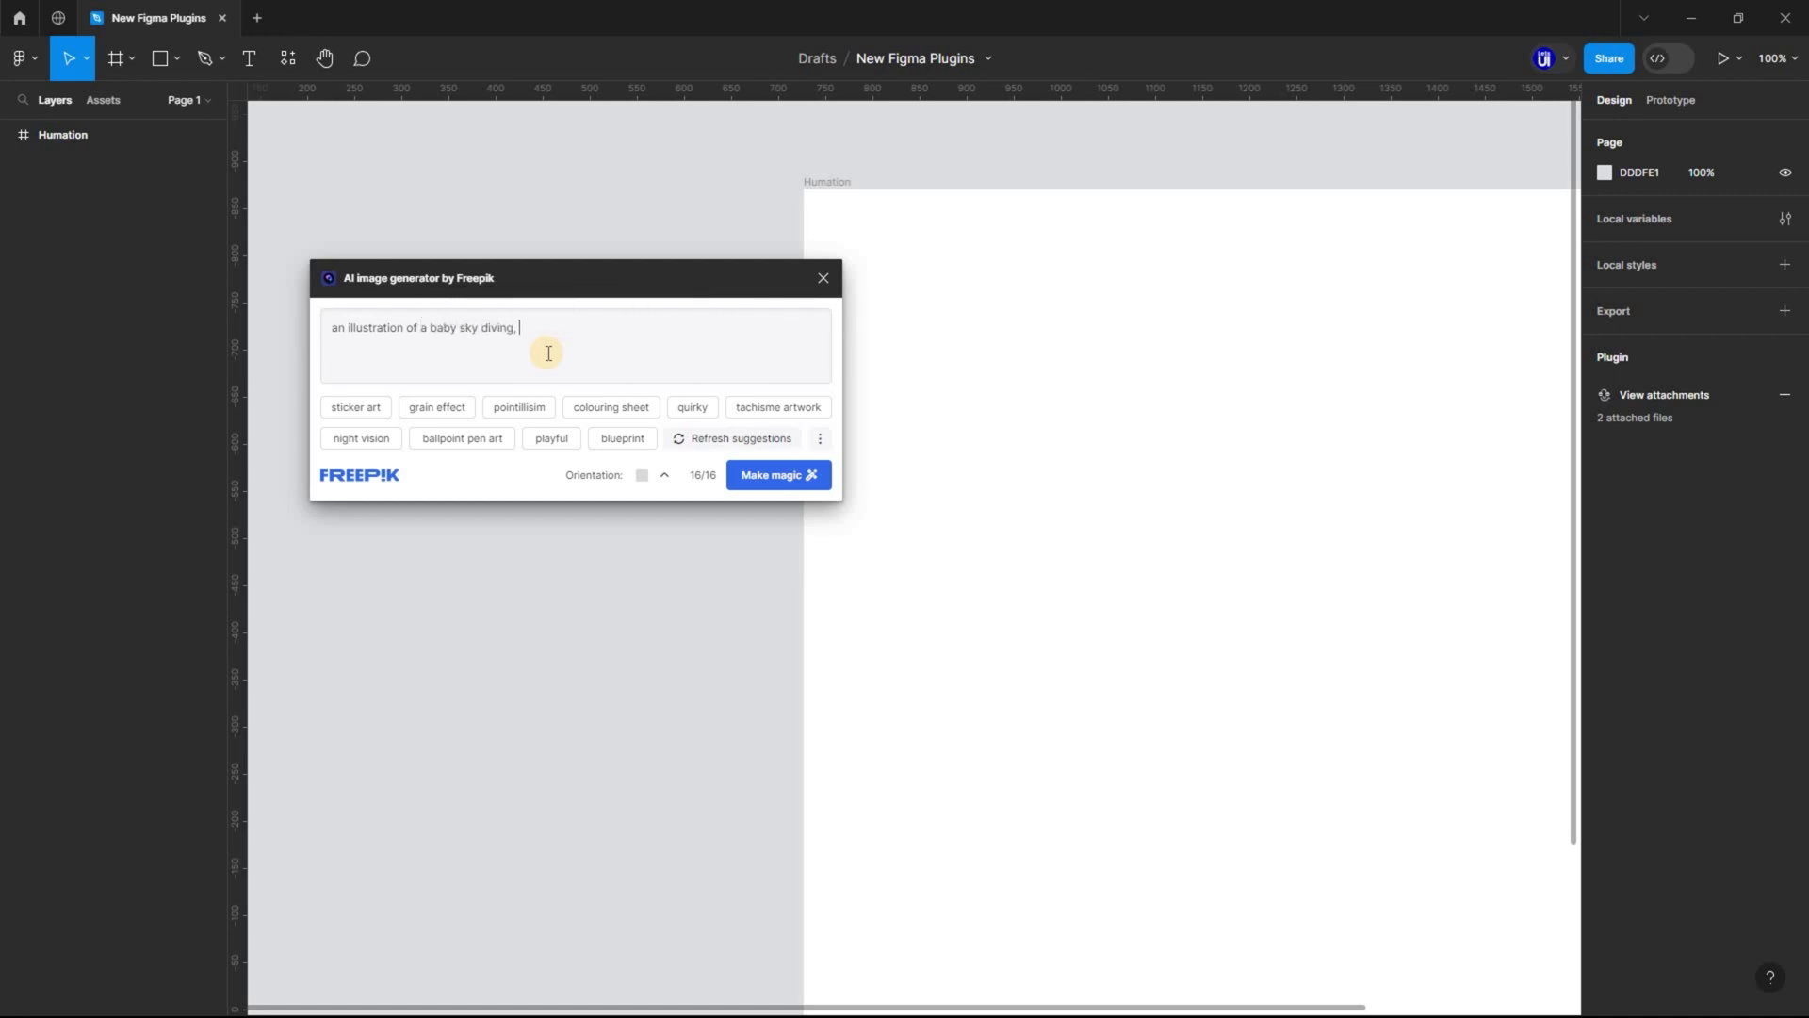
type("cinematic, photo")
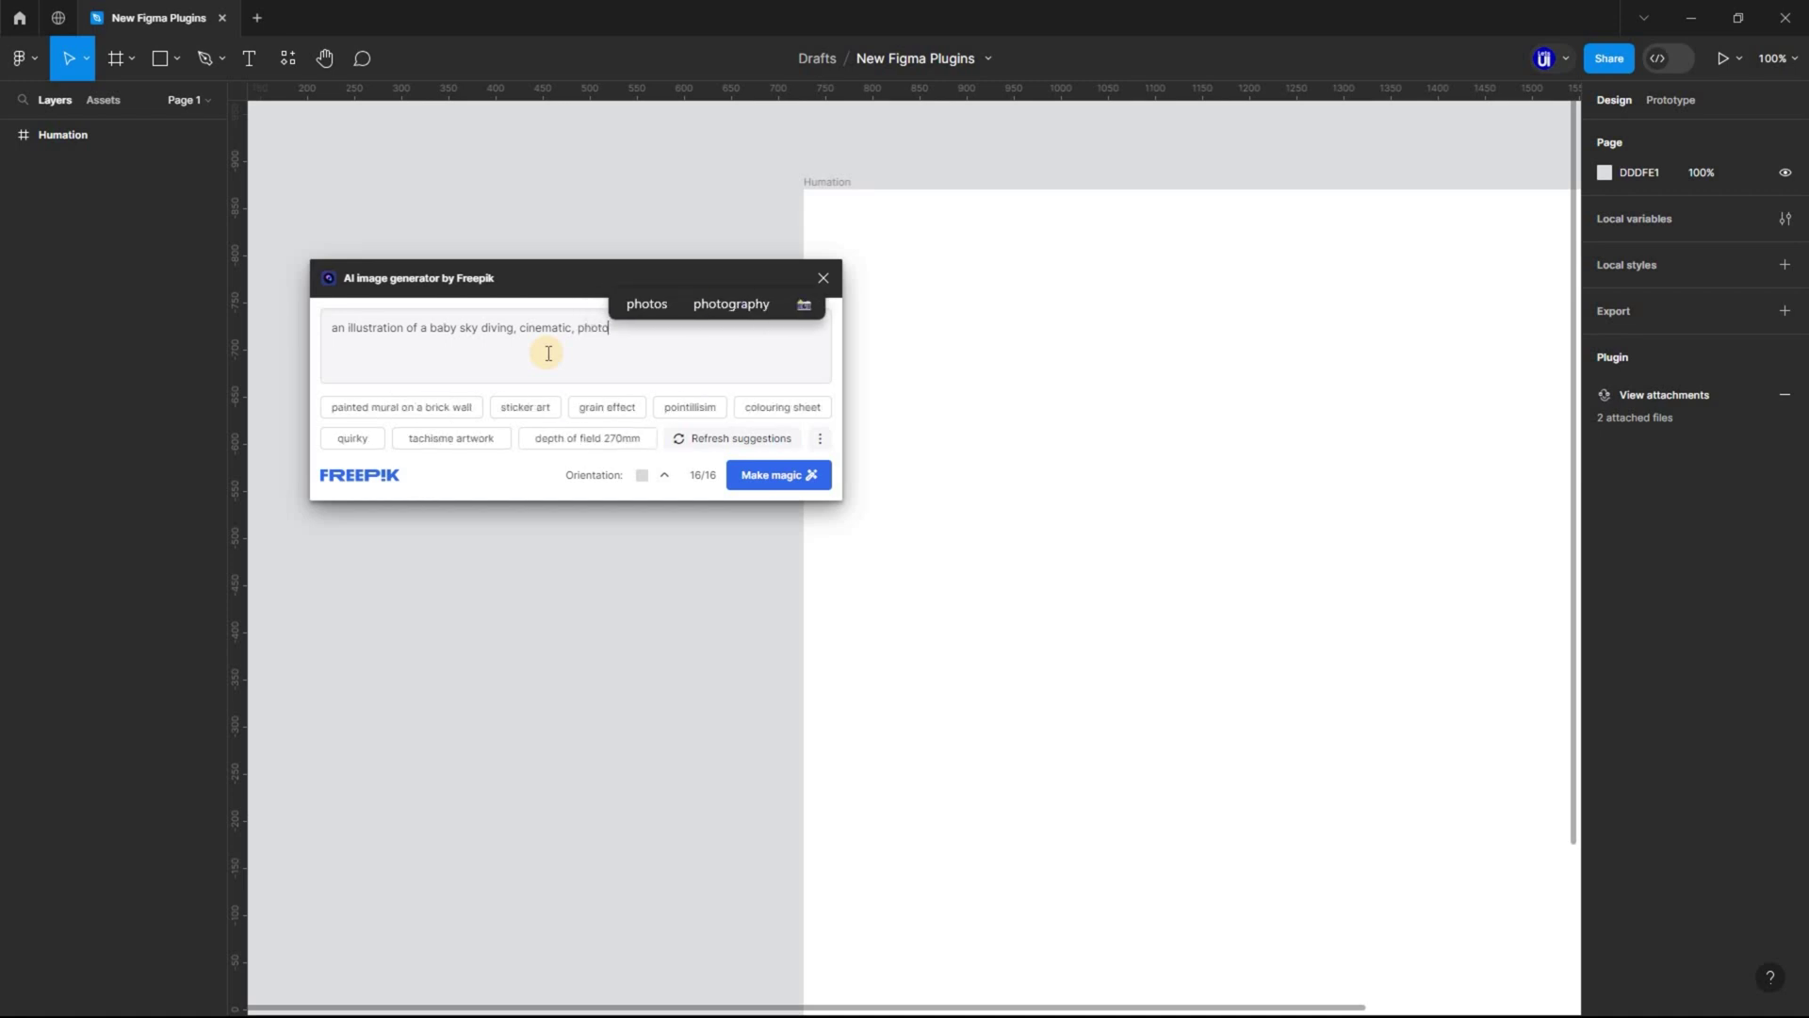
type(" realistic")
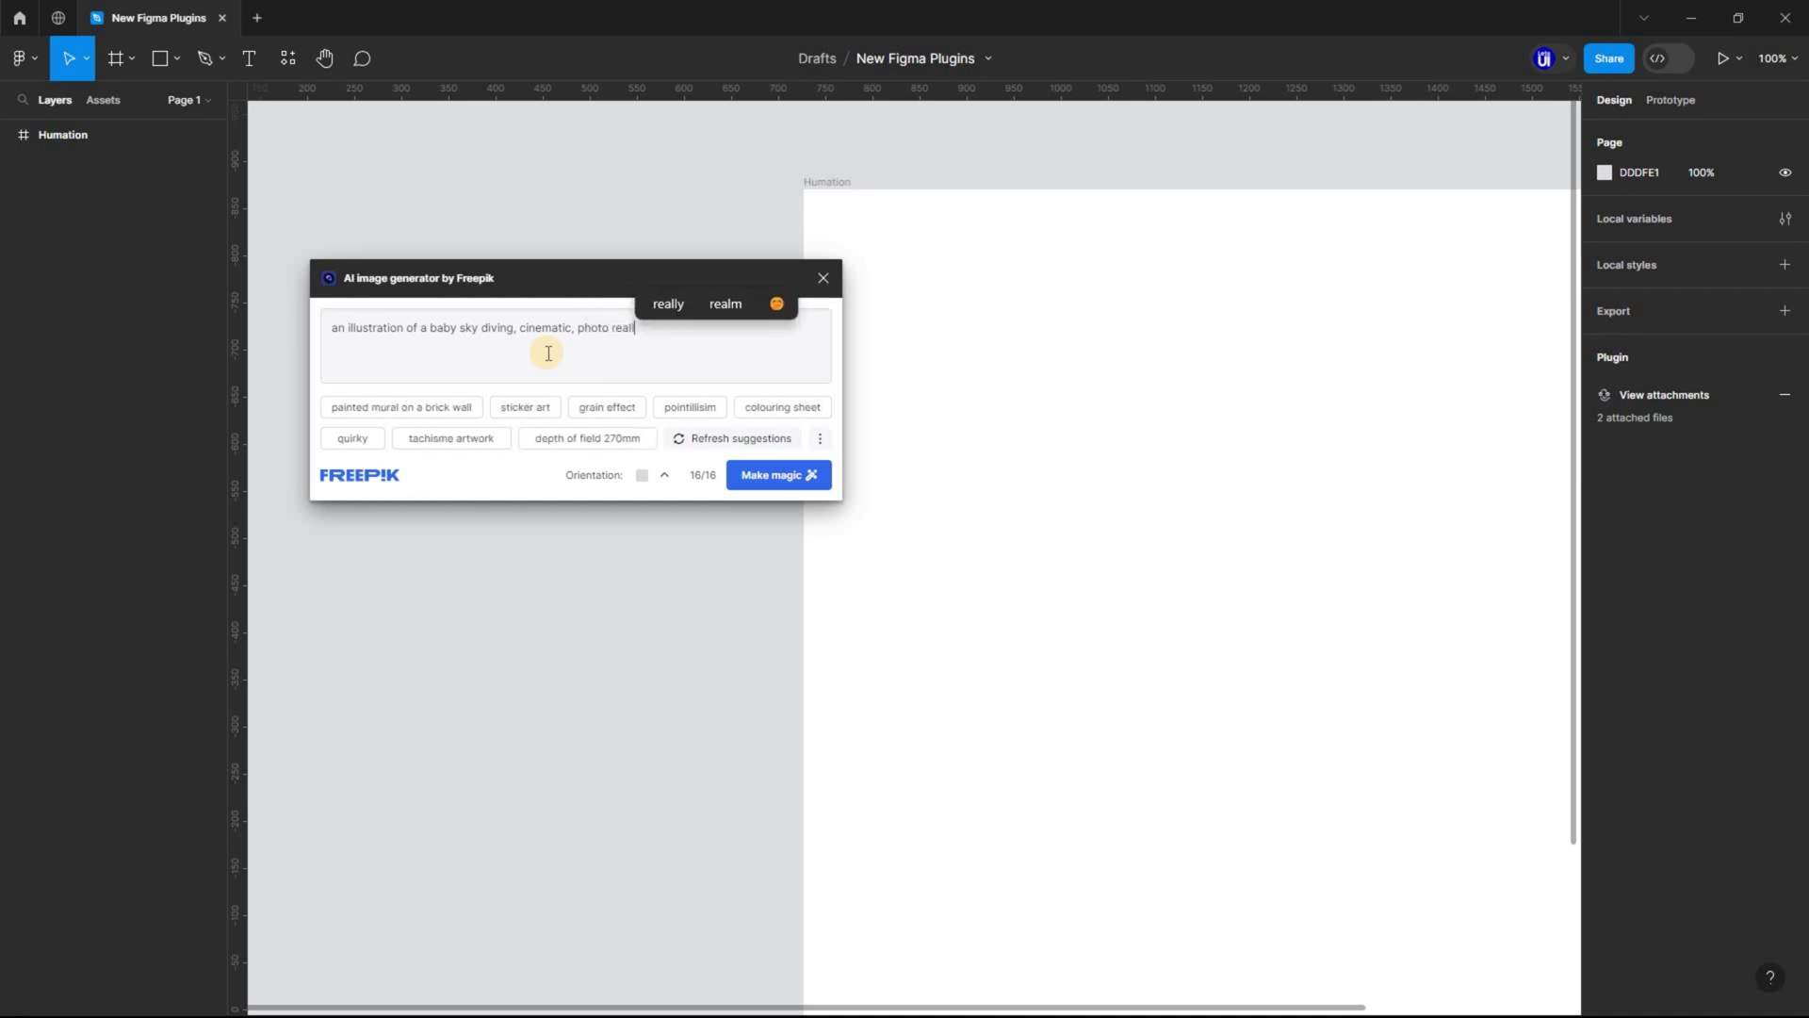
Step: Keep the Square orientation and generate the images from the prompt
left_click(664, 476)
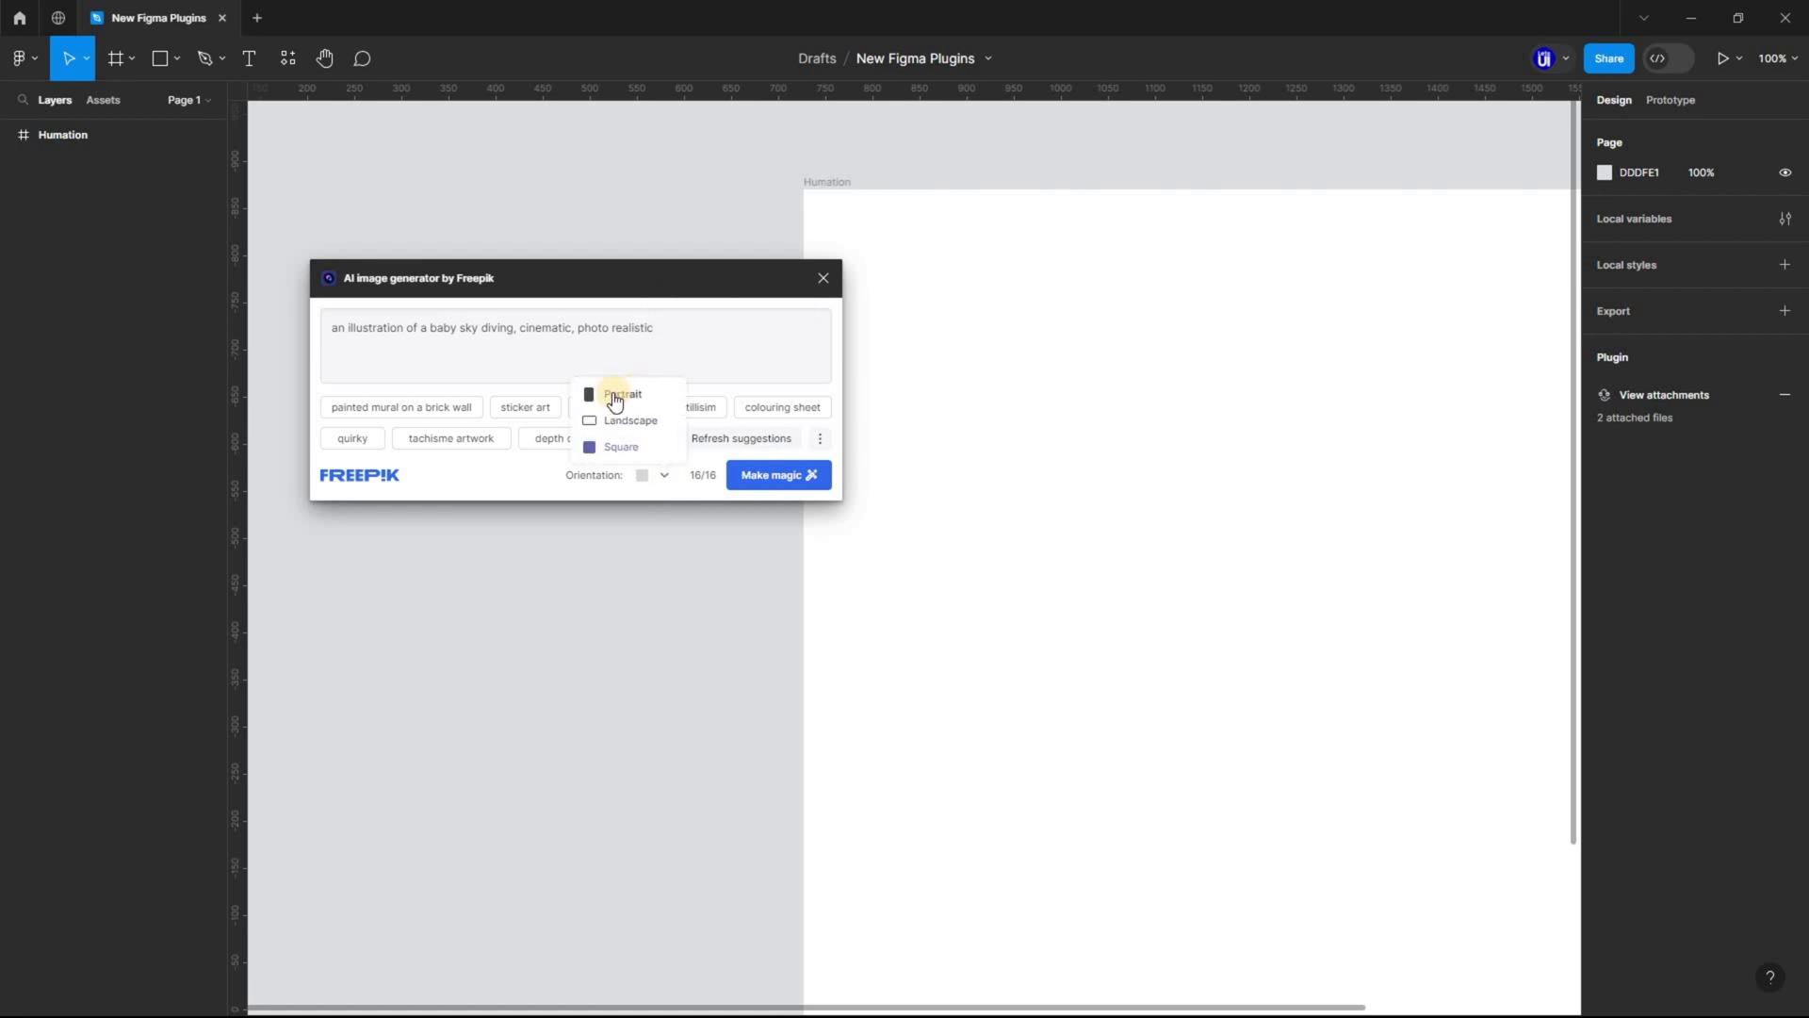
left_click(650, 476)
left_click(759, 474)
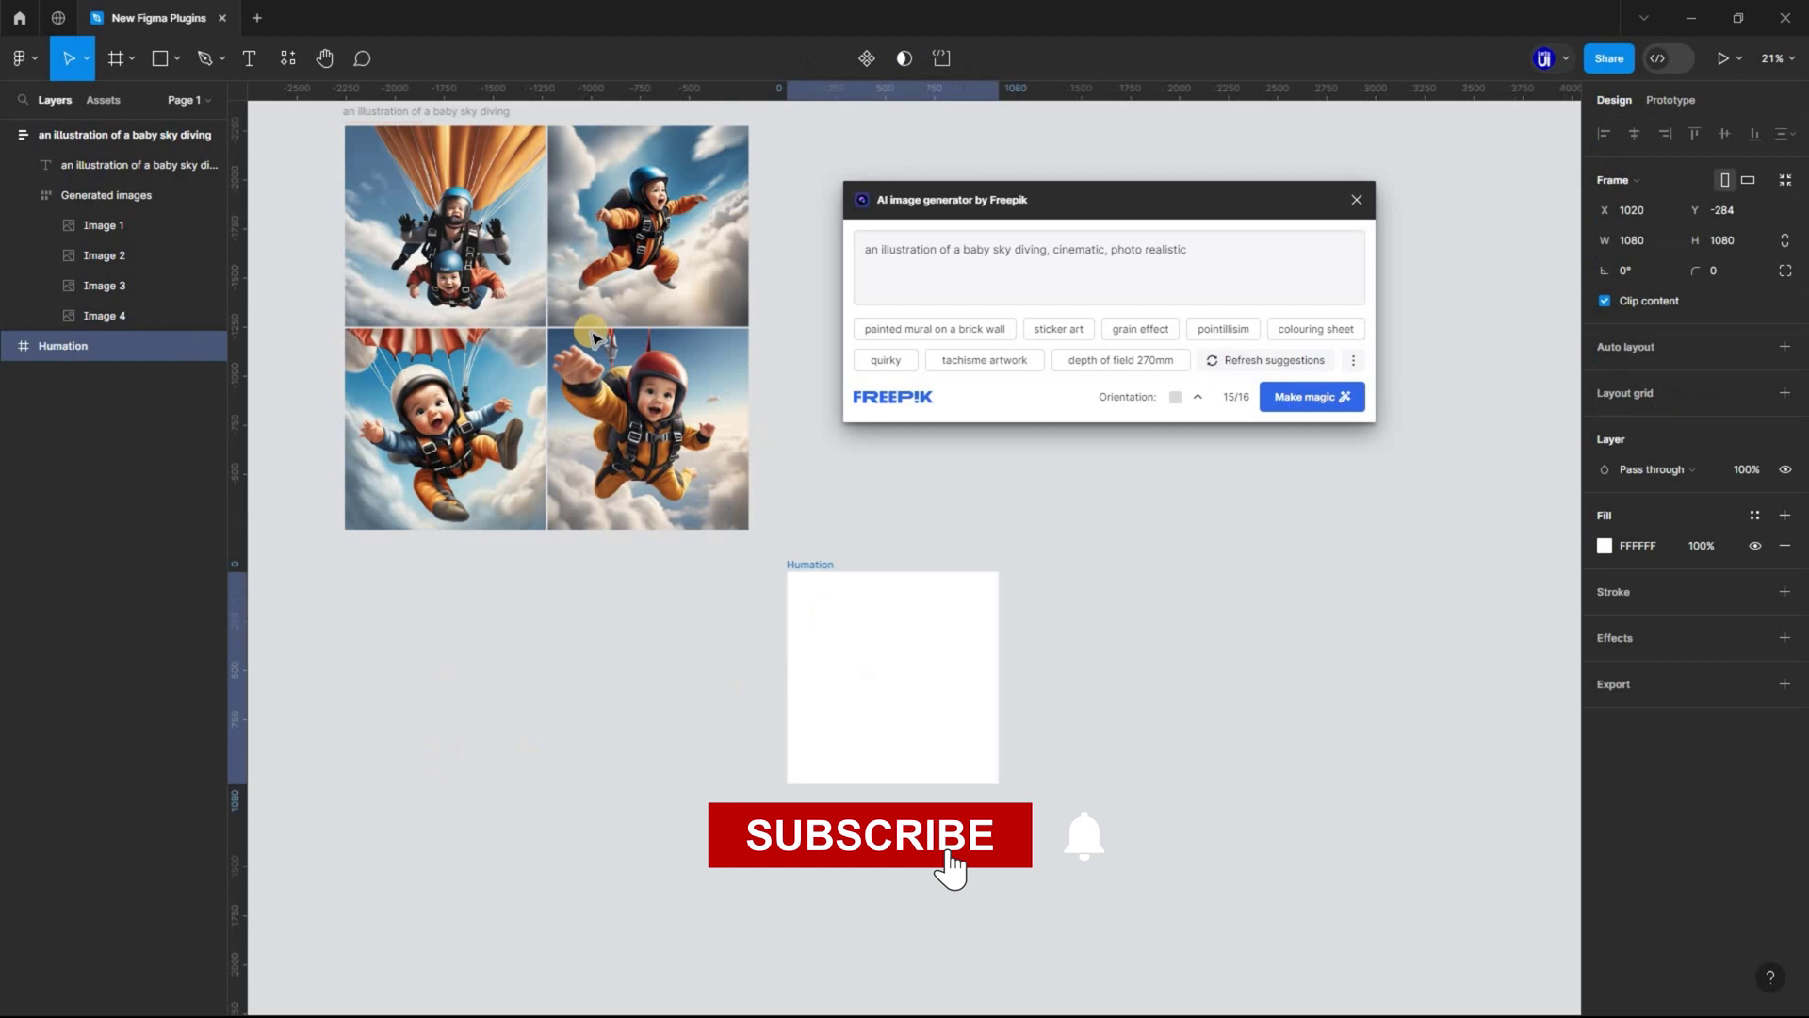
Step: Move the frame of generated images to about X 1115, Y -1884 and close the image generator
scroll(525, 296, "up", 2)
left_click_drag(468, 299, 925, 432)
left_click_drag(1240, 190, 1197, 196)
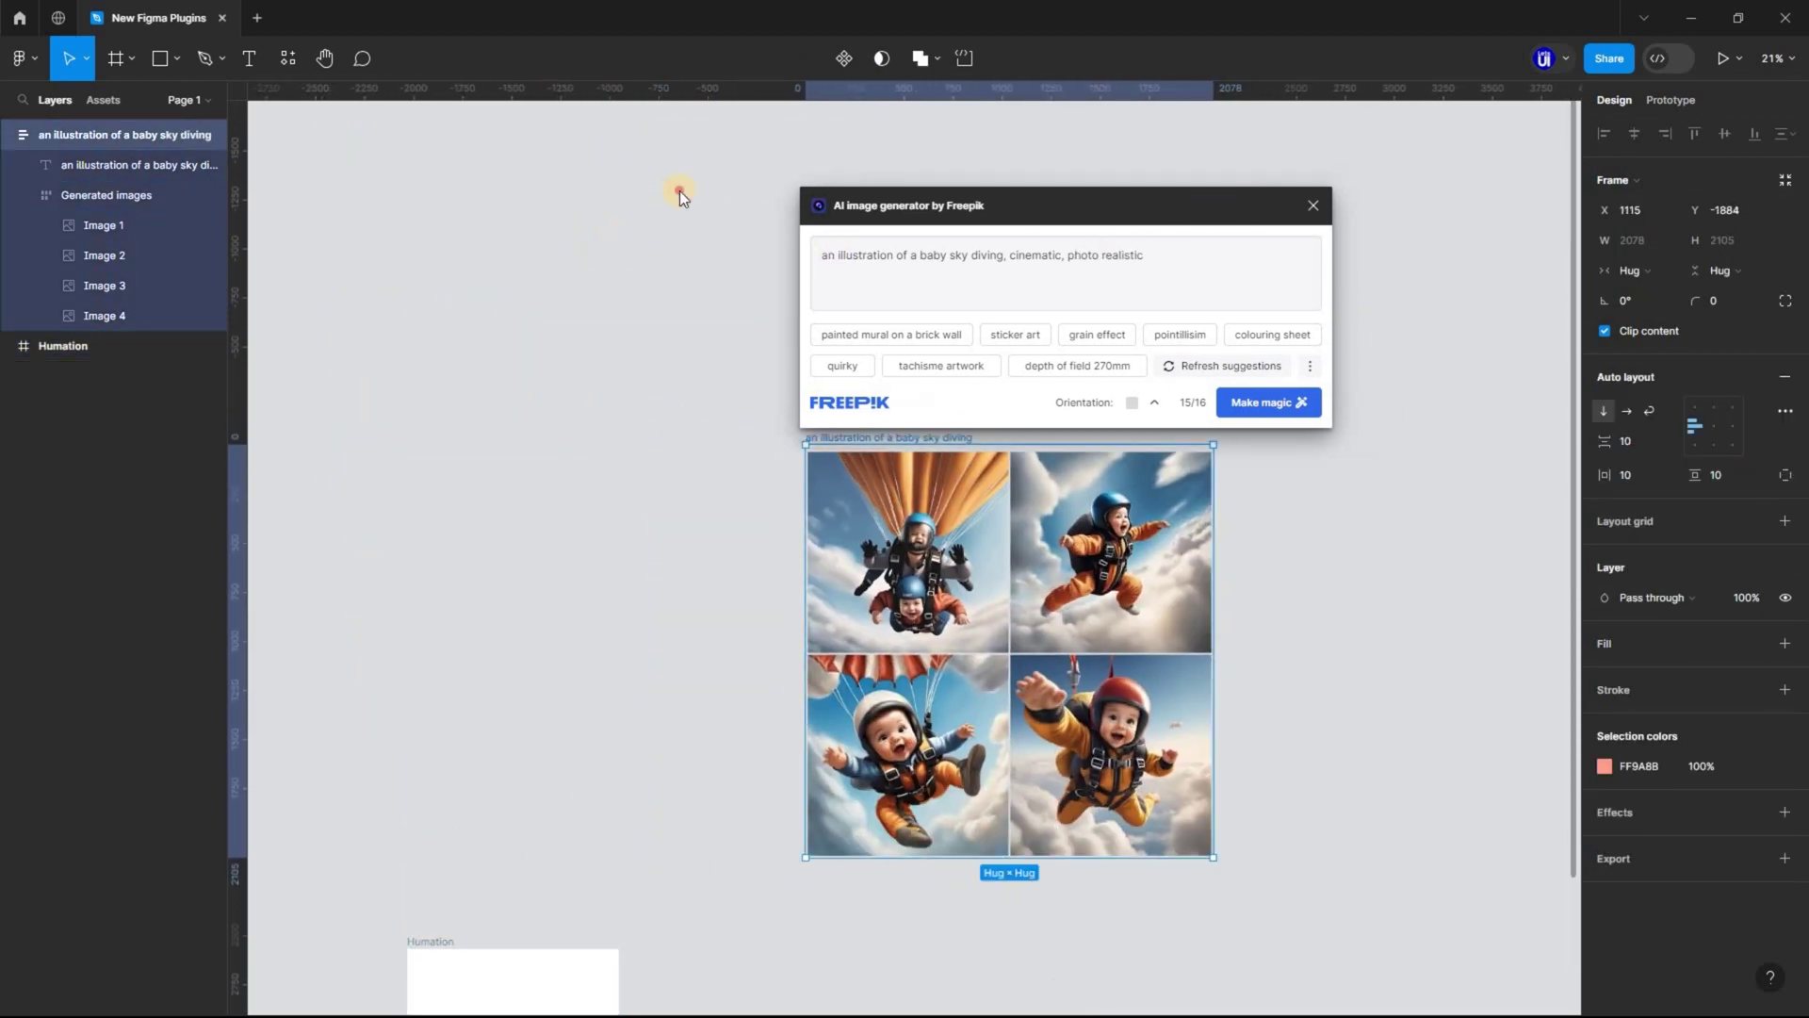
scroll(1112, 376, "down", 2)
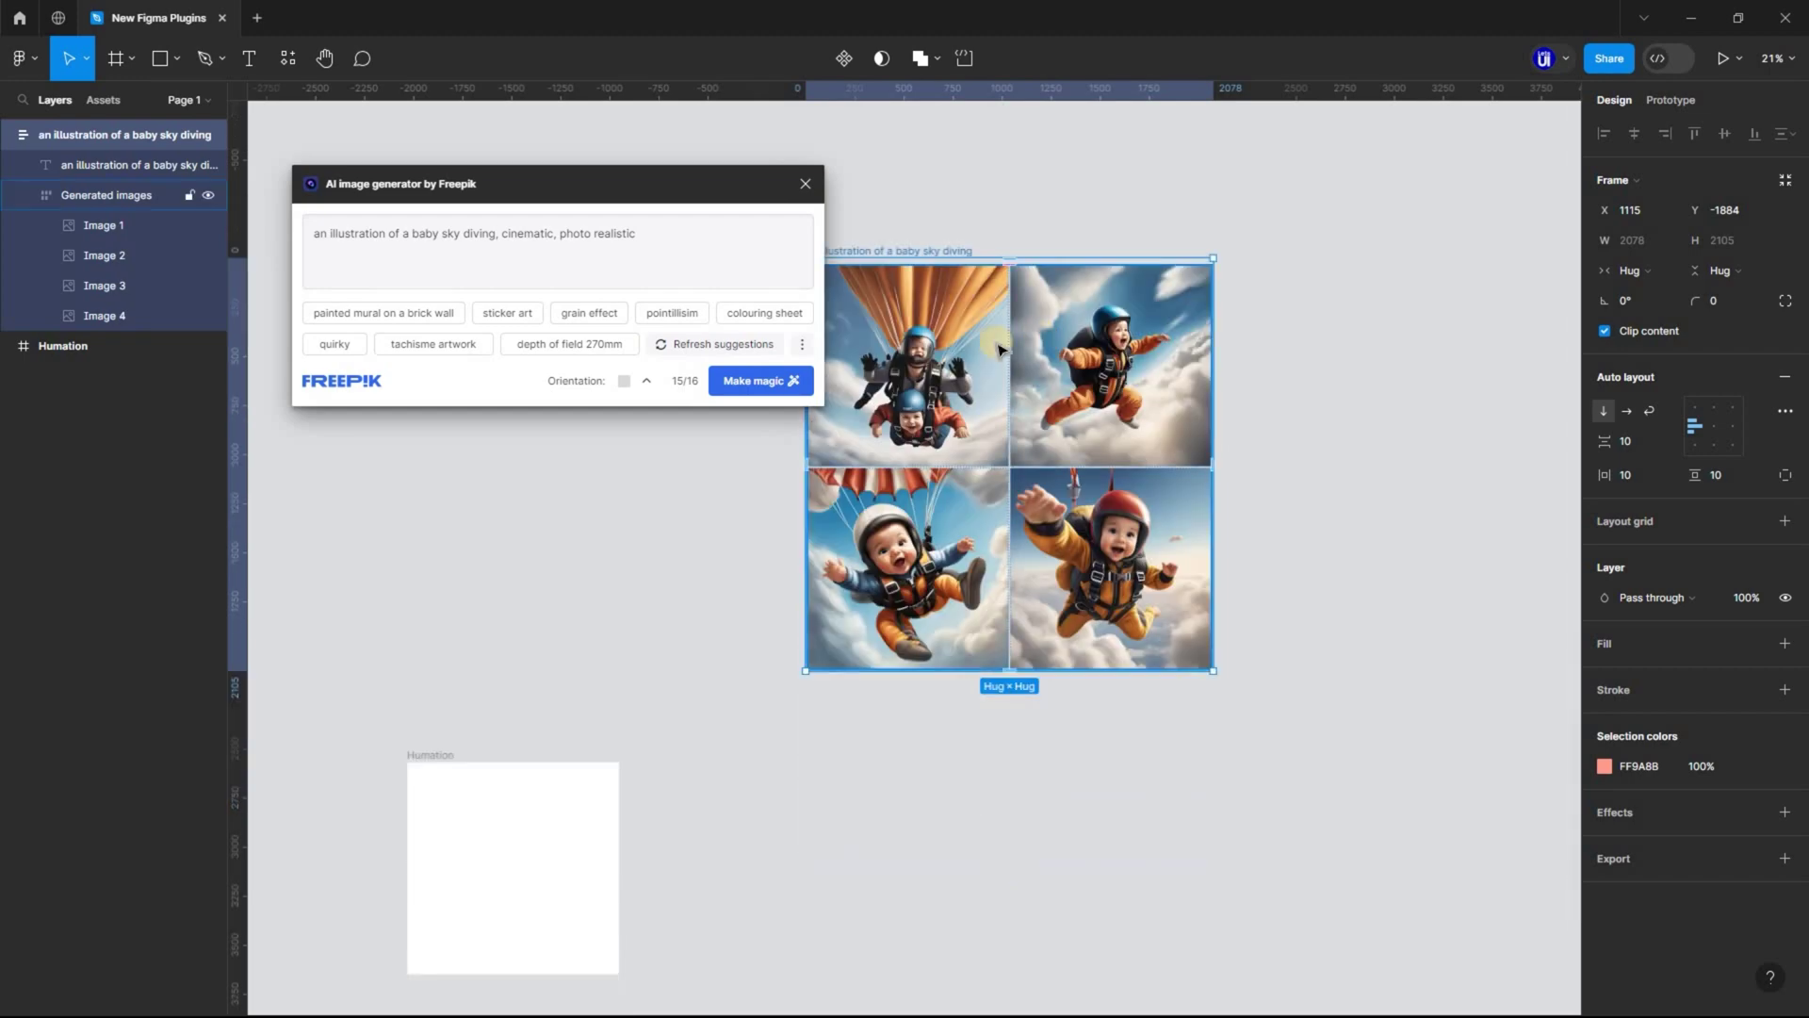
scroll(999, 349, "up", 3)
left_click(806, 184)
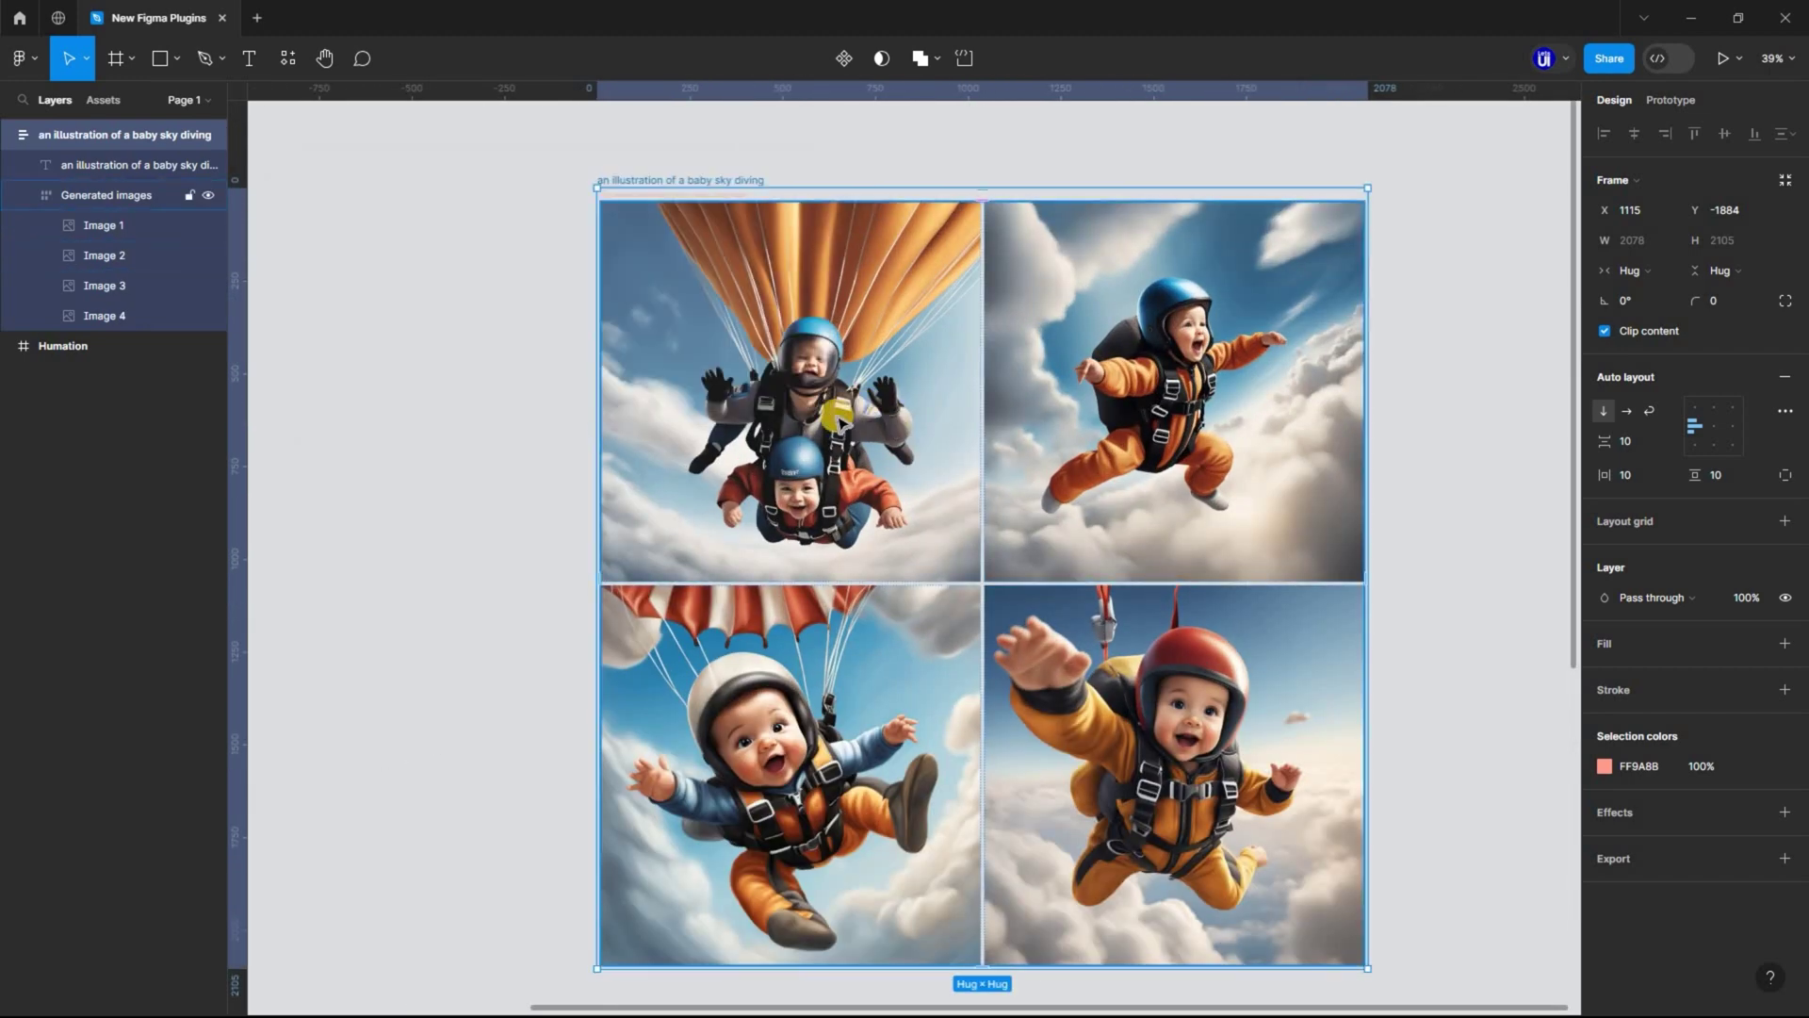
Step: Examine the four generated skydiving baby images up close
scroll(834, 321, "down", 2)
scroll(822, 325, "up", 5)
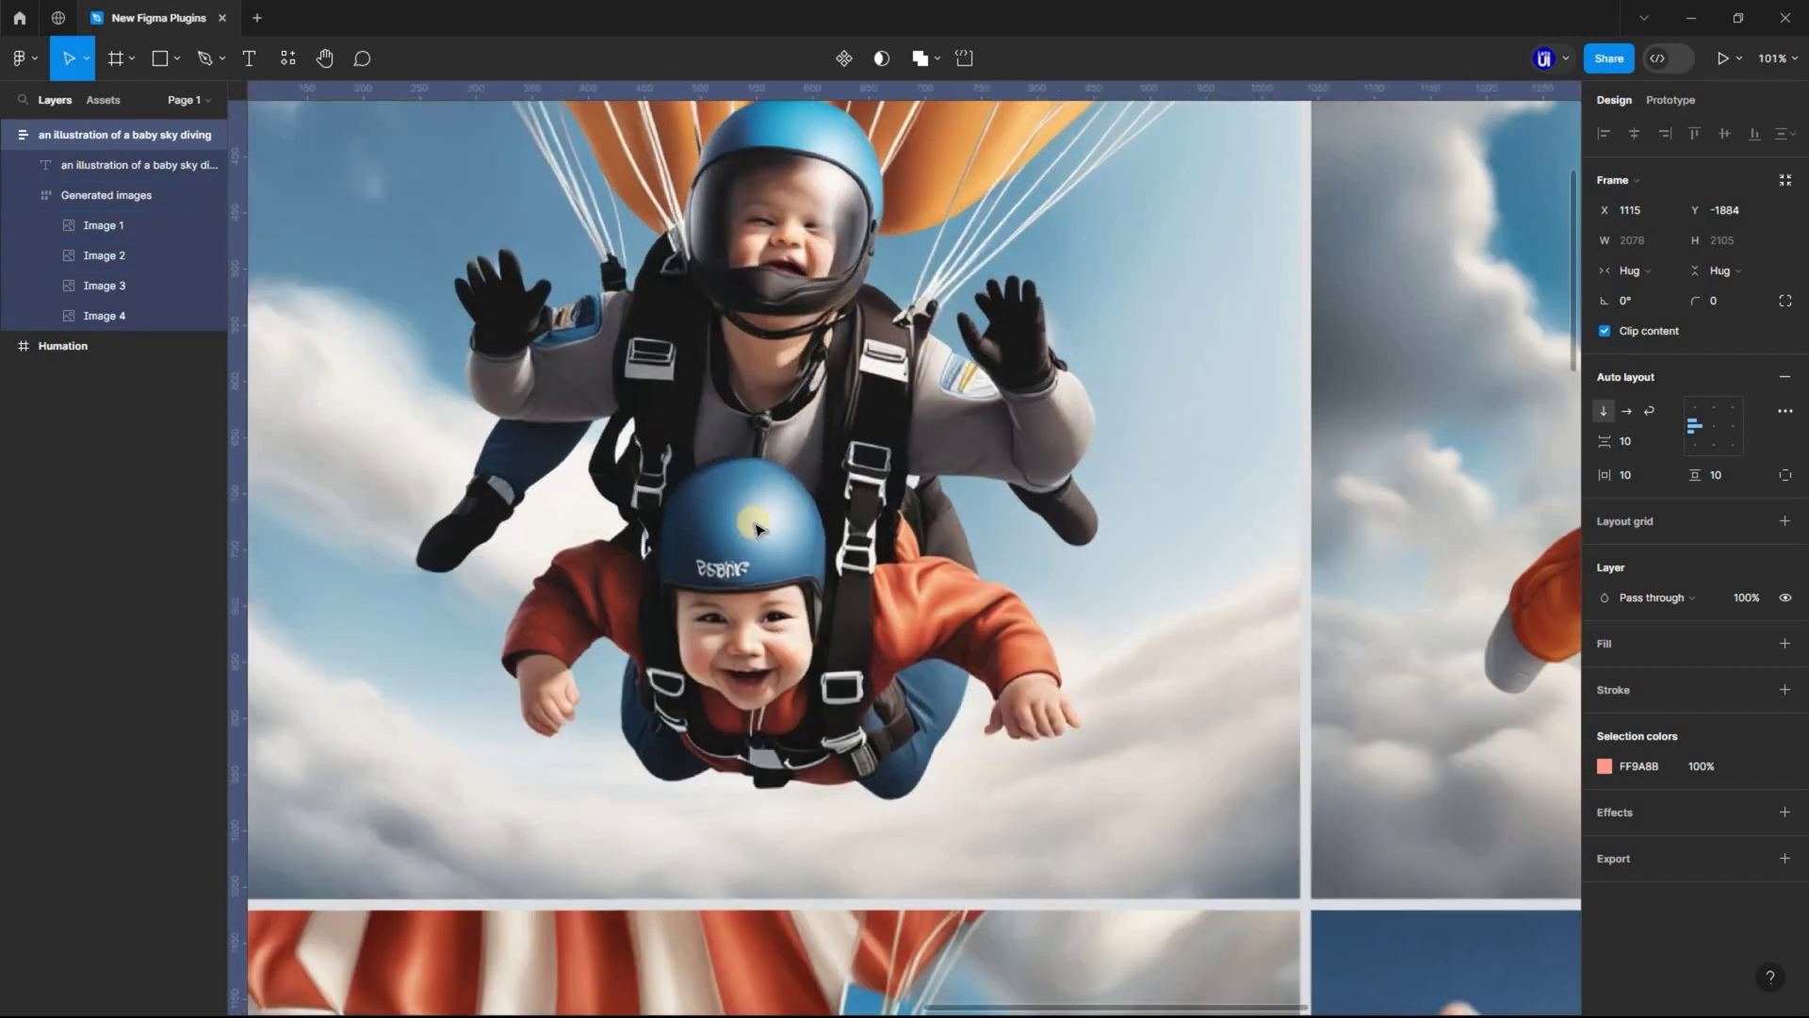
scroll(1151, 566, "down", 5)
scroll(1262, 562, "down", 5)
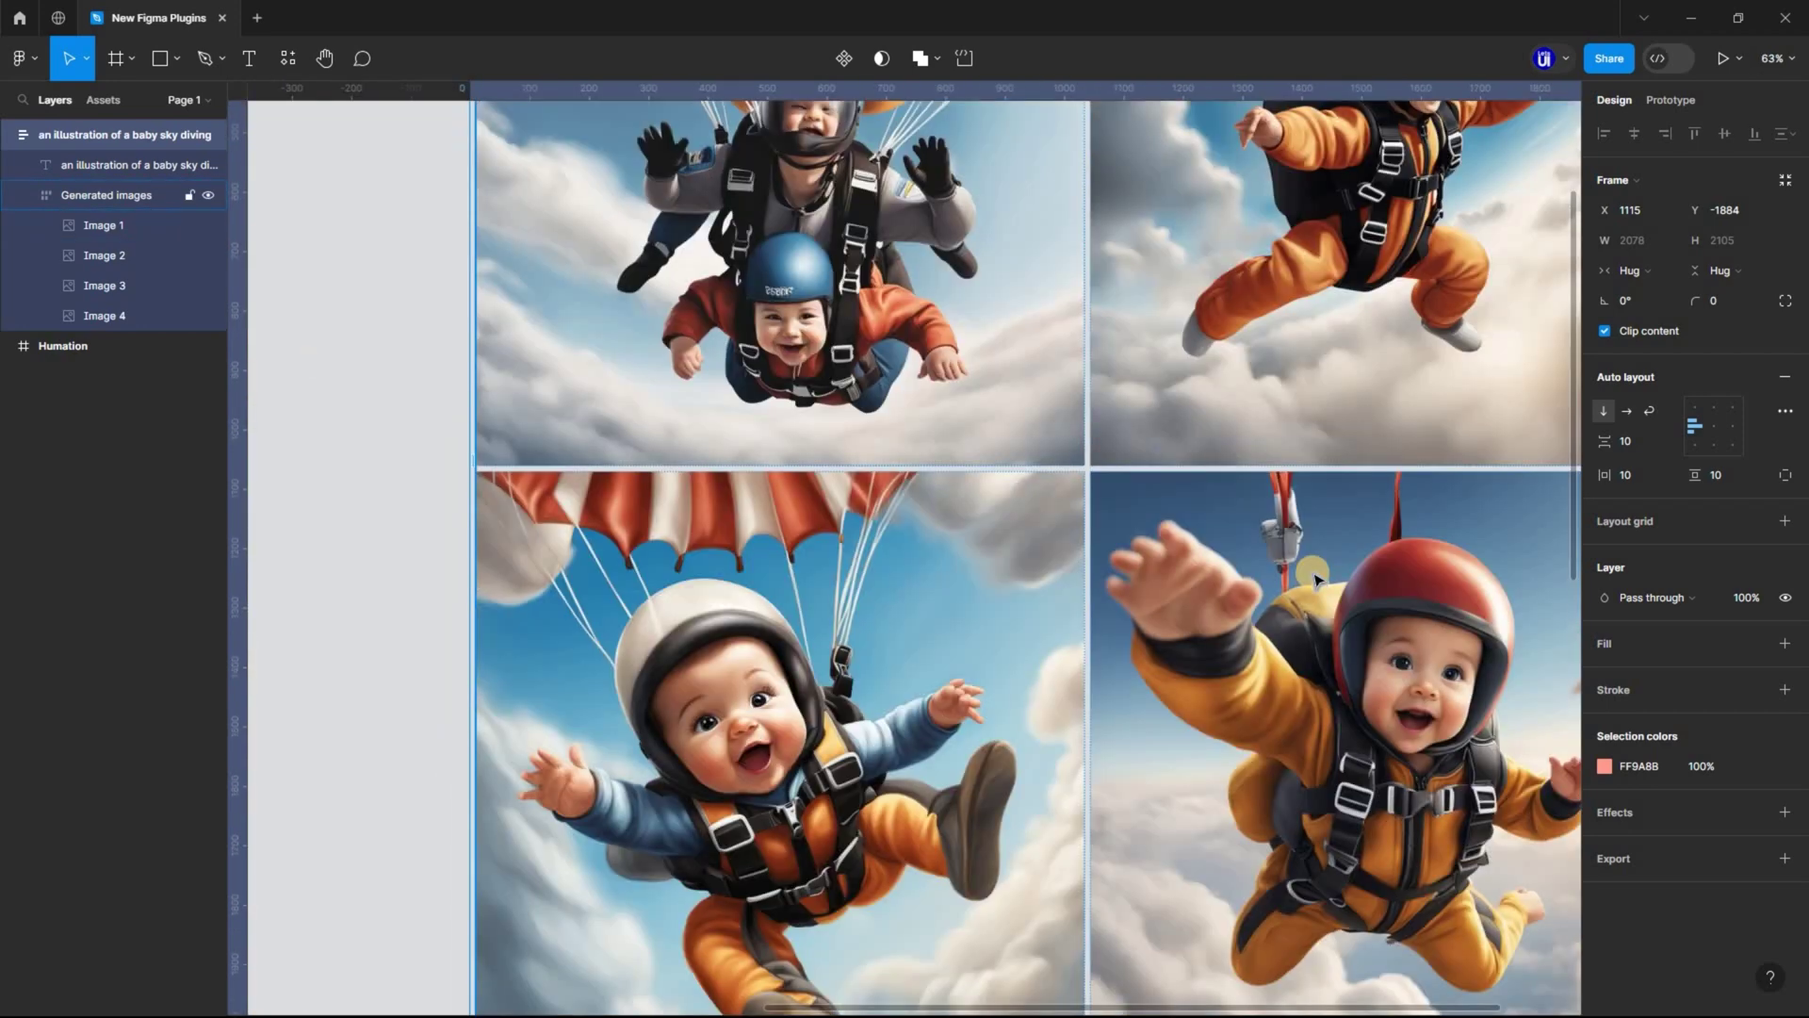
scroll(1088, 540, "left", 2)
scroll(1086, 540, "right", 2)
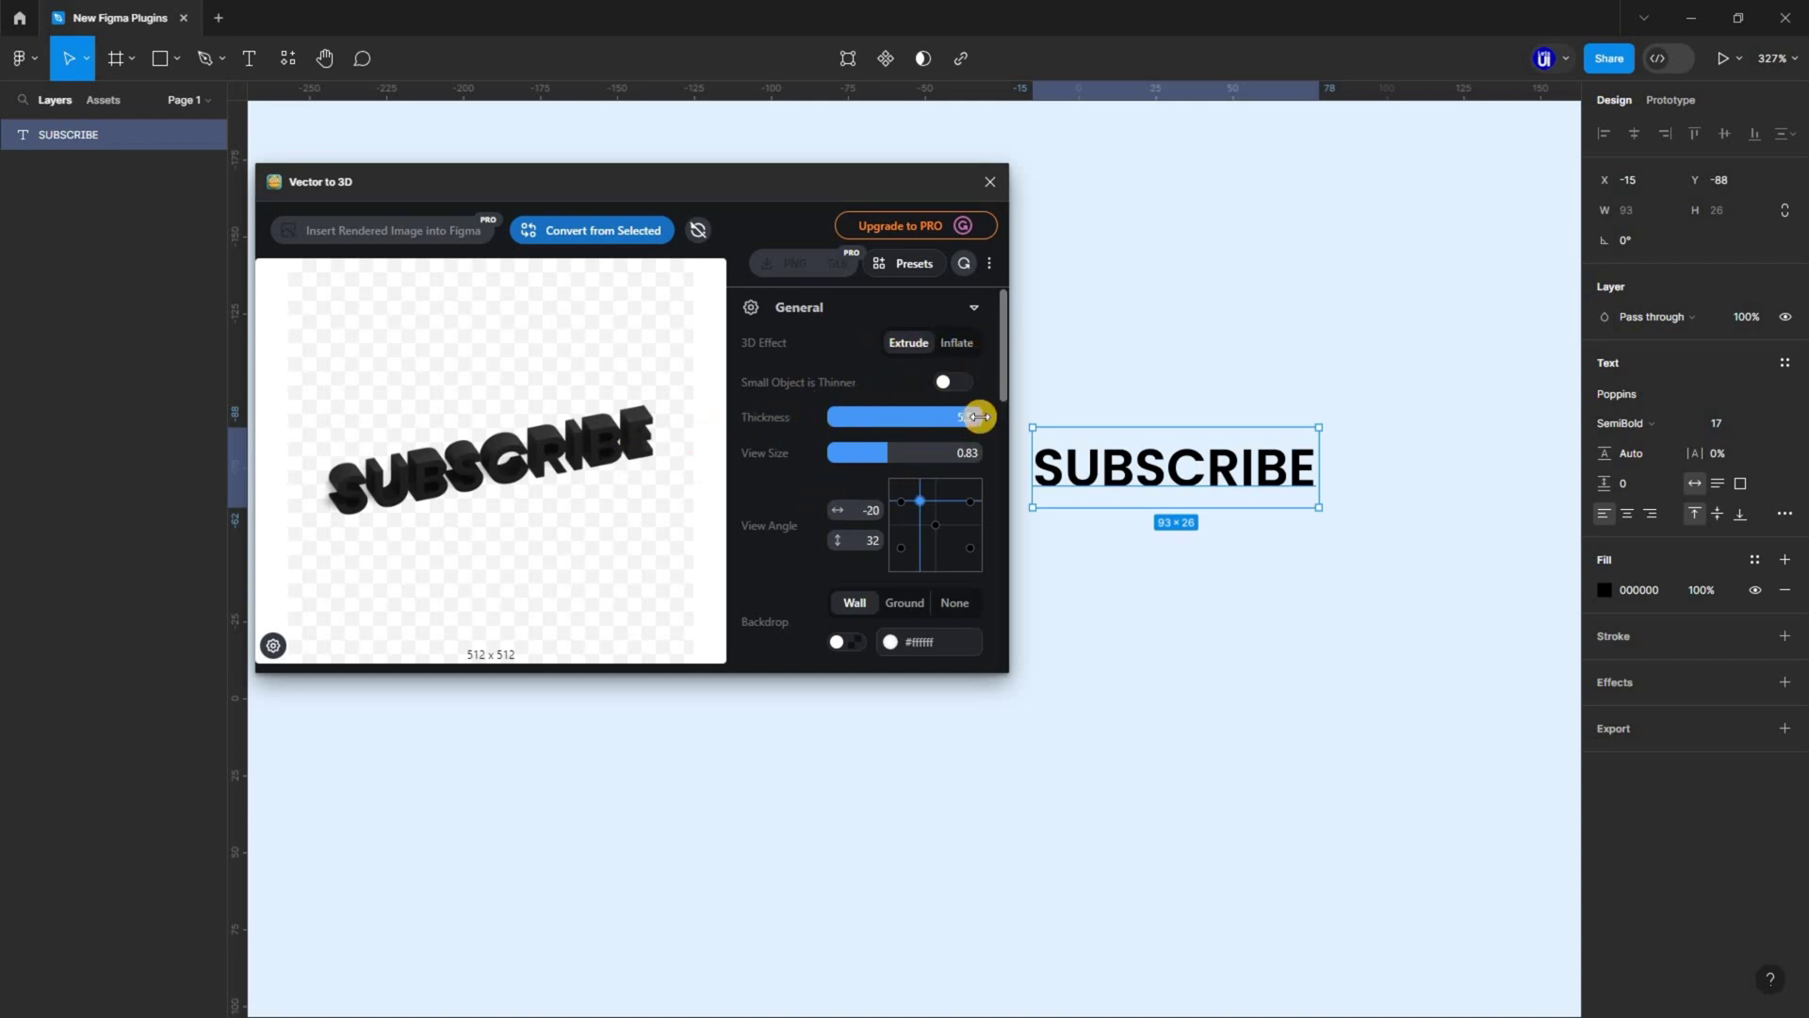
Step: Set the 3D SUBSCRIBE text's thickness to 4.27, view size to 1.11, and view angle to -36 horizontal and 5 vertical
left_click_drag(904, 416, 815, 417)
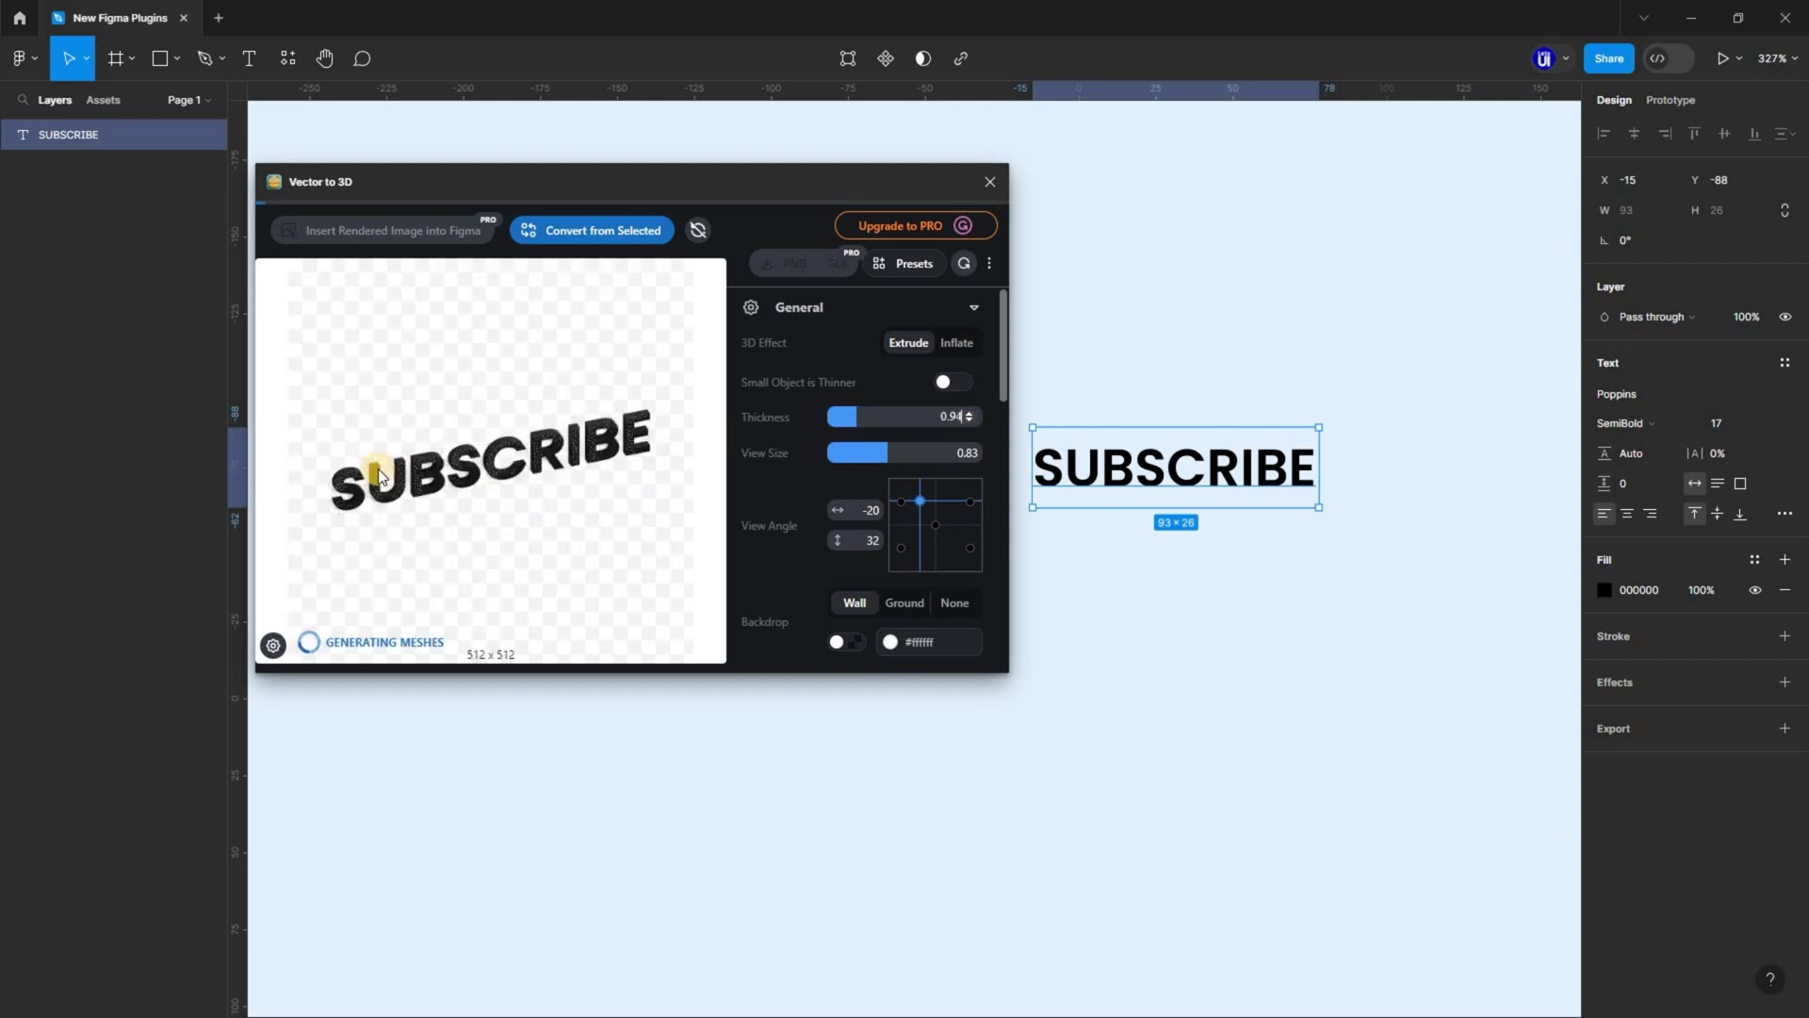
left_click(908, 414)
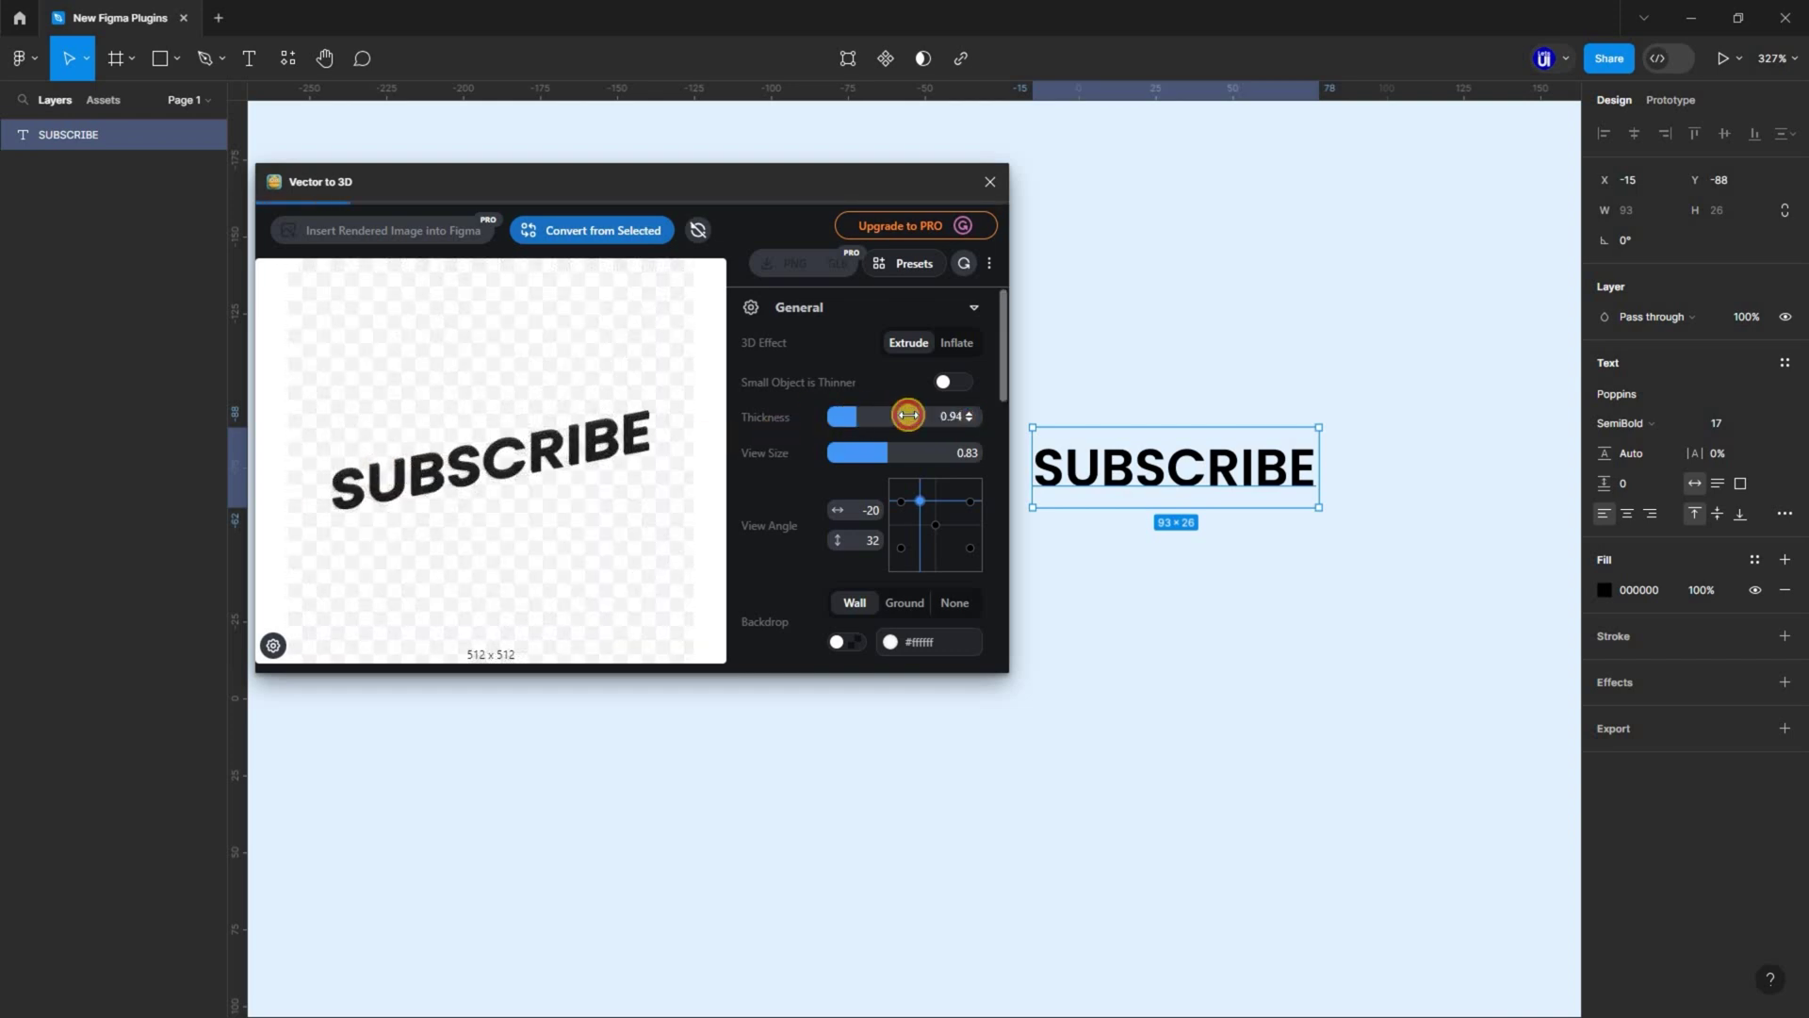
left_click(958, 415)
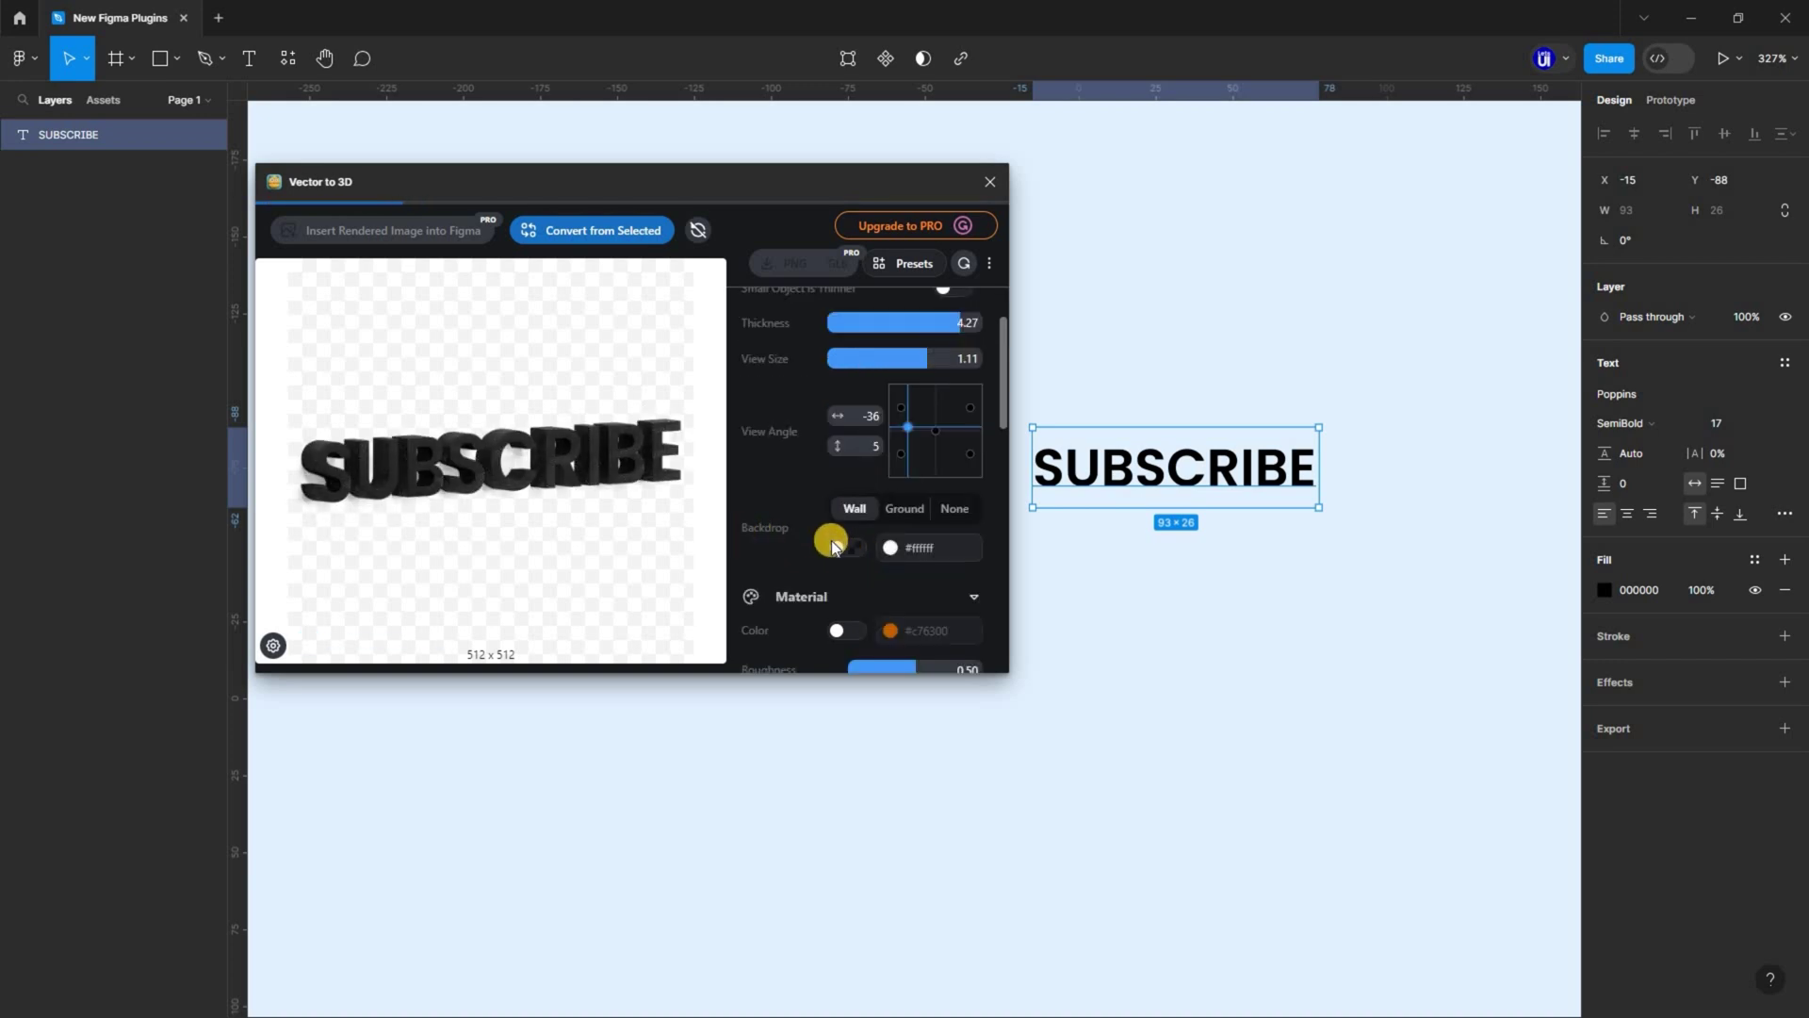
Step: Enable the wall backdrop colour, pick light grey #c7c1c1, and switch the backdrop colour back off
left_click(832, 545)
left_click(892, 548)
left_click_drag(900, 429, 850, 449)
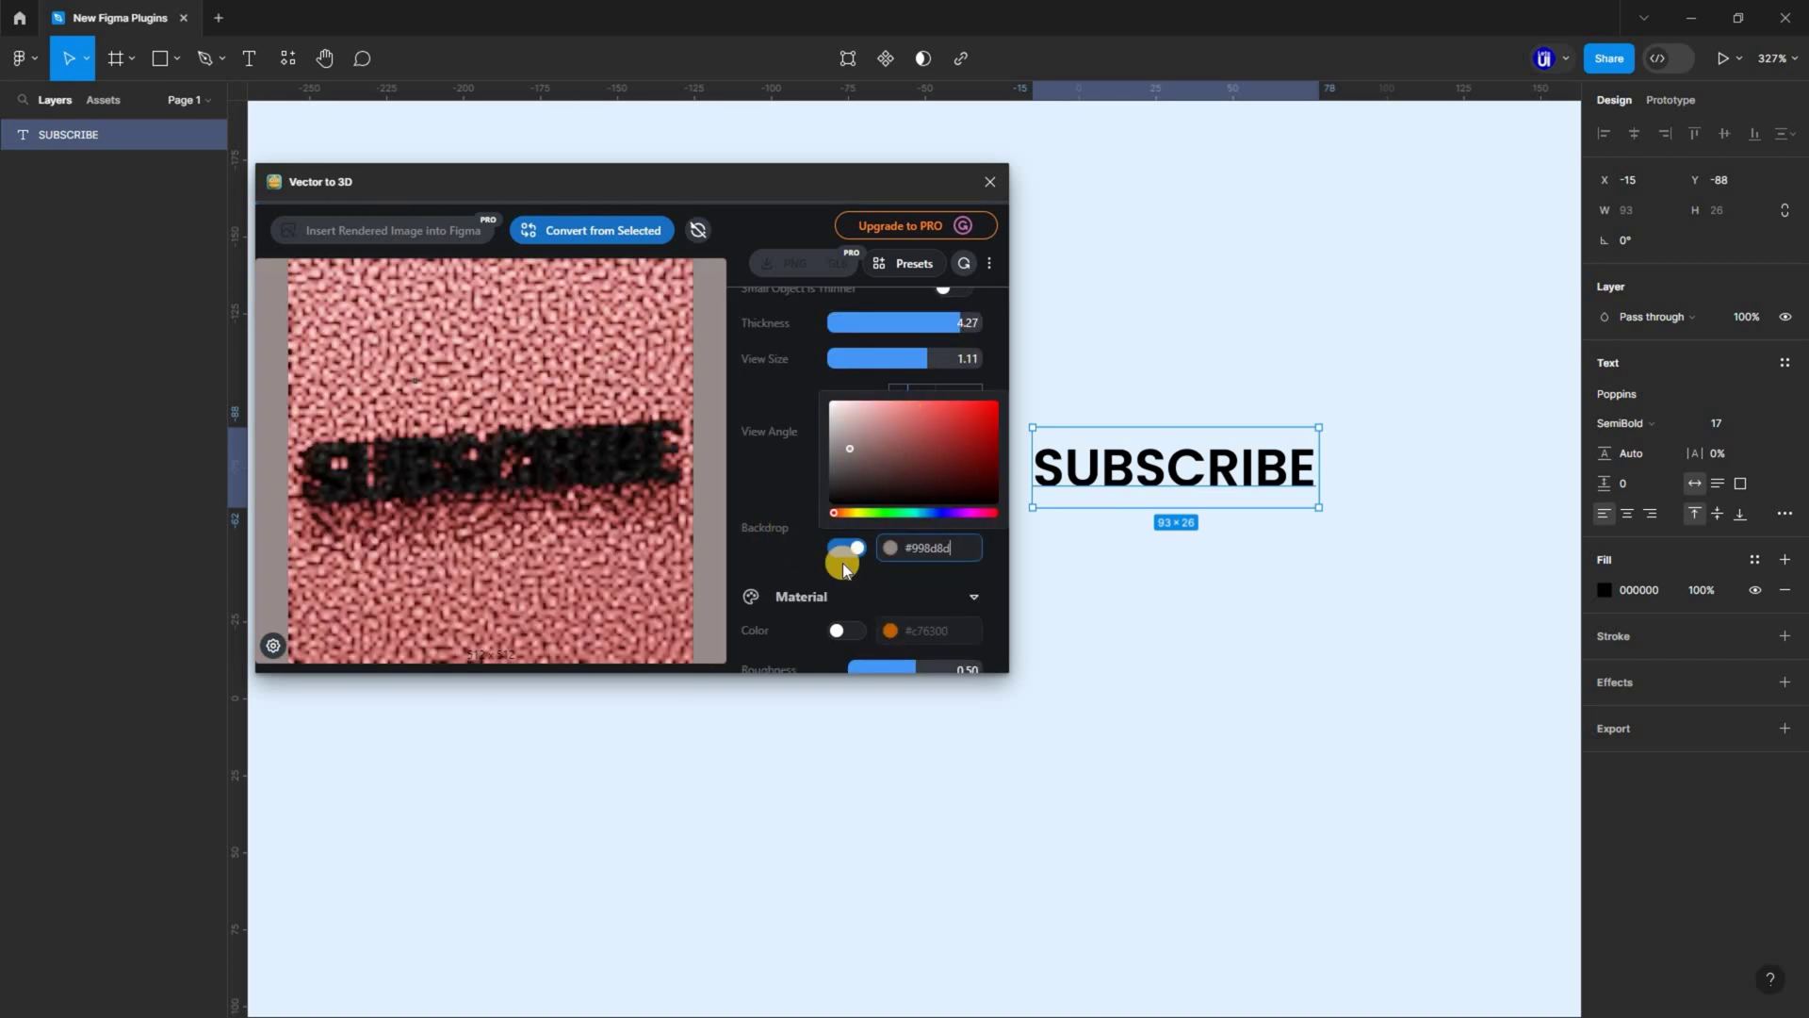
left_click(844, 542)
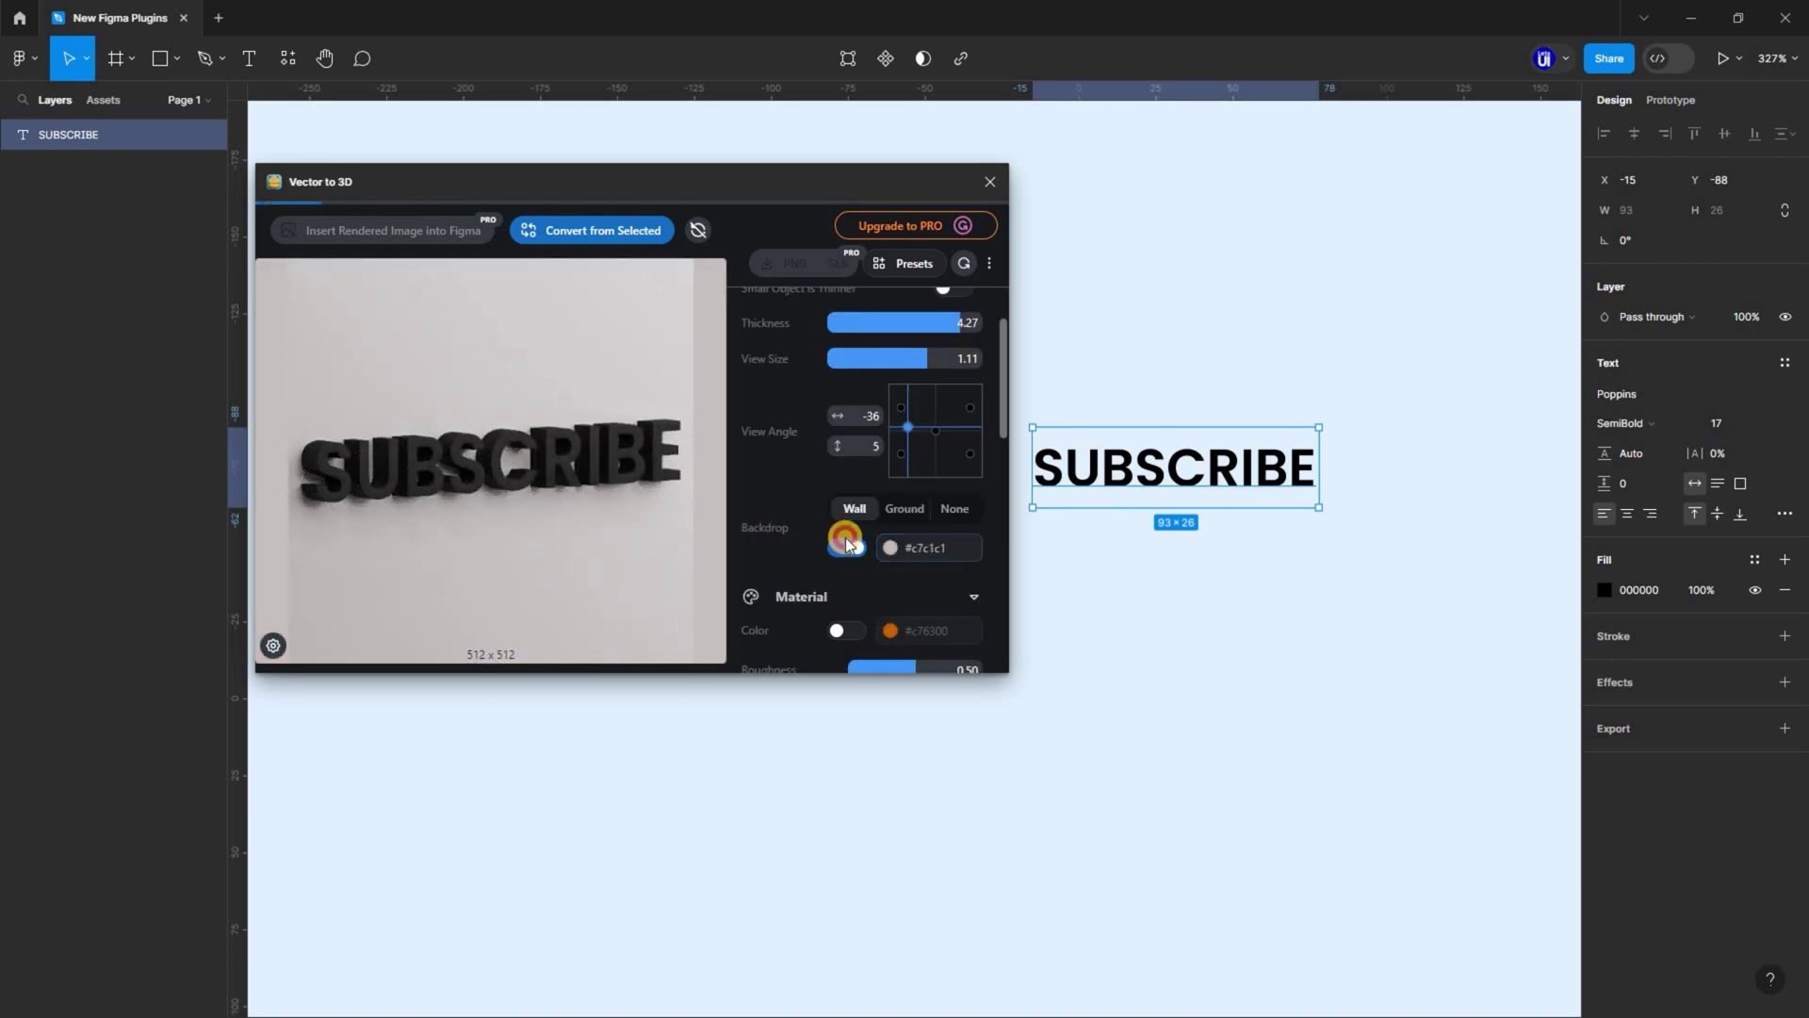
Step: Enable the material colour of the SUBSCRIBE text, set it to red #c72b00, and raise the roughness to 0.99
scroll(844, 541, "down", 1)
left_click(846, 536)
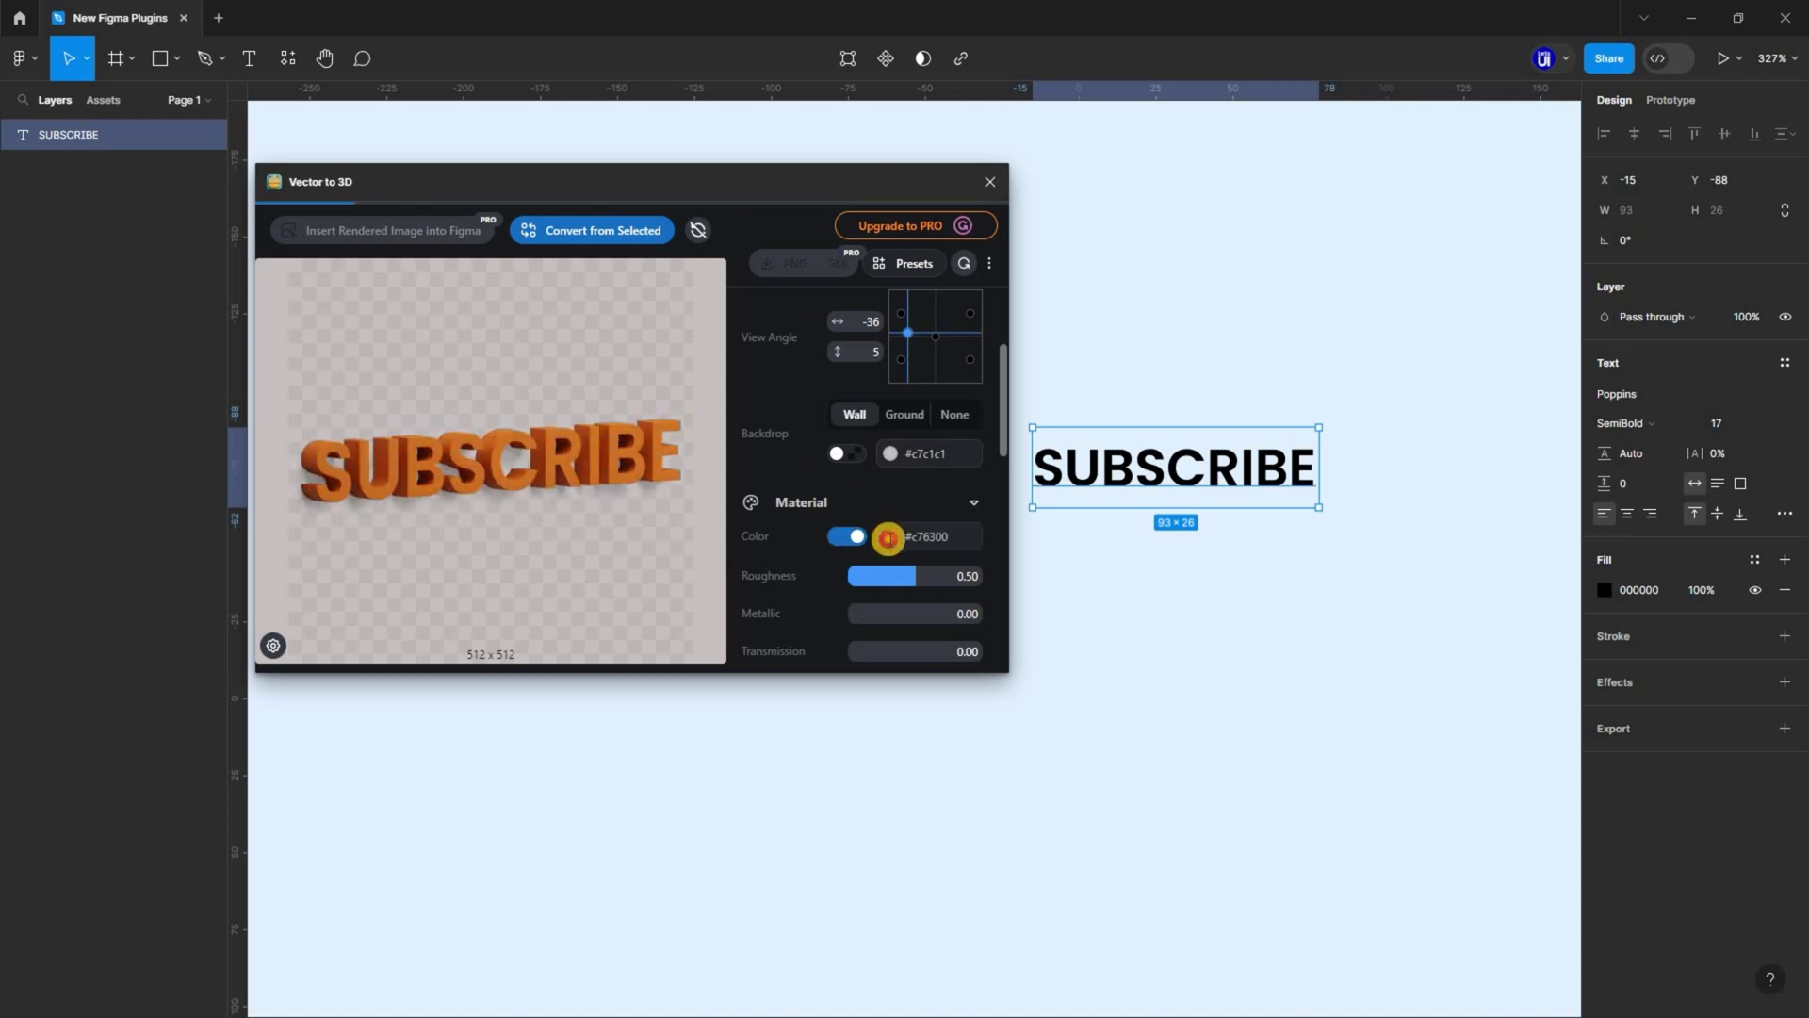
left_click(890, 536)
left_click_drag(876, 501, 835, 501)
left_click(826, 553)
left_click_drag(907, 586, 971, 570)
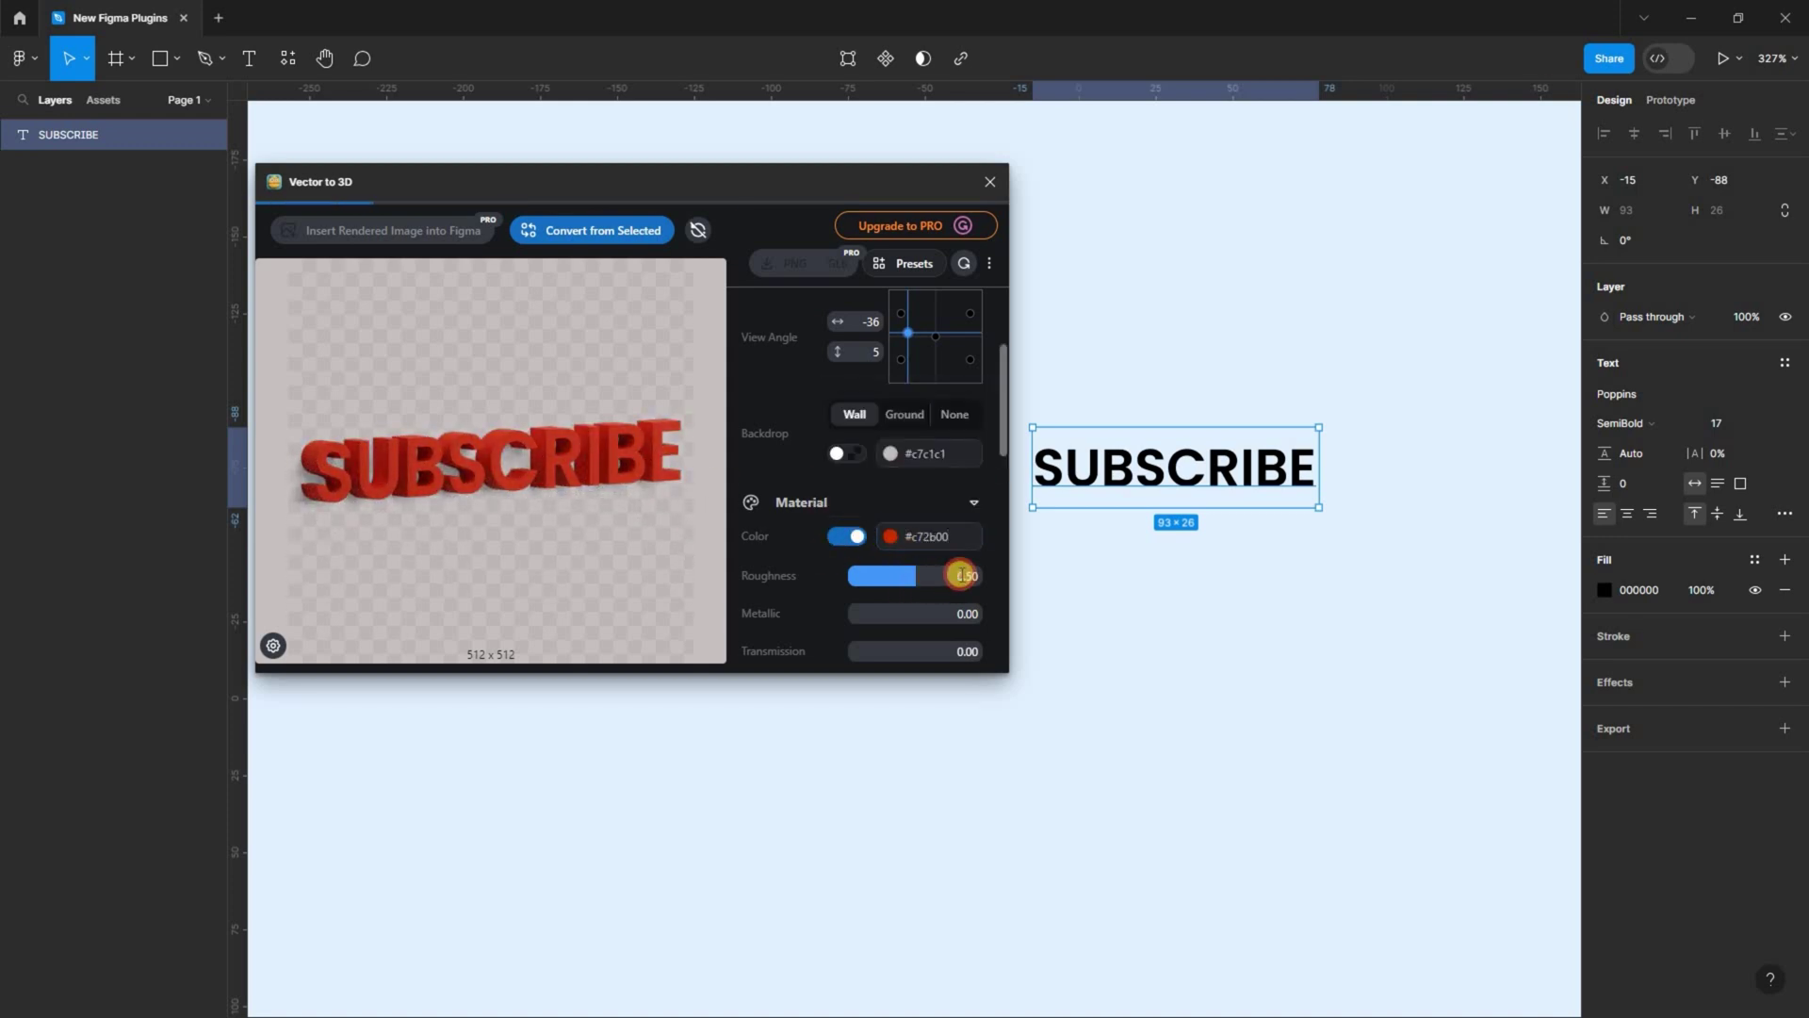
Step: Adjust the horizontal bevel size in the Extrude settings of the SUBSCRIBE text
scroll(857, 518, "down", 1)
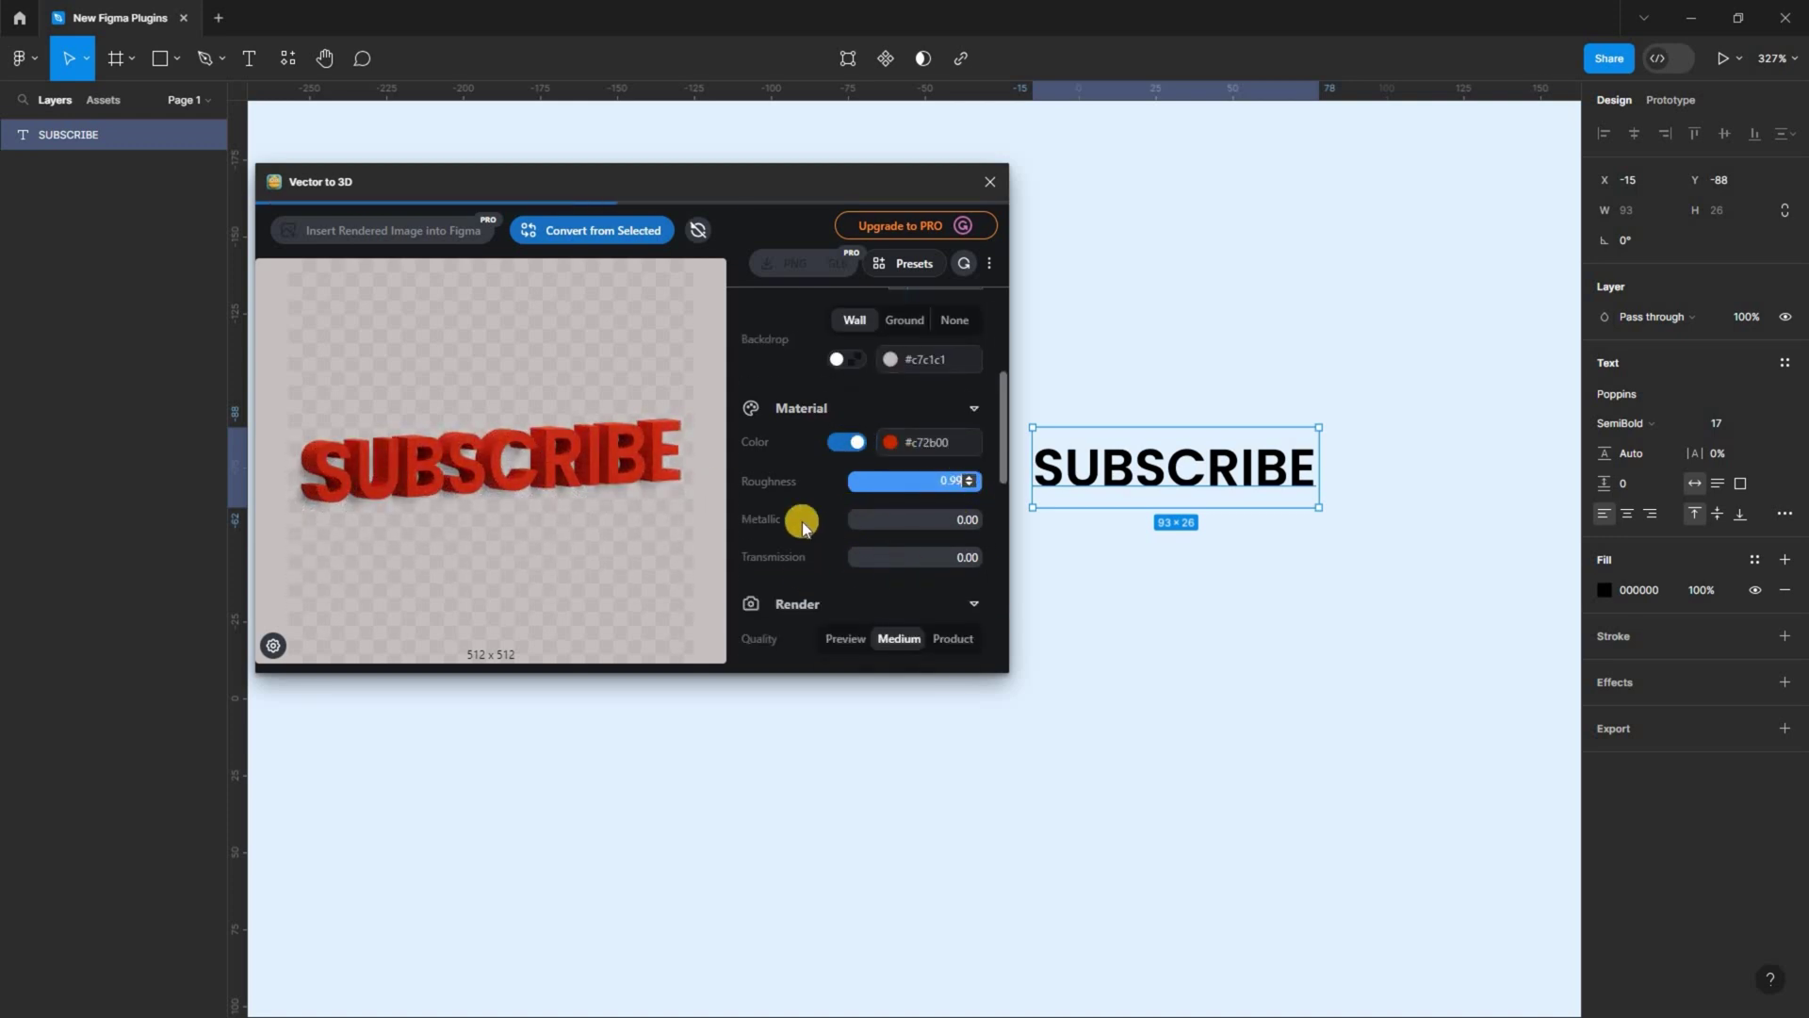
scroll(848, 471, "down", 4)
left_click_drag(848, 420, 851, 424)
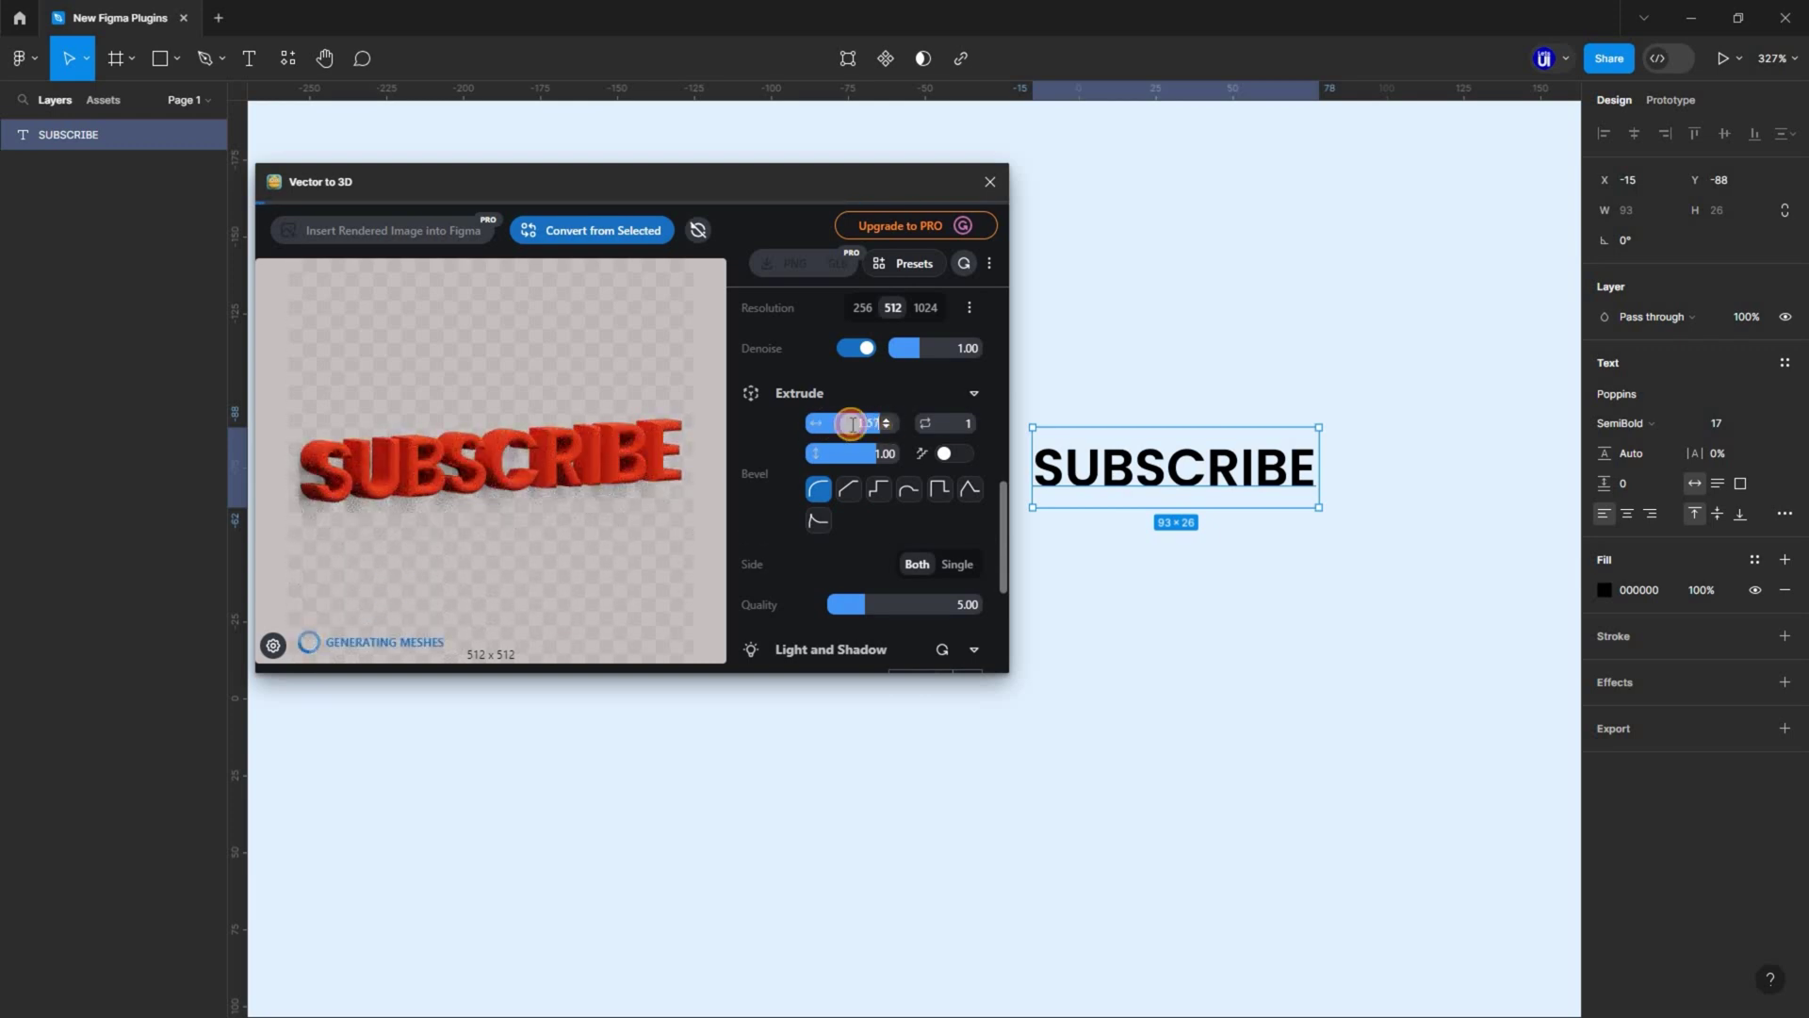
Step: Review the light and shadow settings, the presets and the preview settings for the 3D text
scroll(948, 634, "down", 3)
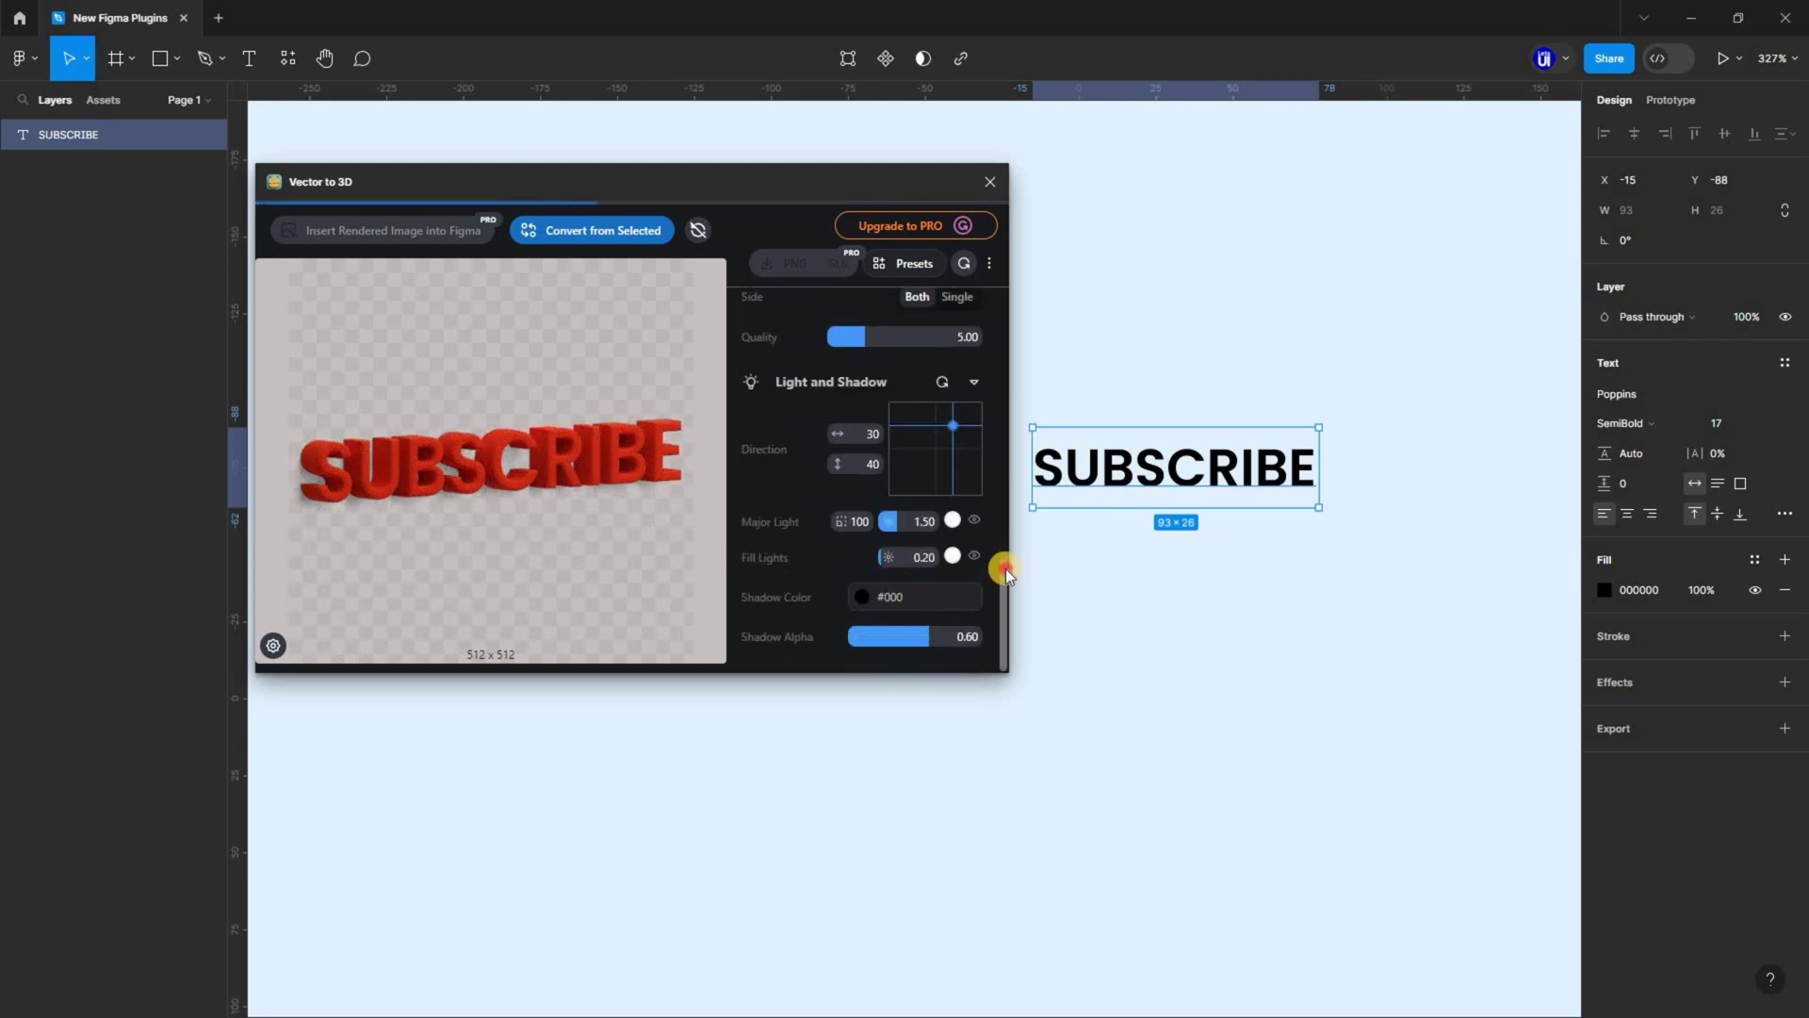
left_click_drag(1005, 571, 876, 234)
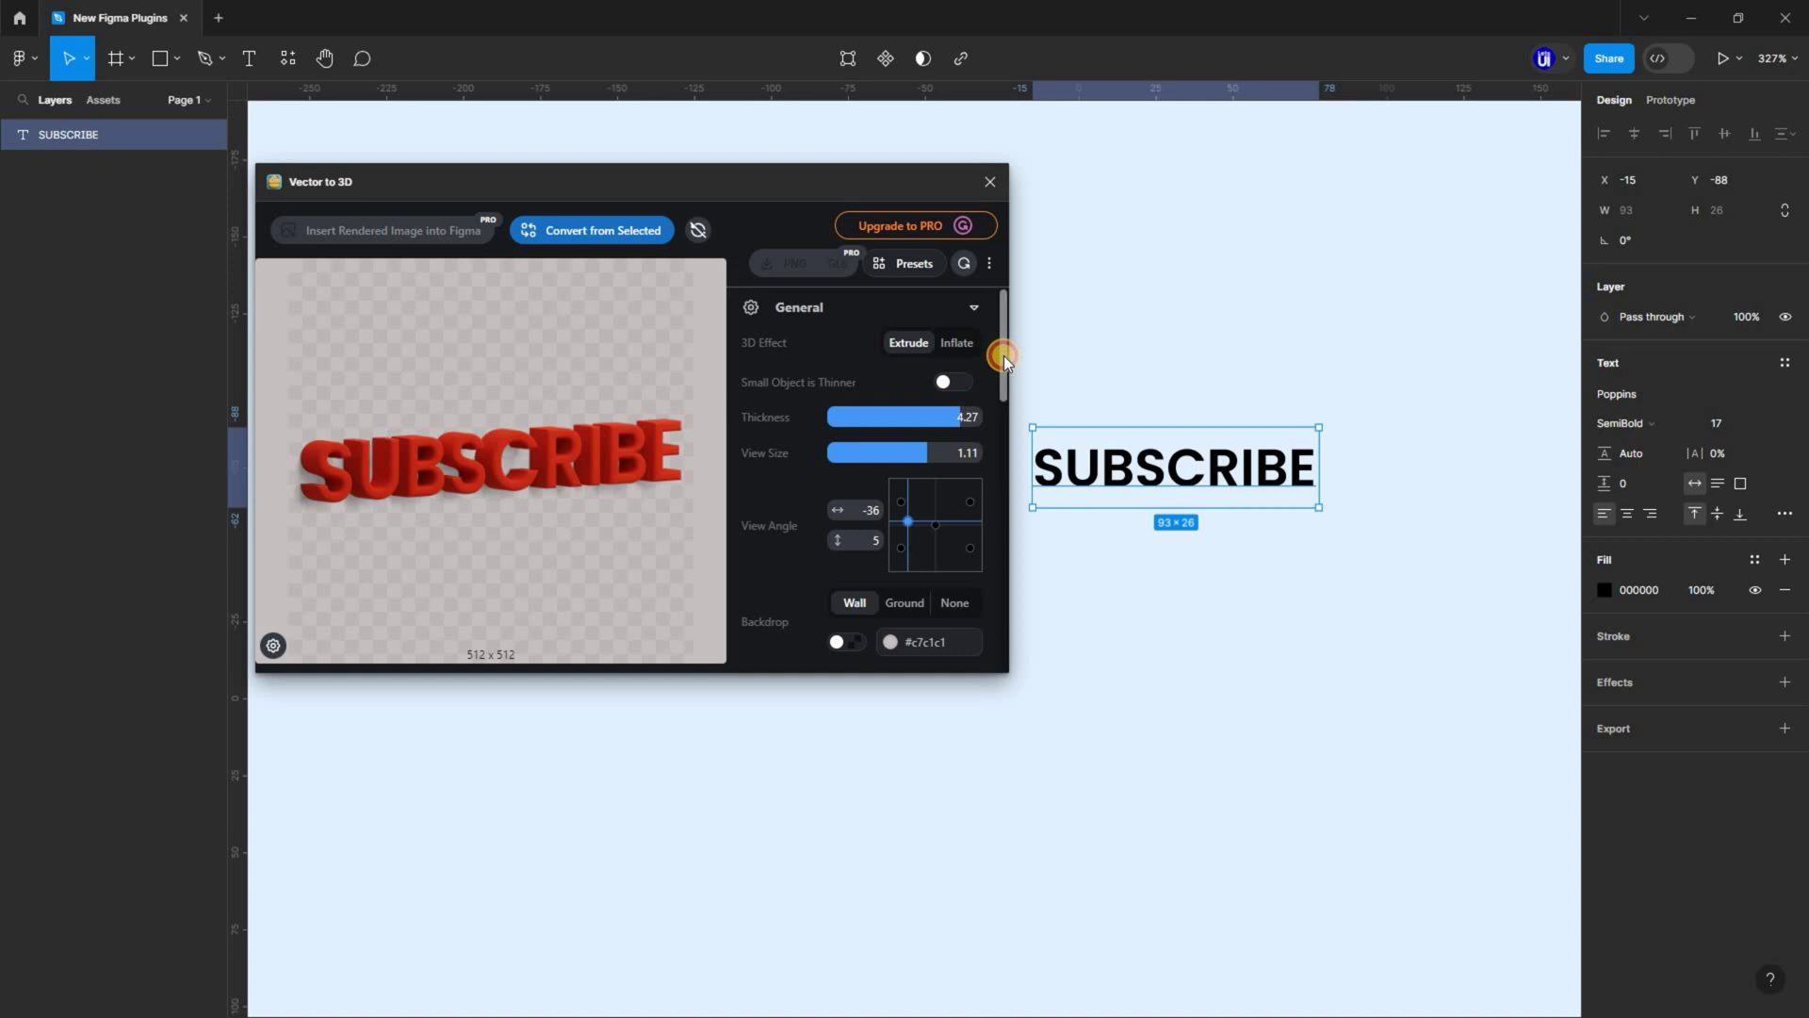
left_click_drag(1004, 355, 980, 321)
left_click(913, 272)
left_click(784, 405)
left_click(273, 645)
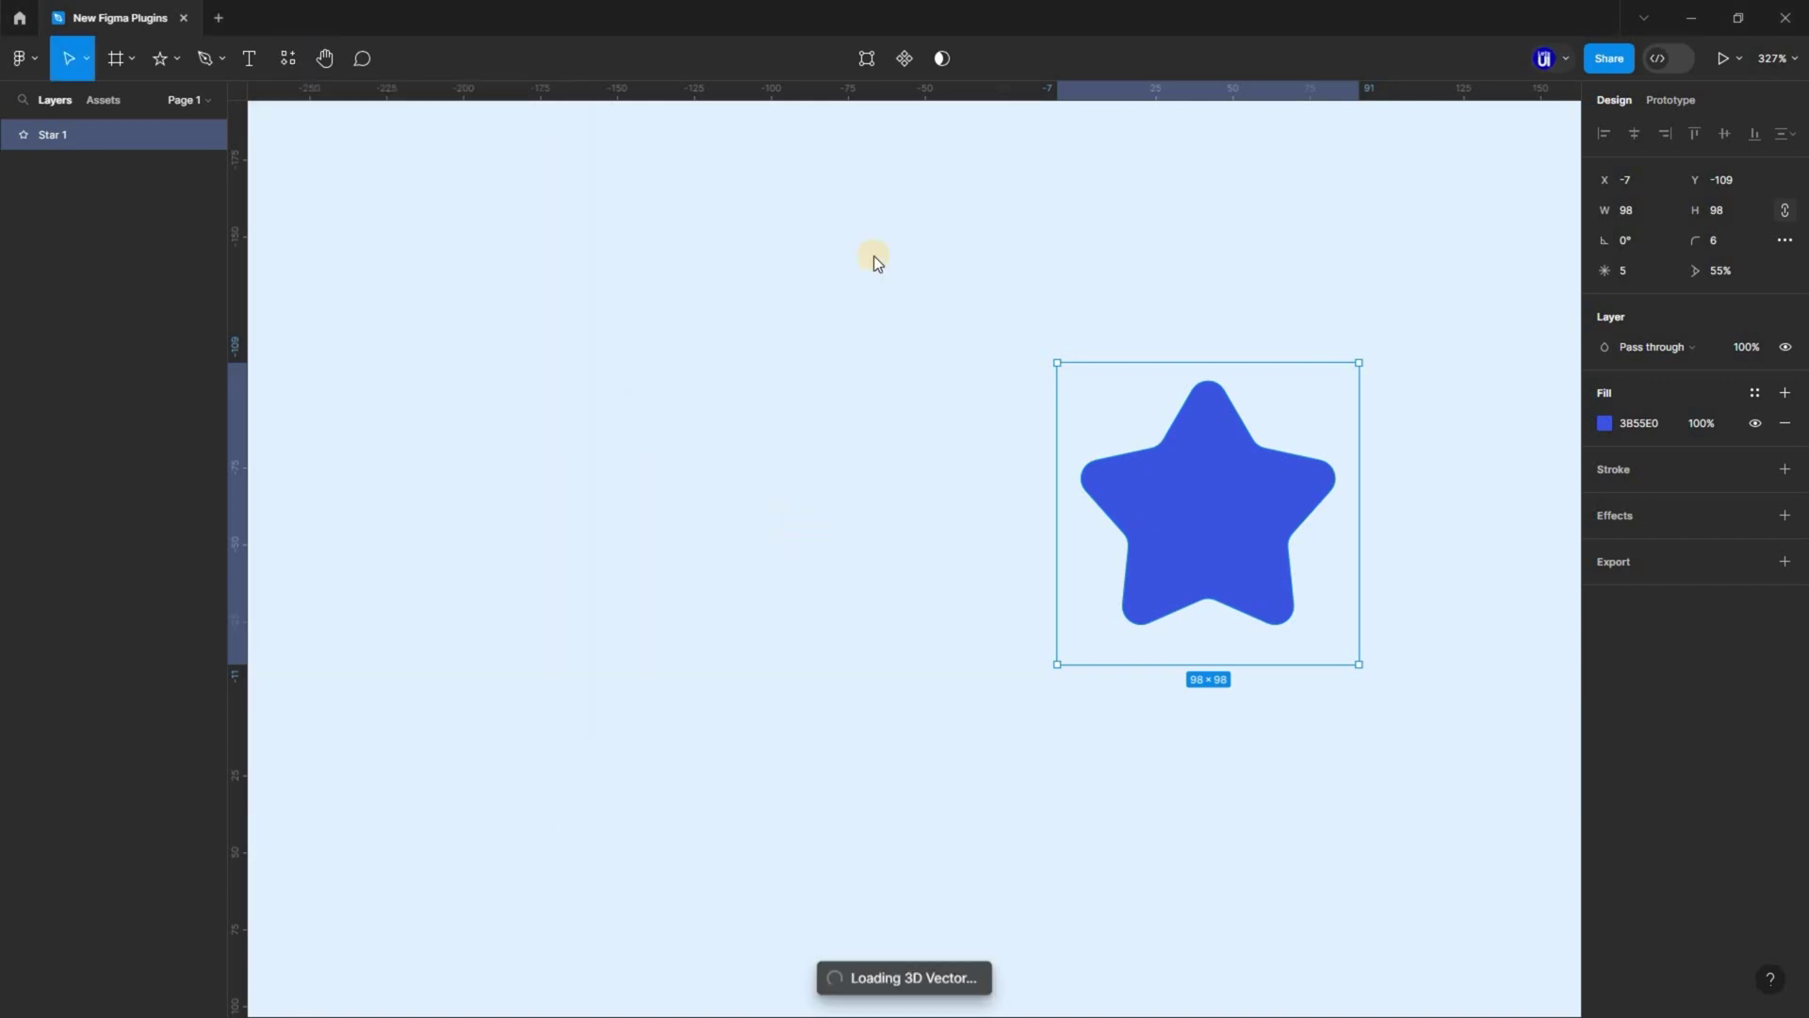
Step: Try the Isometric and Free Angle projections on the star and return it to Oblique
left_click_drag(727, 224, 726, 225)
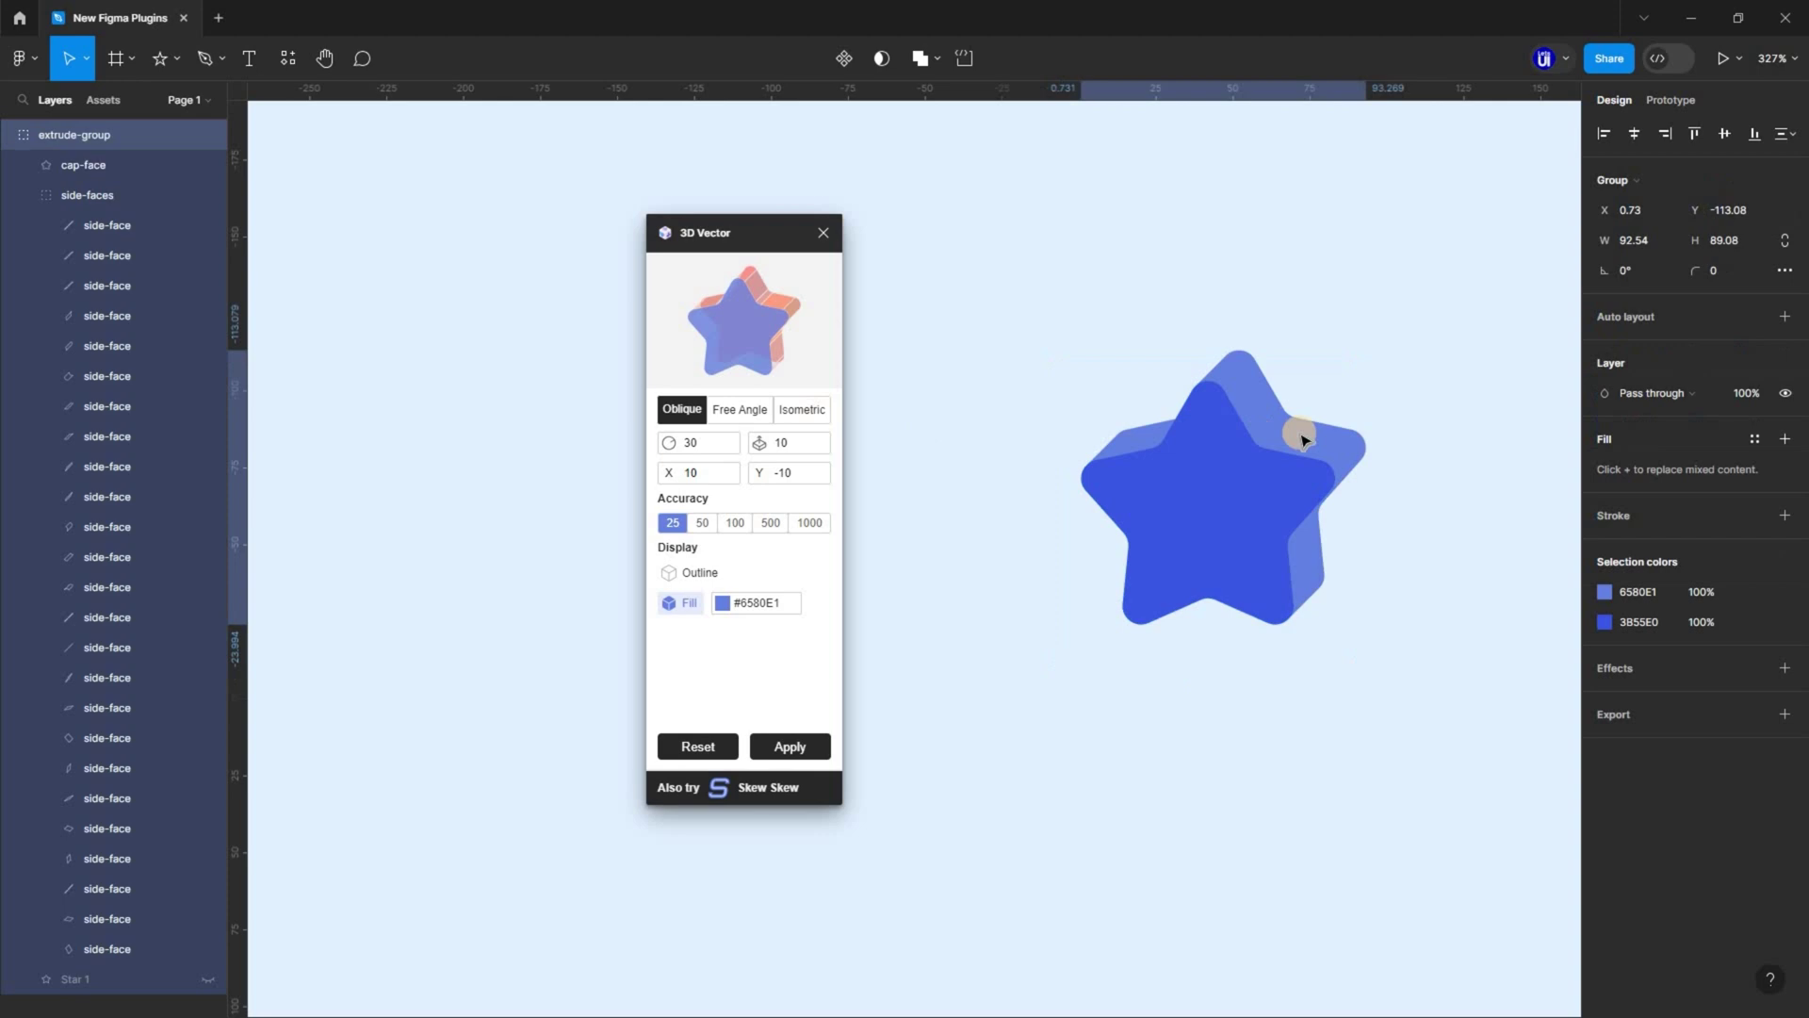
left_click(1137, 421)
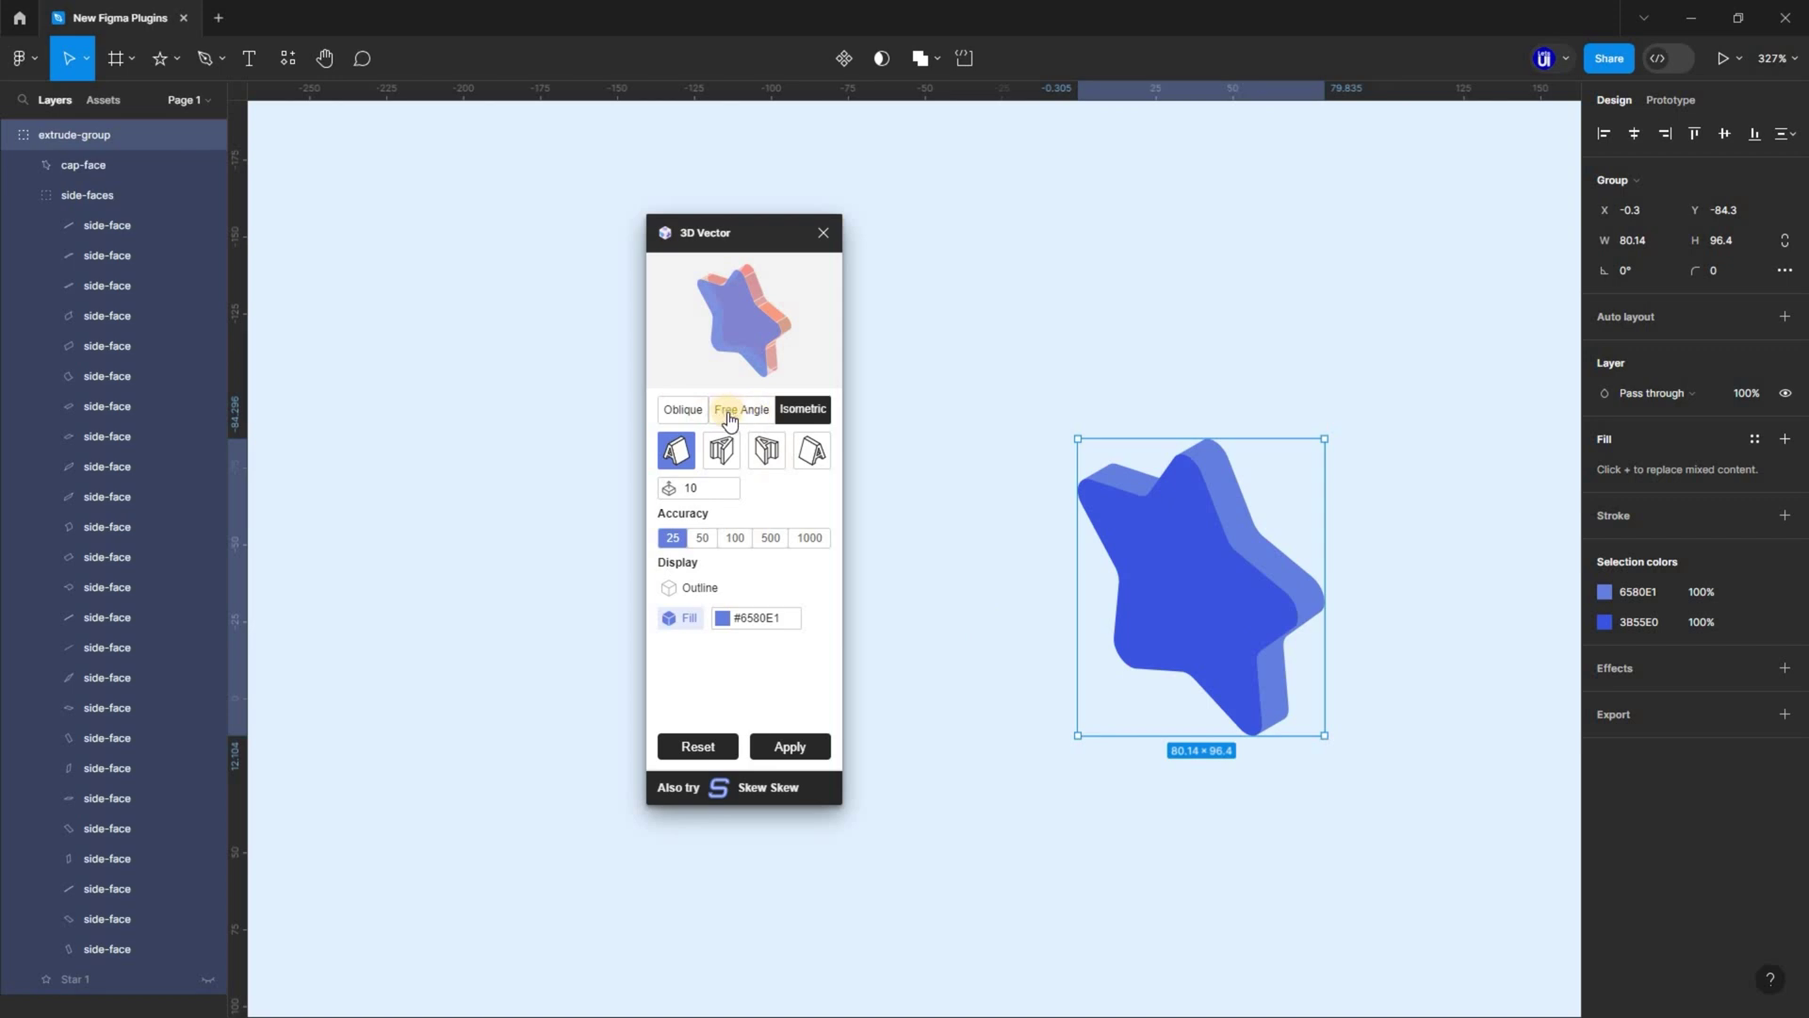
left_click(727, 409)
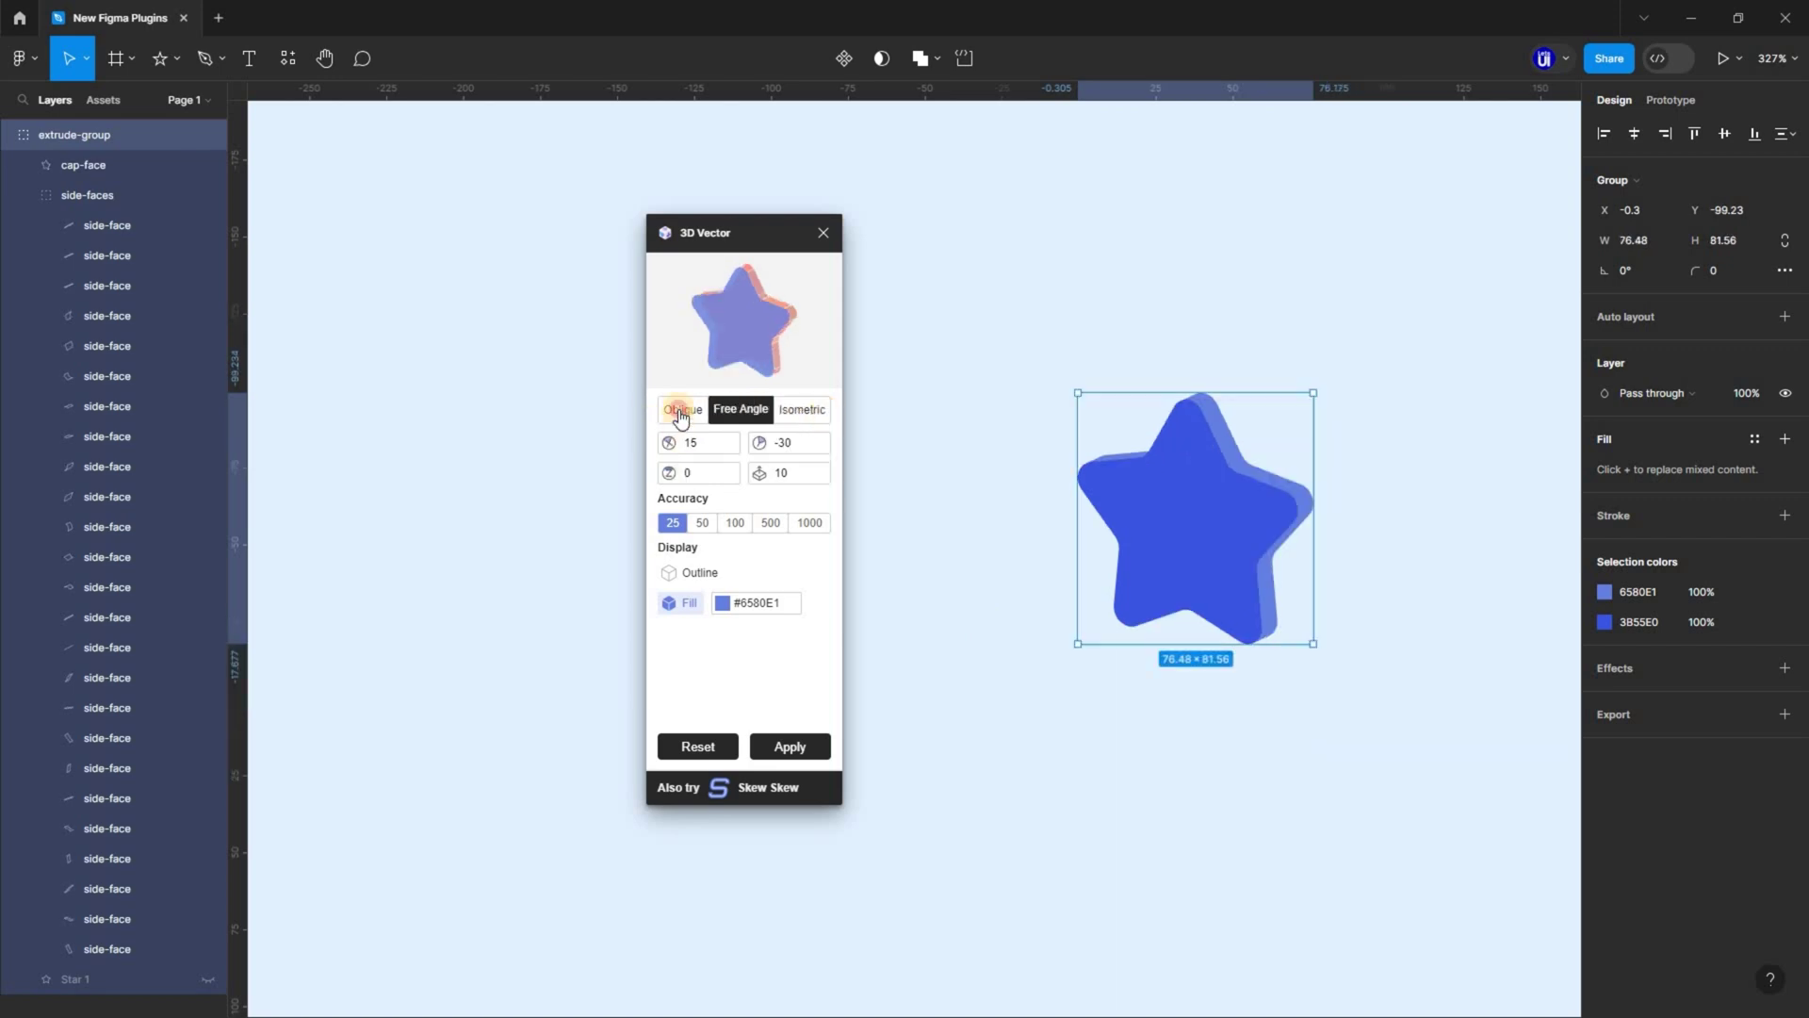
left_click(681, 409)
Step: Extrude the star obliquely with accuracy 25, X offset 47, Y offset -39.8372 and side fill #394D97, and apply it
left_click(673, 523)
scroll(698, 444, "up", 20)
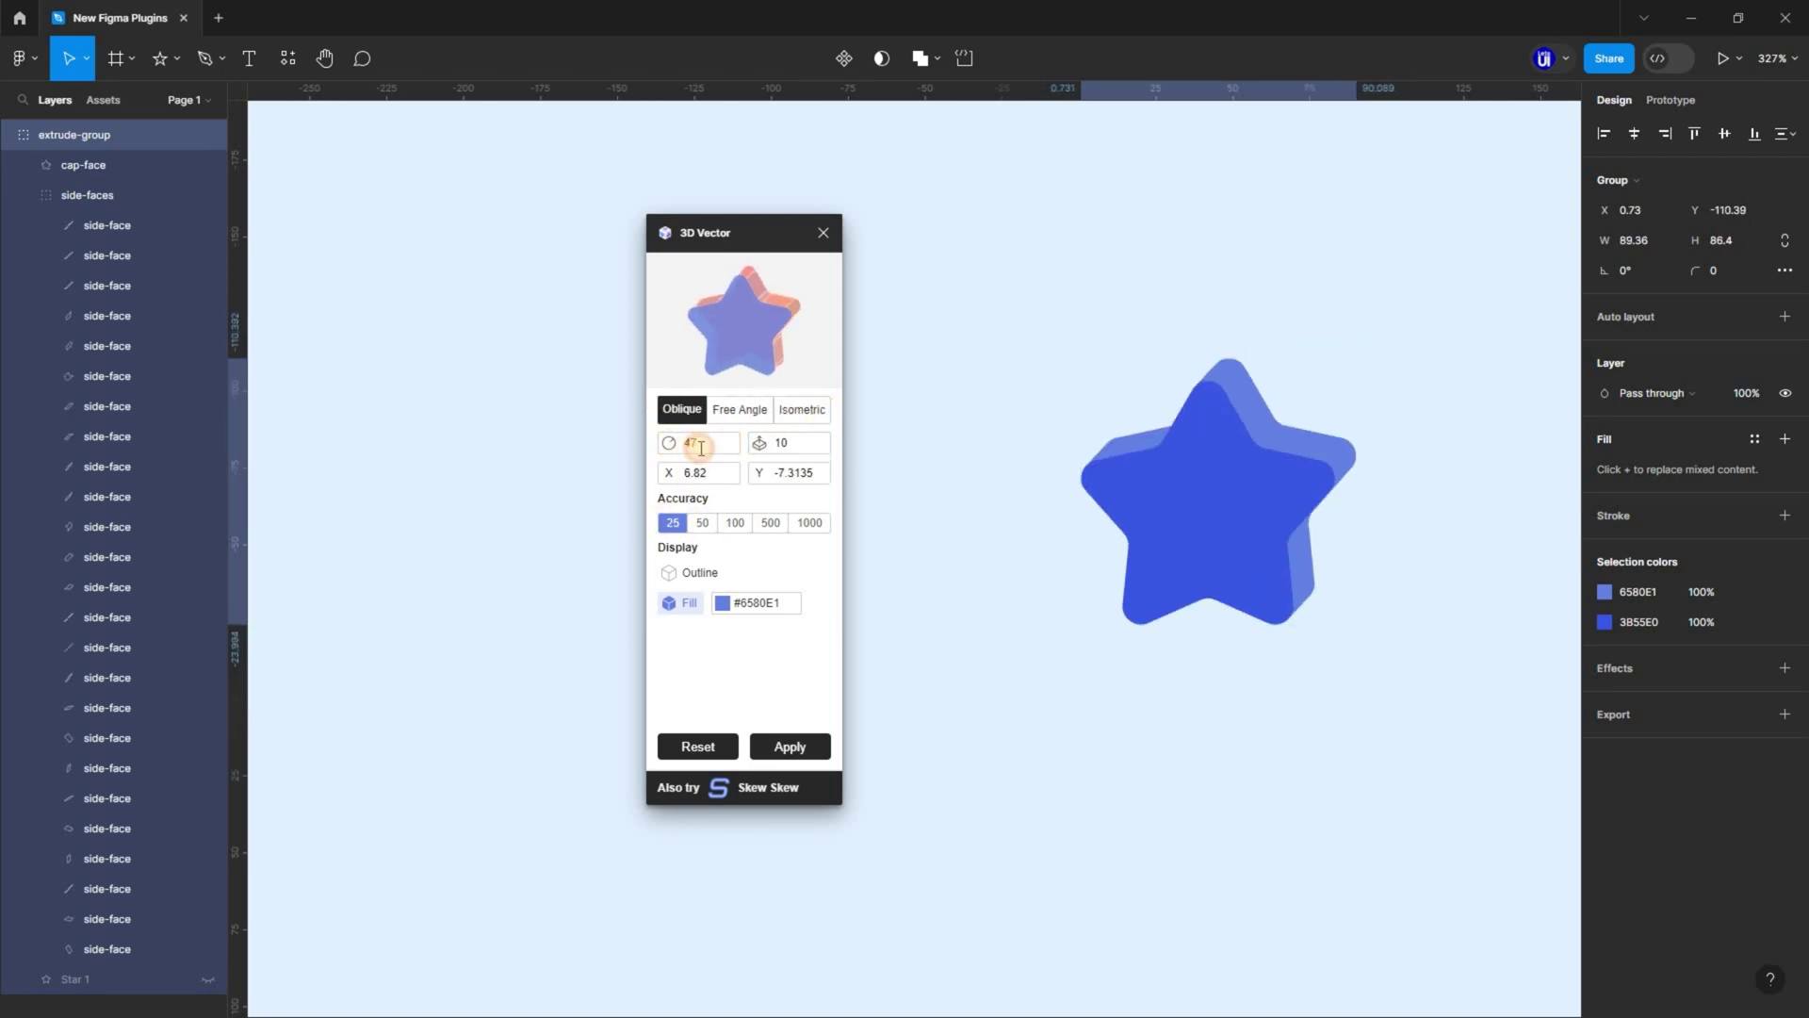
scroll(795, 445, "up", 20)
left_click_drag(667, 472, 773, 562)
left_click(724, 602)
left_click(718, 484)
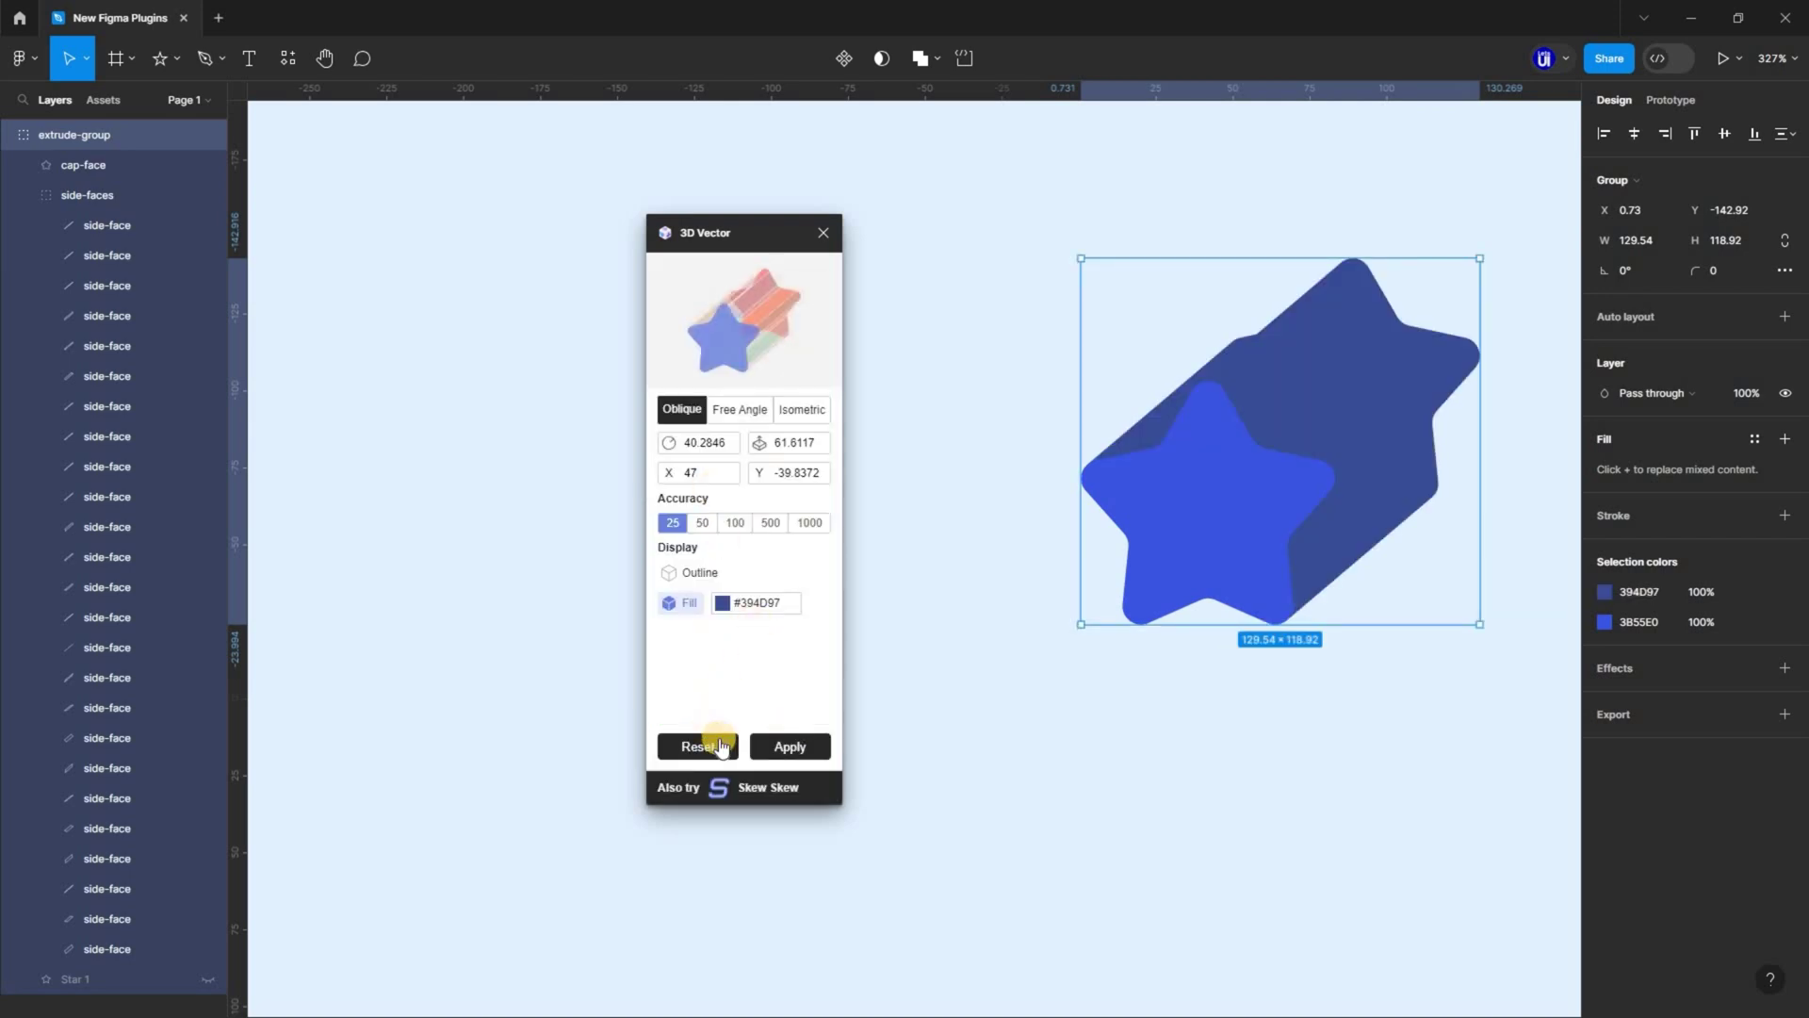
left_click(793, 749)
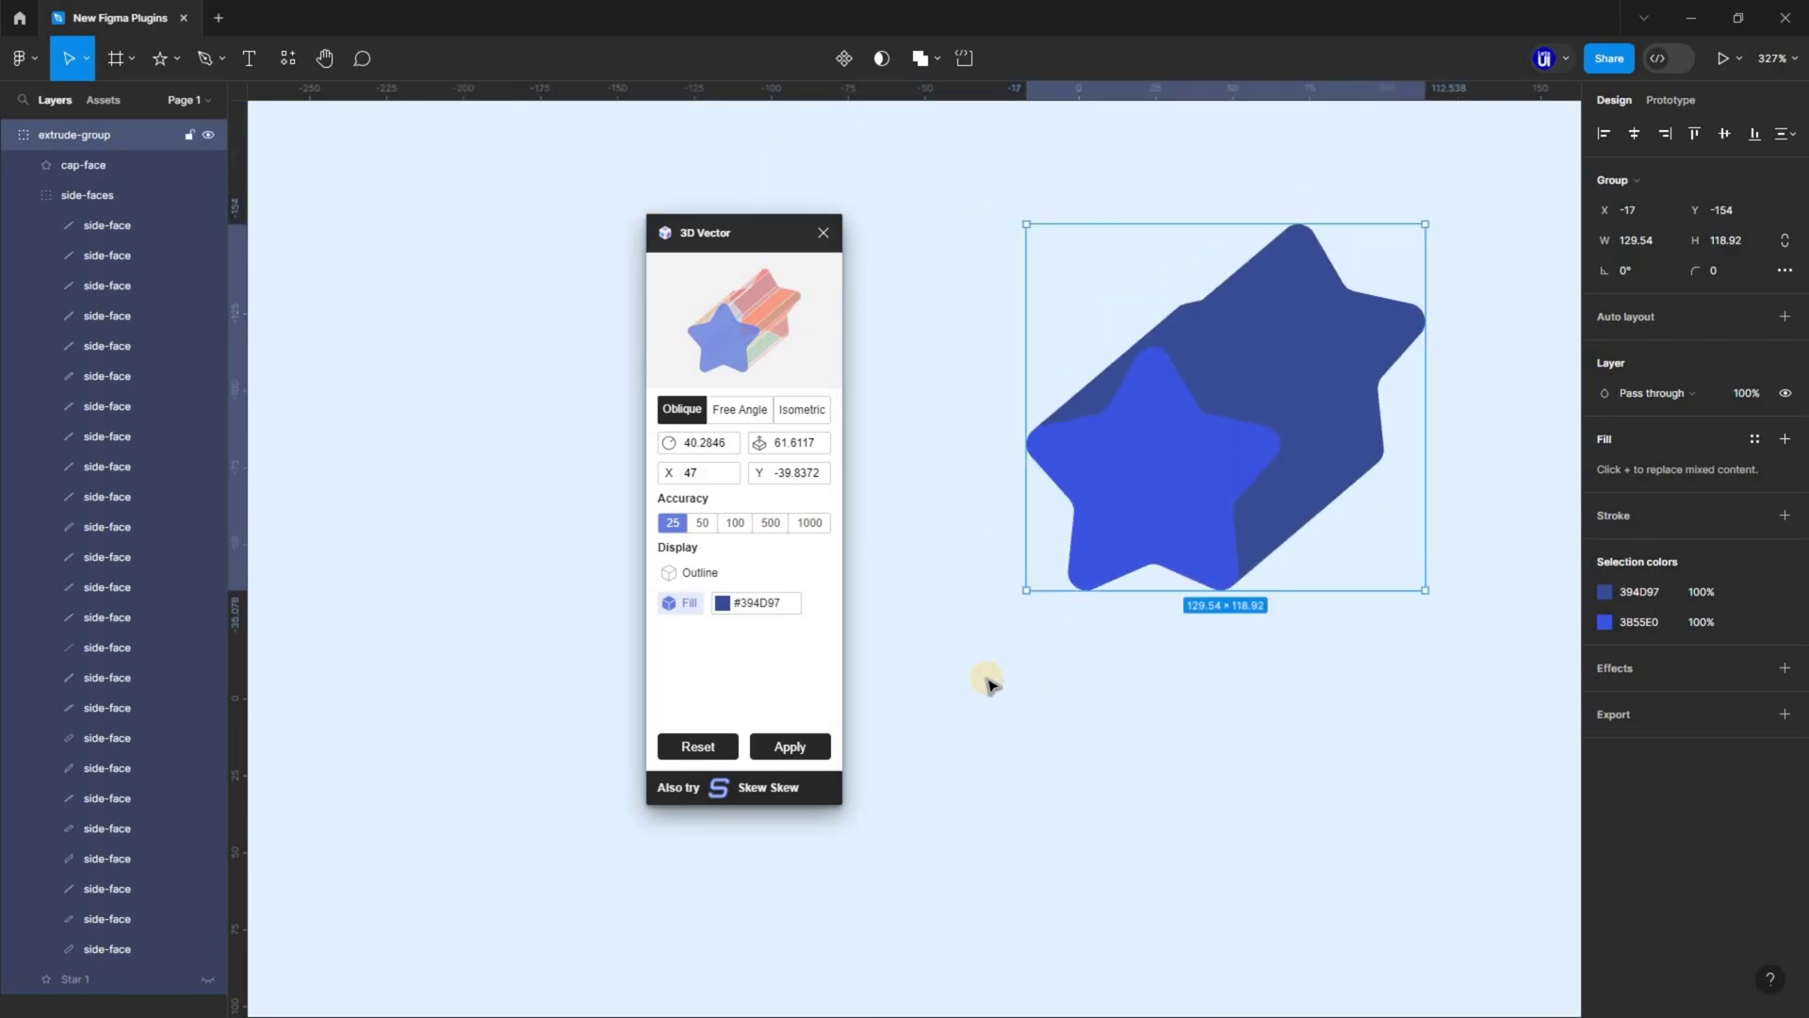
left_click(990, 687)
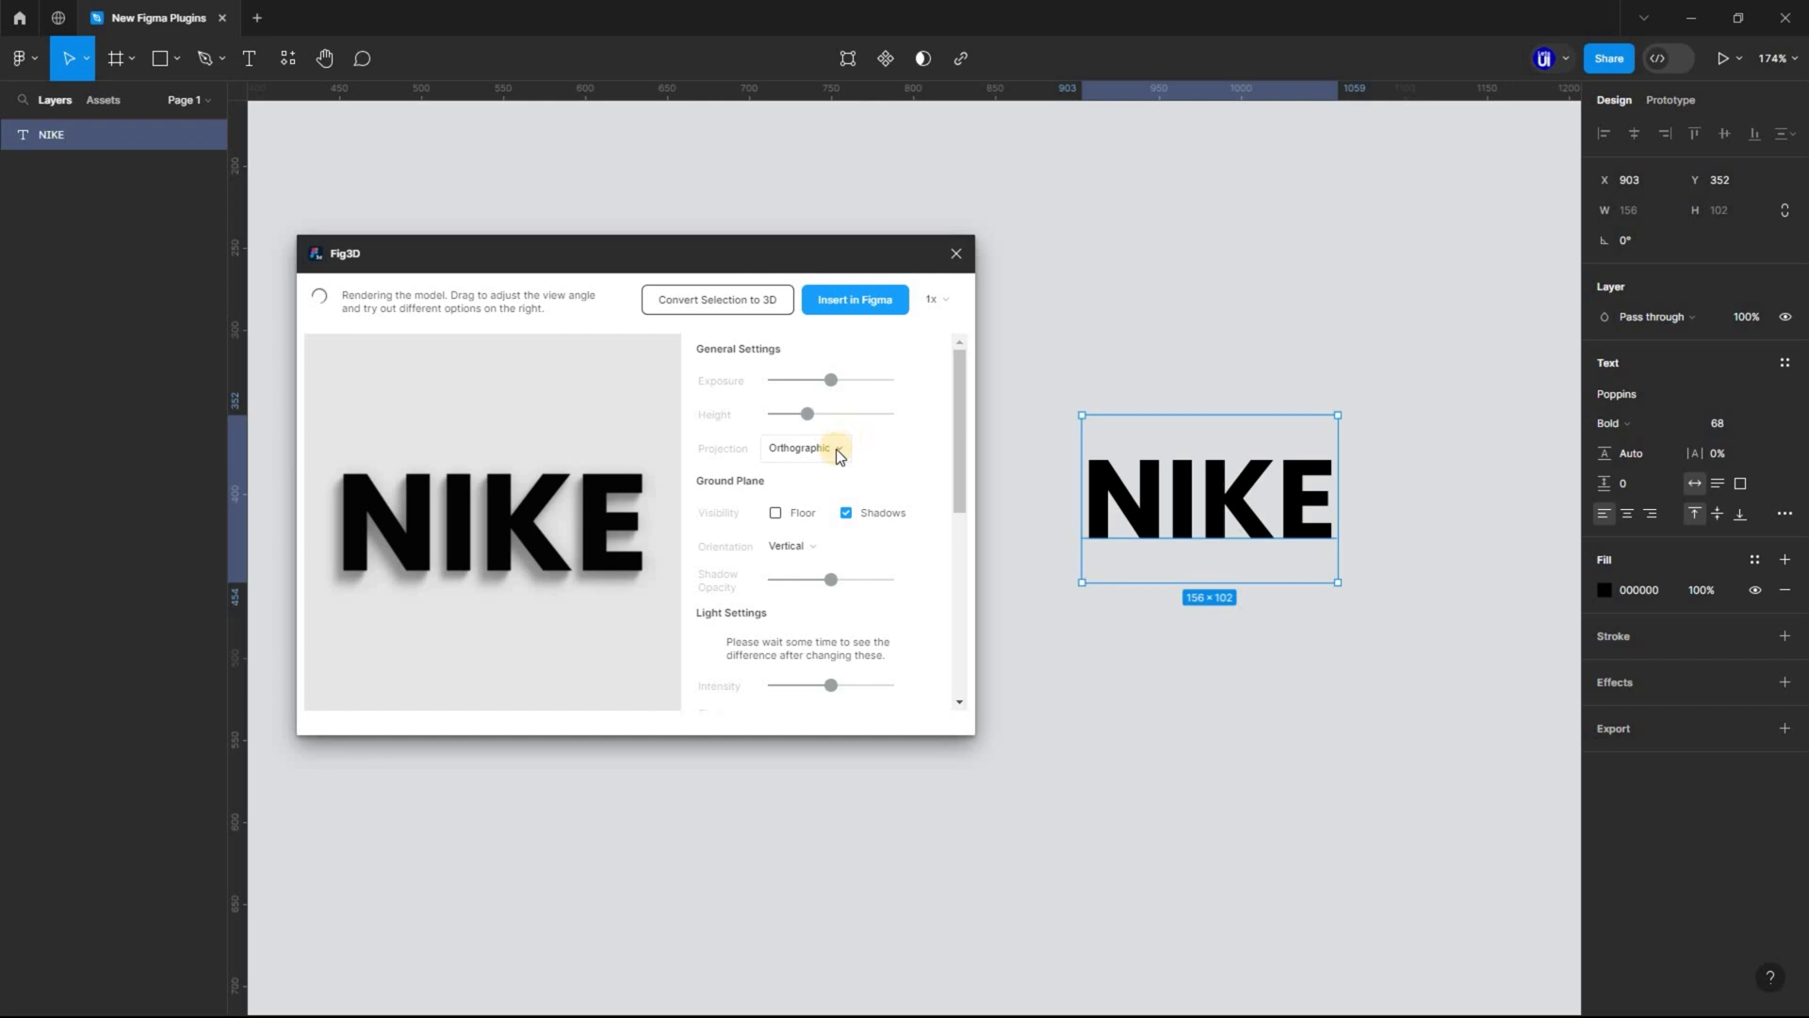
Step: Set the NIKE 3D model's projection to Perspective and adjust its exposure and height
left_click(809, 425)
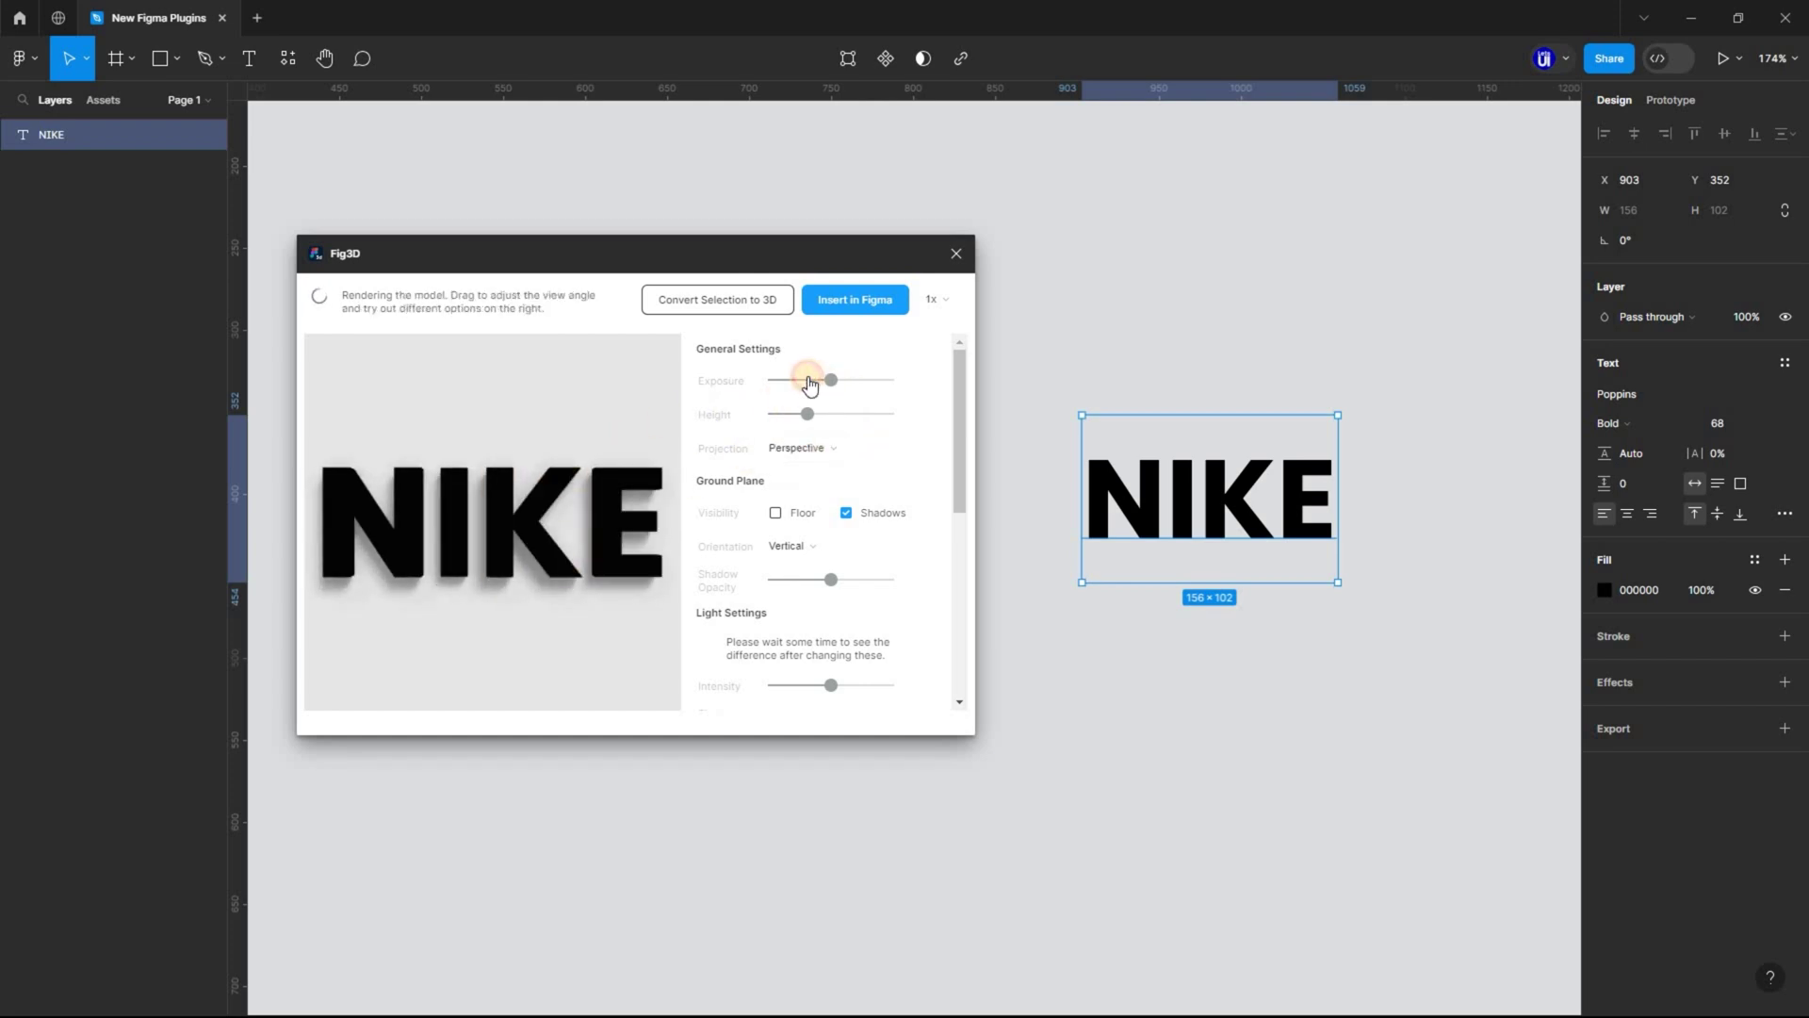
left_click_drag(801, 382, 813, 424)
left_click(808, 415)
Step: Adjust the NIKE model's light settings, including shadow focus, shadow spread and the Y light angle
left_click_drag(960, 412, 860, 531)
left_click(817, 429)
left_click(819, 497)
left_click(848, 429)
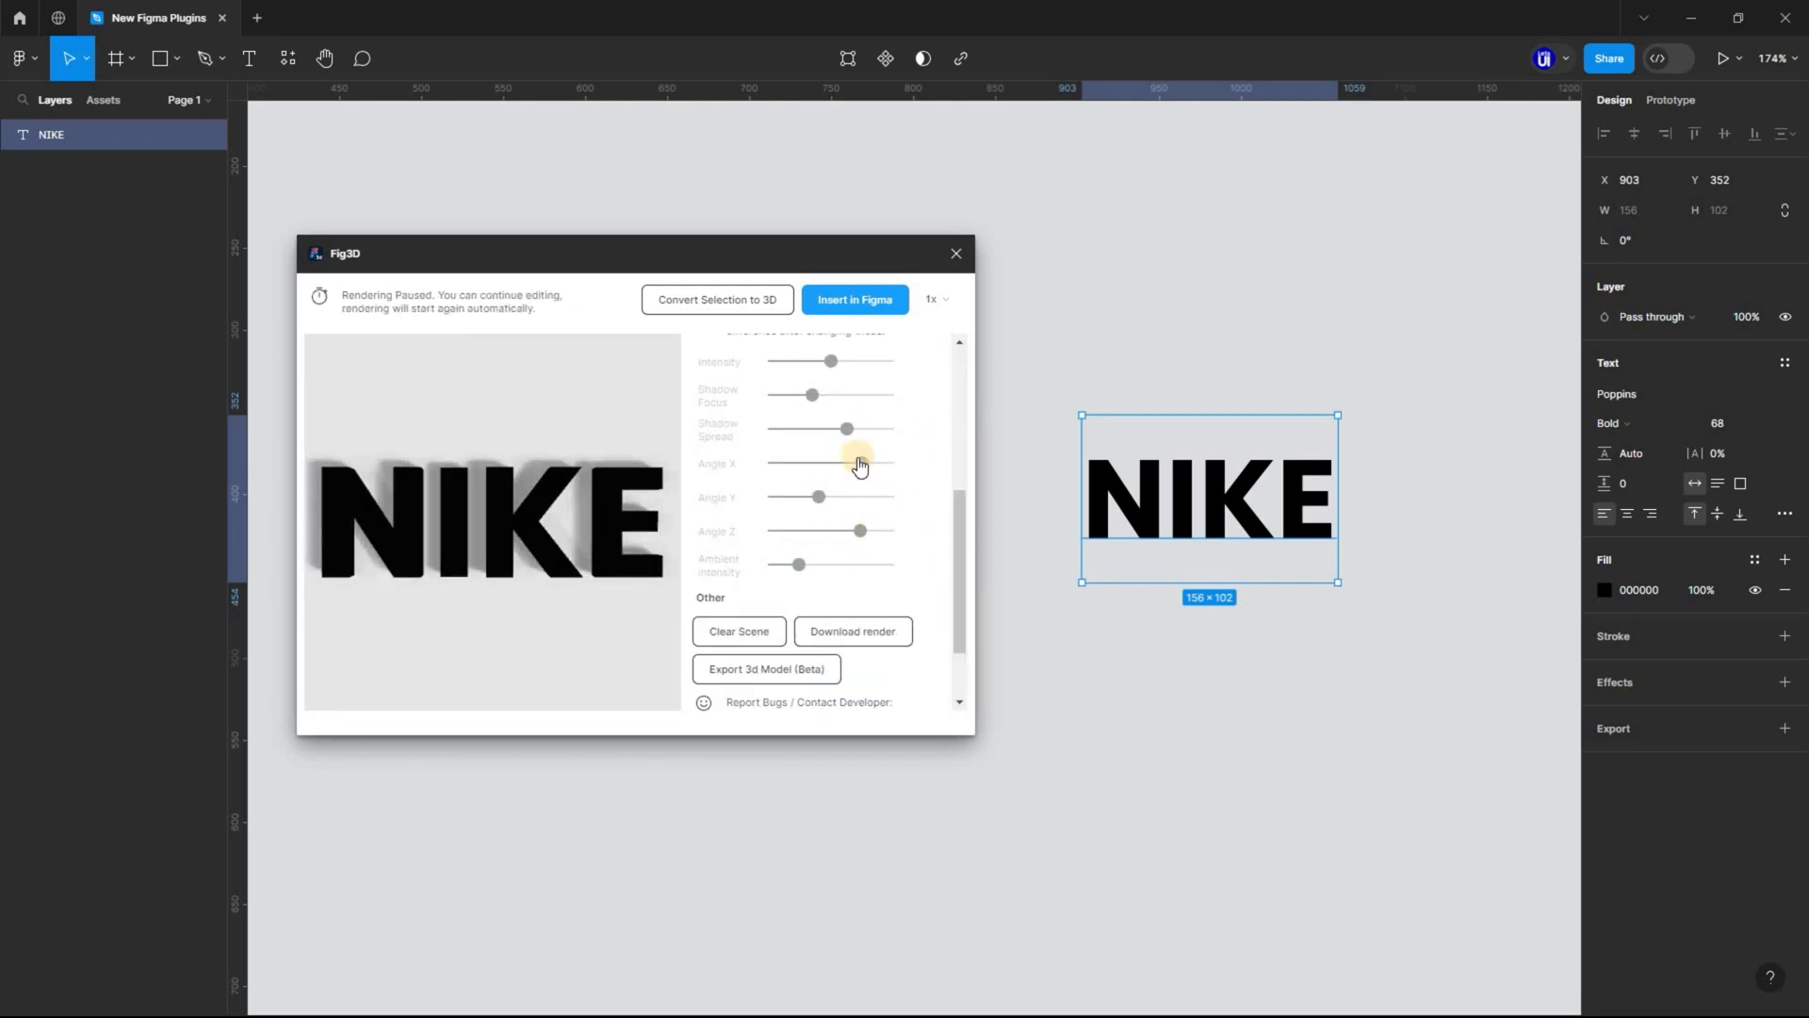
Step: Adjust the X light angle of the NIKE 3D model and insert the 512 × 512 render onto the canvas
left_click(861, 464)
scroll(895, 497, "up", 2)
scroll(957, 472, "down", 1)
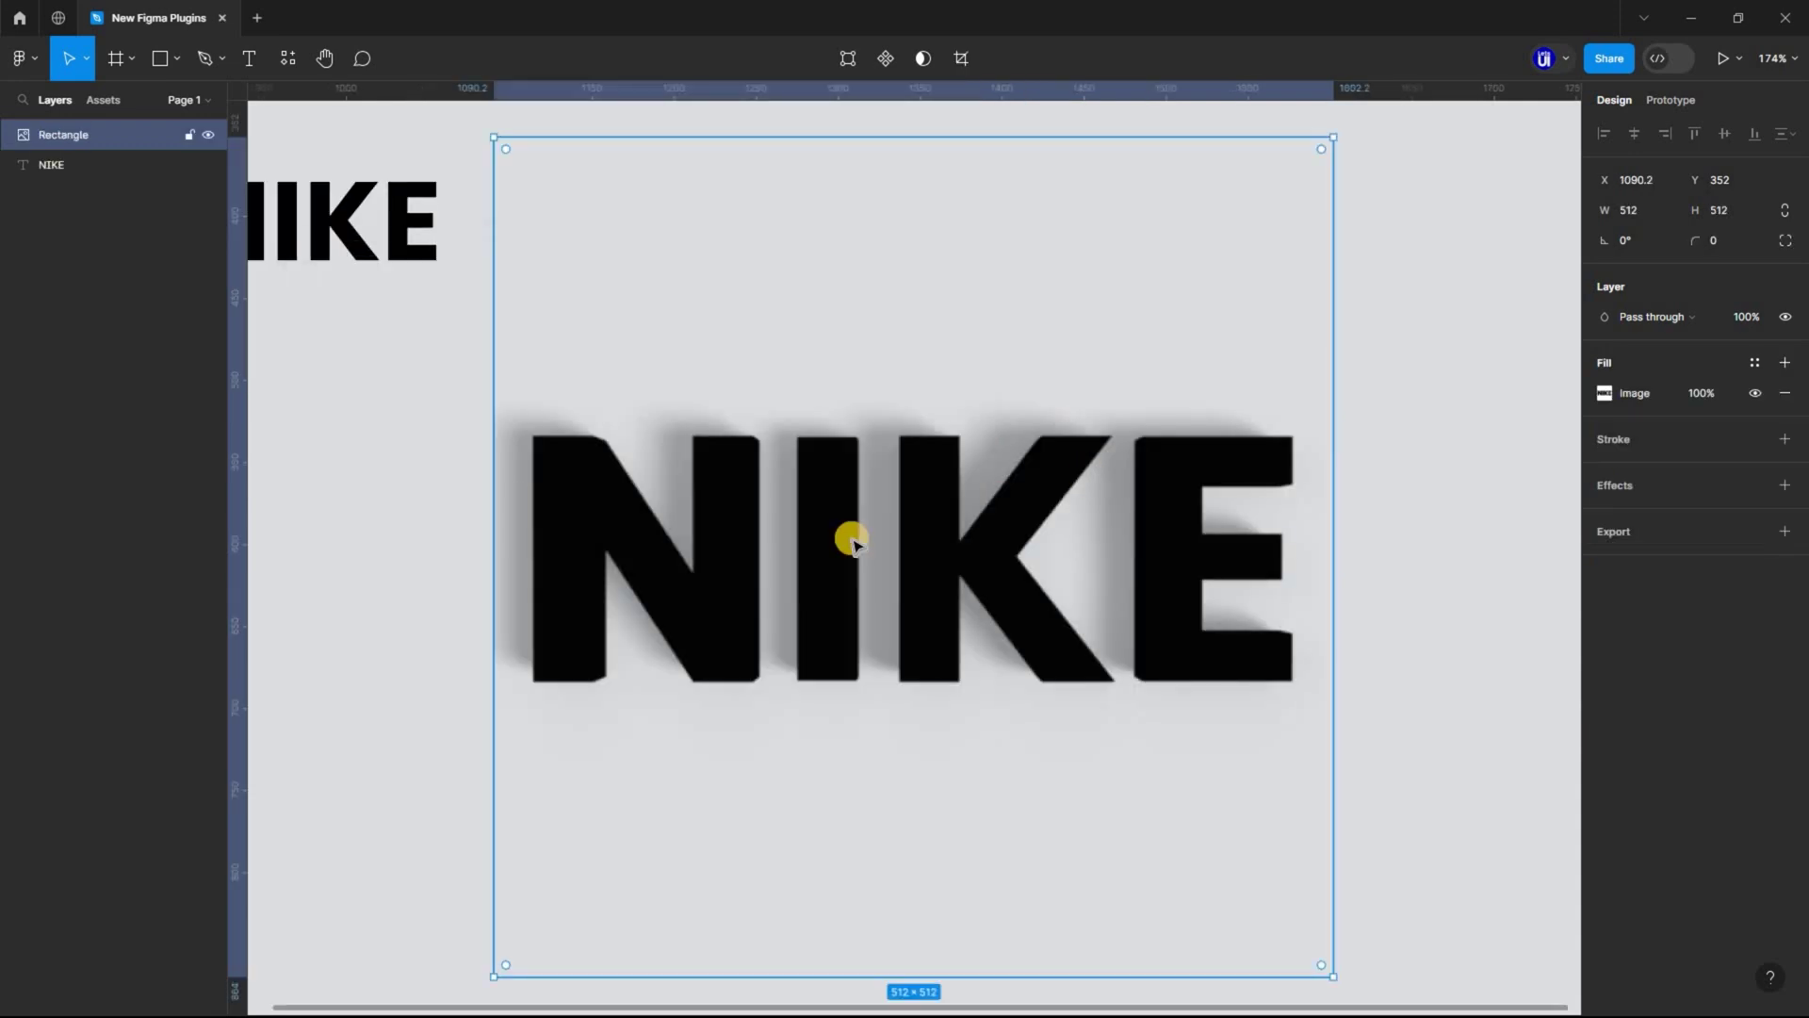
scroll(851, 542, "down", 3)
scroll(795, 577, "right", 2)
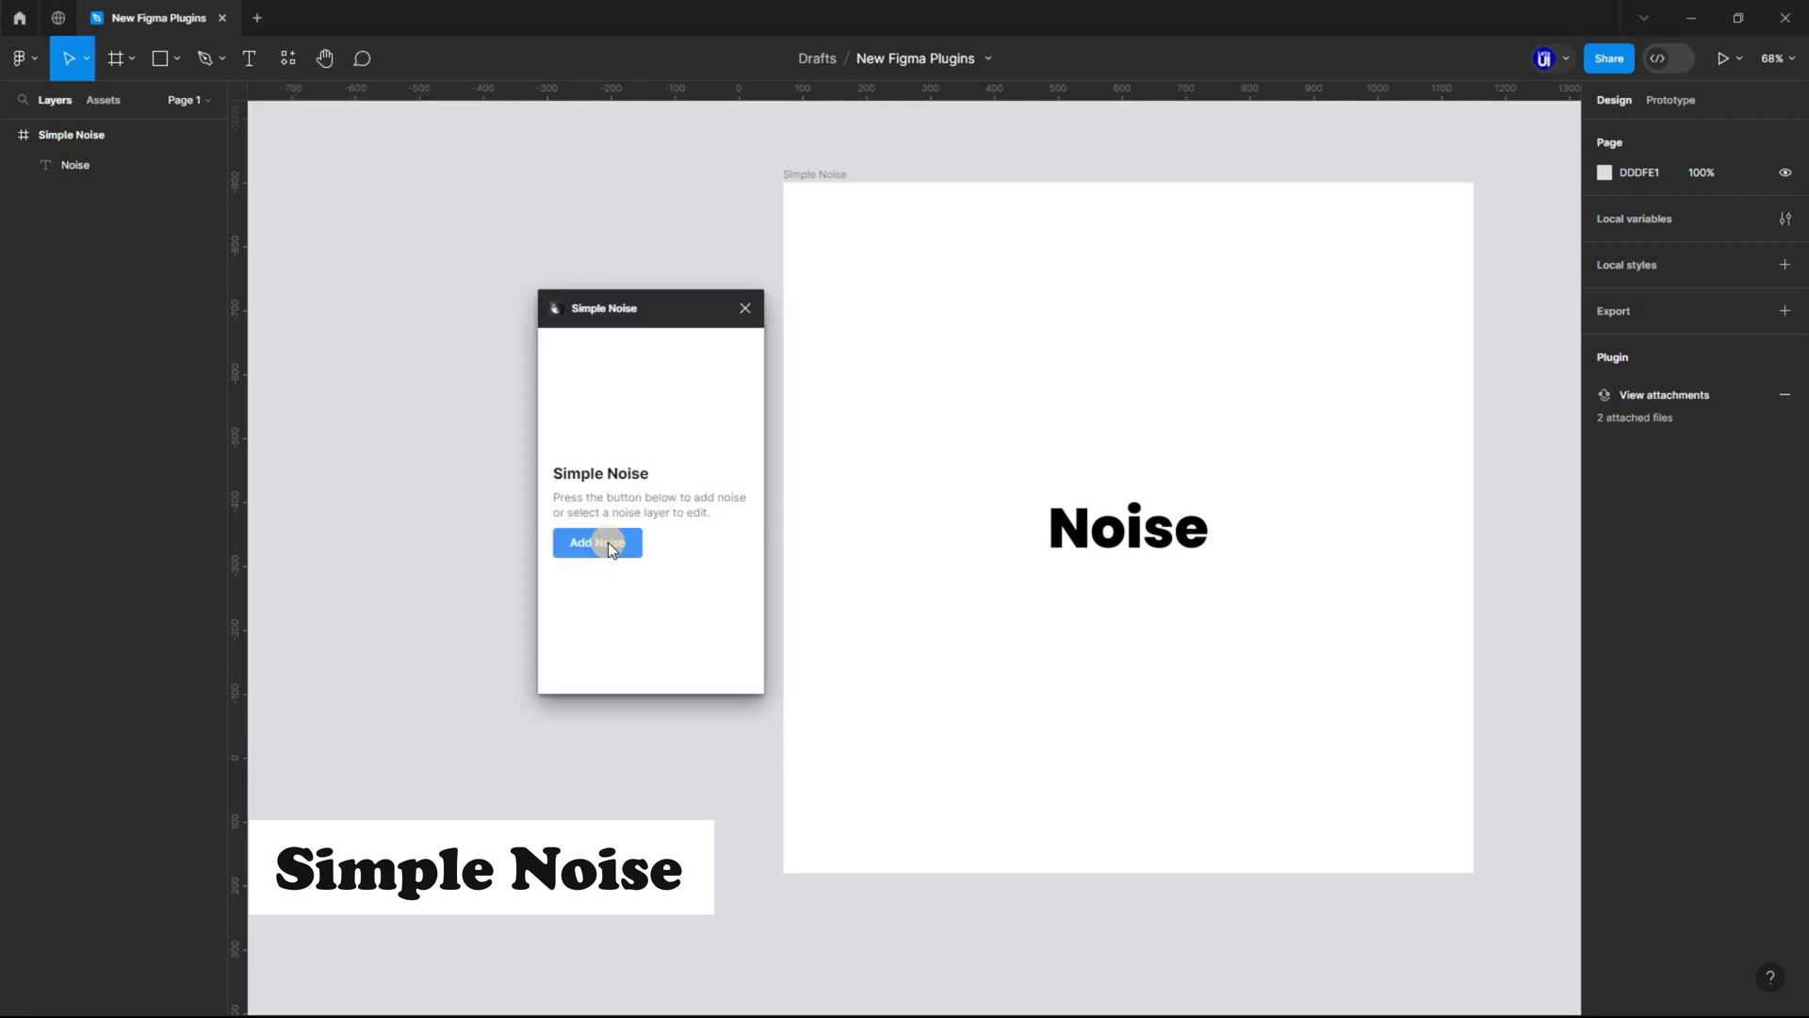
Step: Add a noise layer with Simple Noise and move it beside the Simple Noise frame
left_click(613, 542)
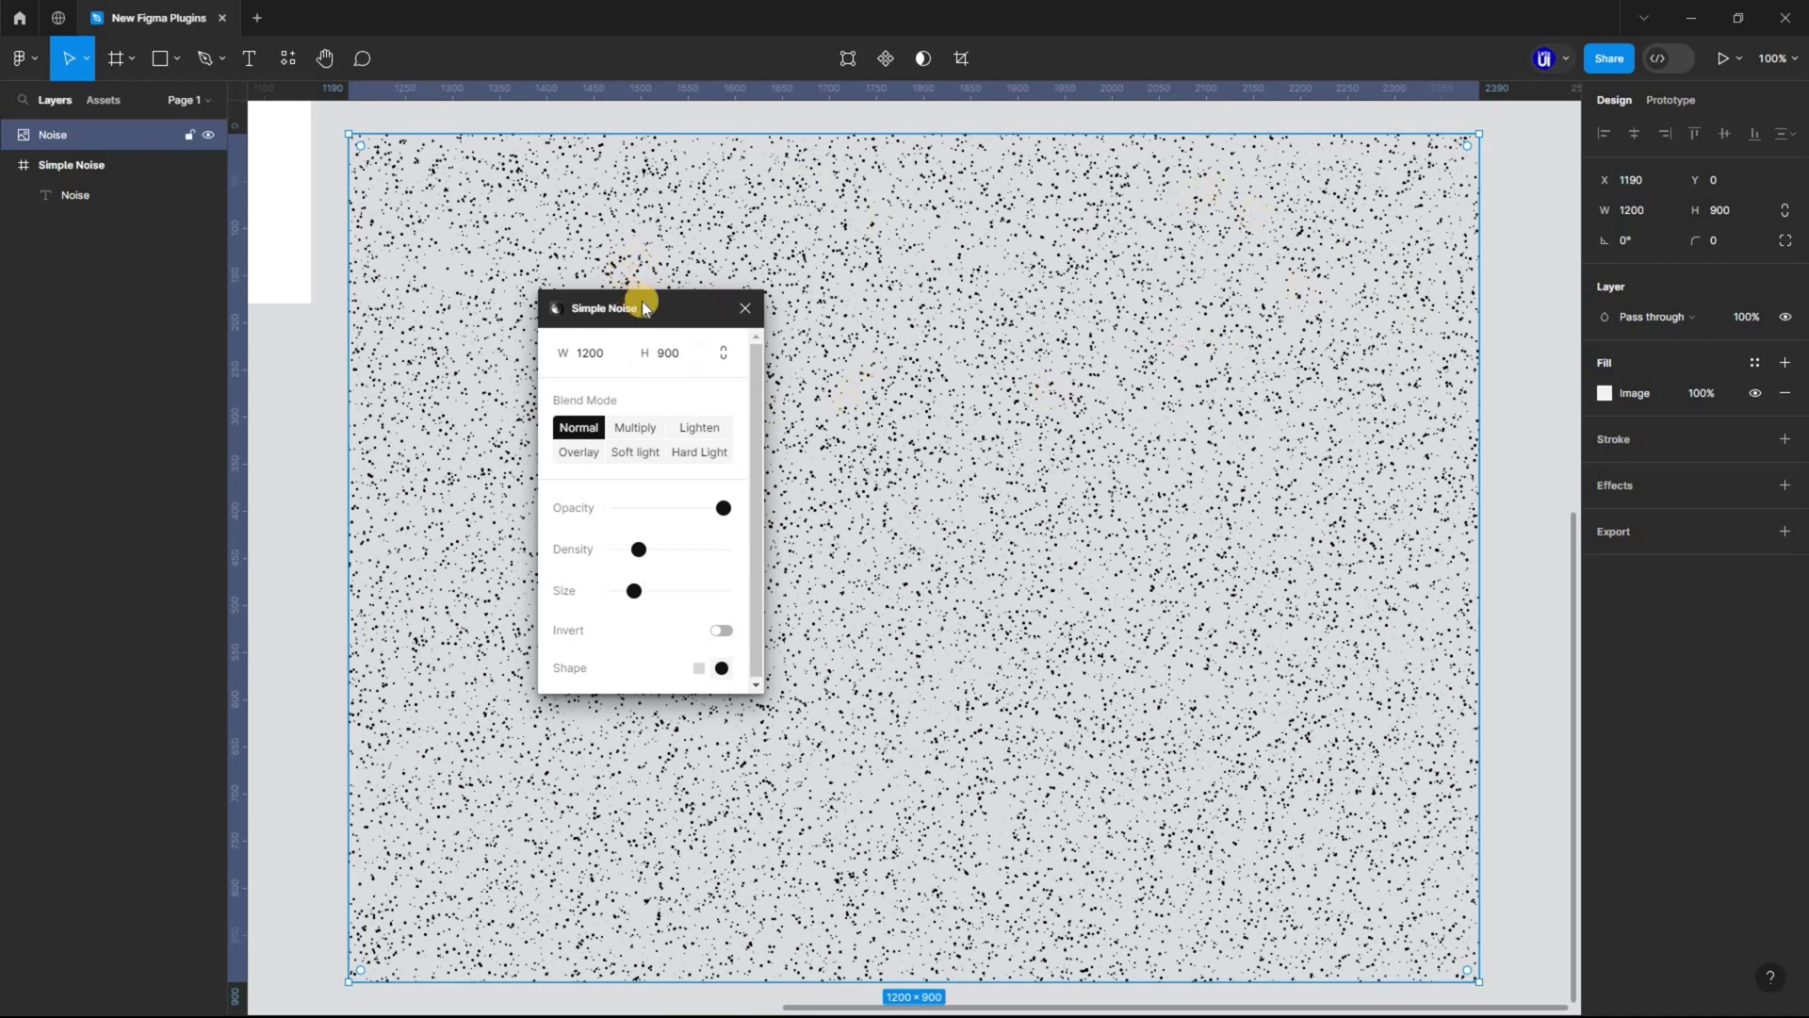
left_click_drag(617, 300, 526, 283)
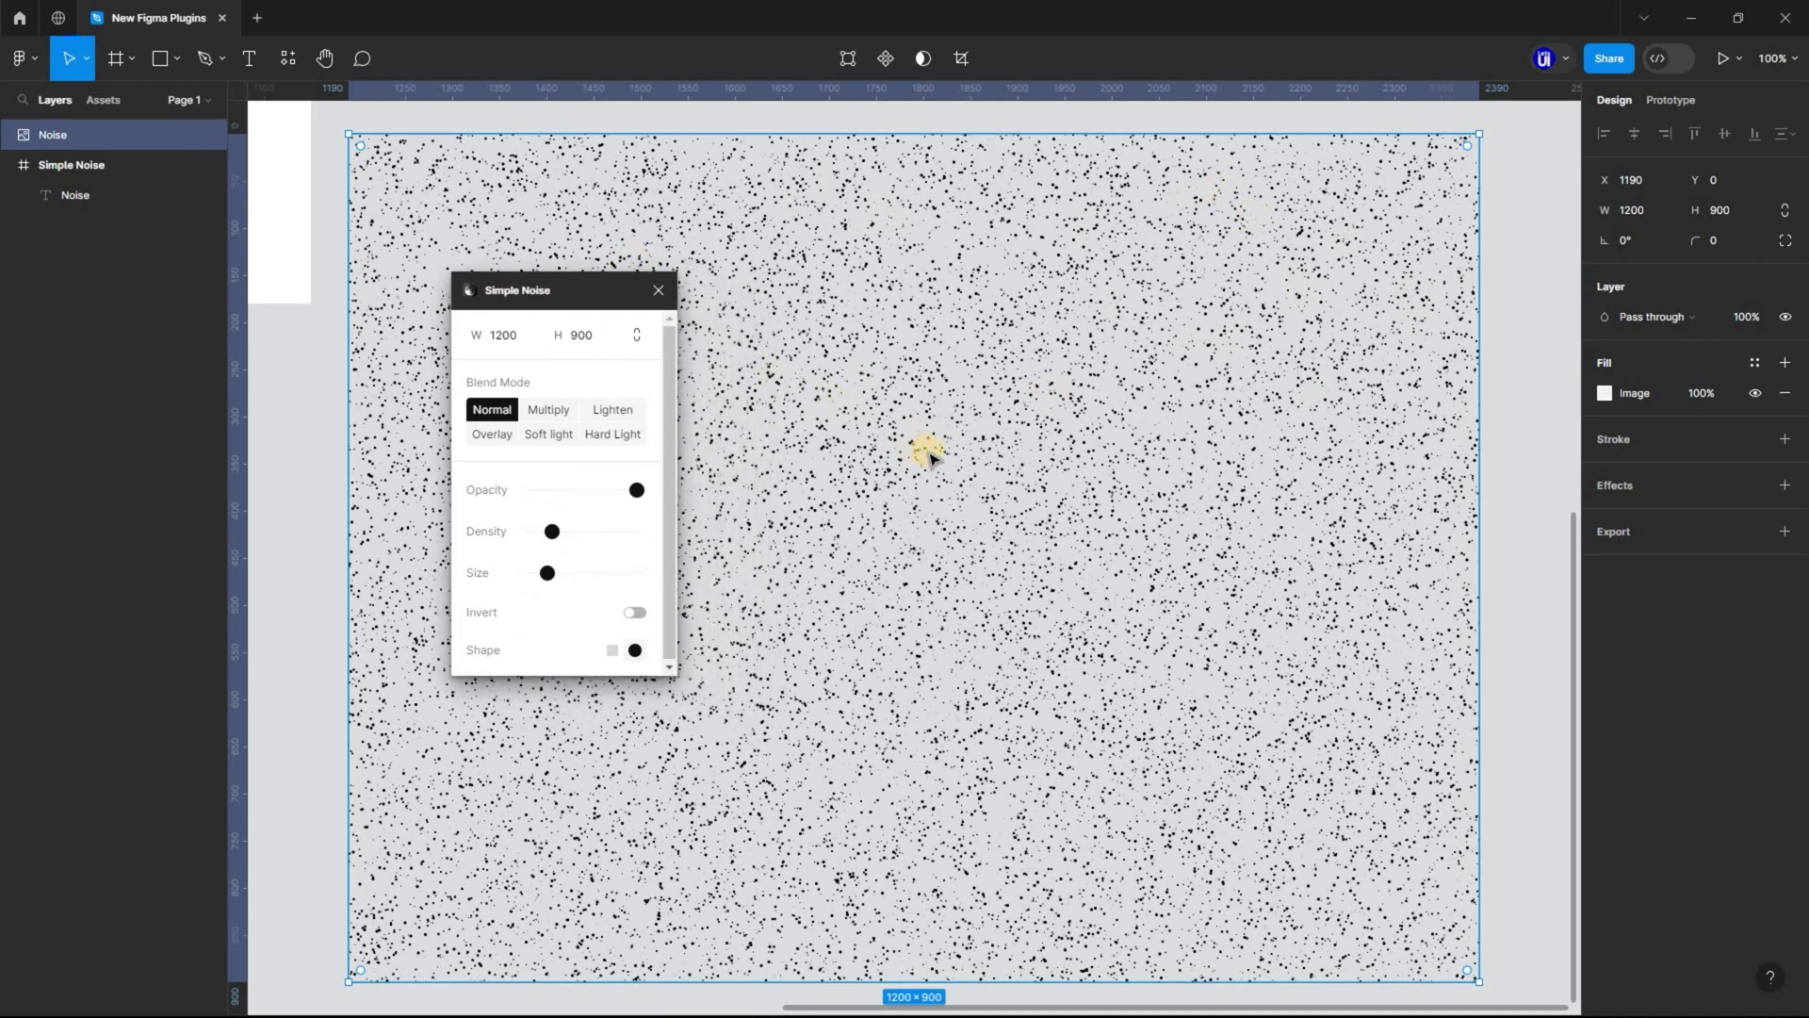
scroll(930, 457, "down", 5)
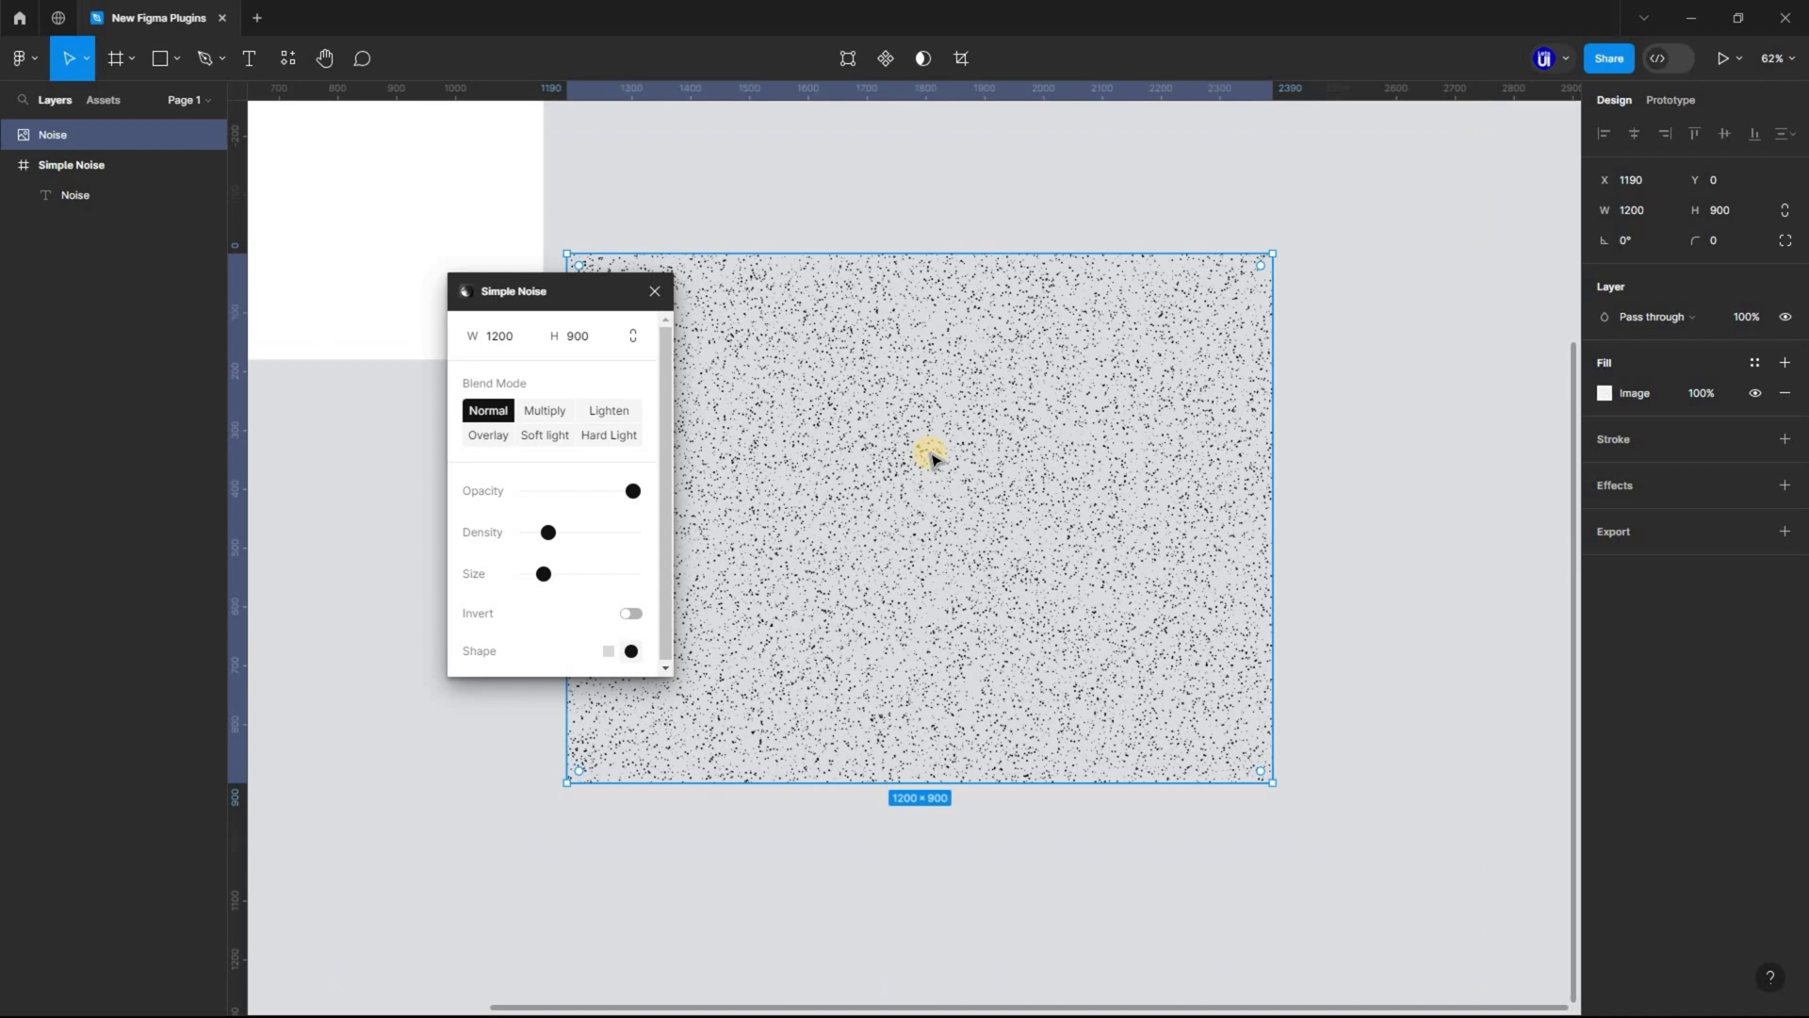
scroll(930, 457, "left", 5)
scroll(1035, 520, "up", 2)
left_click_drag(939, 519, 928, 211)
scroll(853, 424, "up", 2)
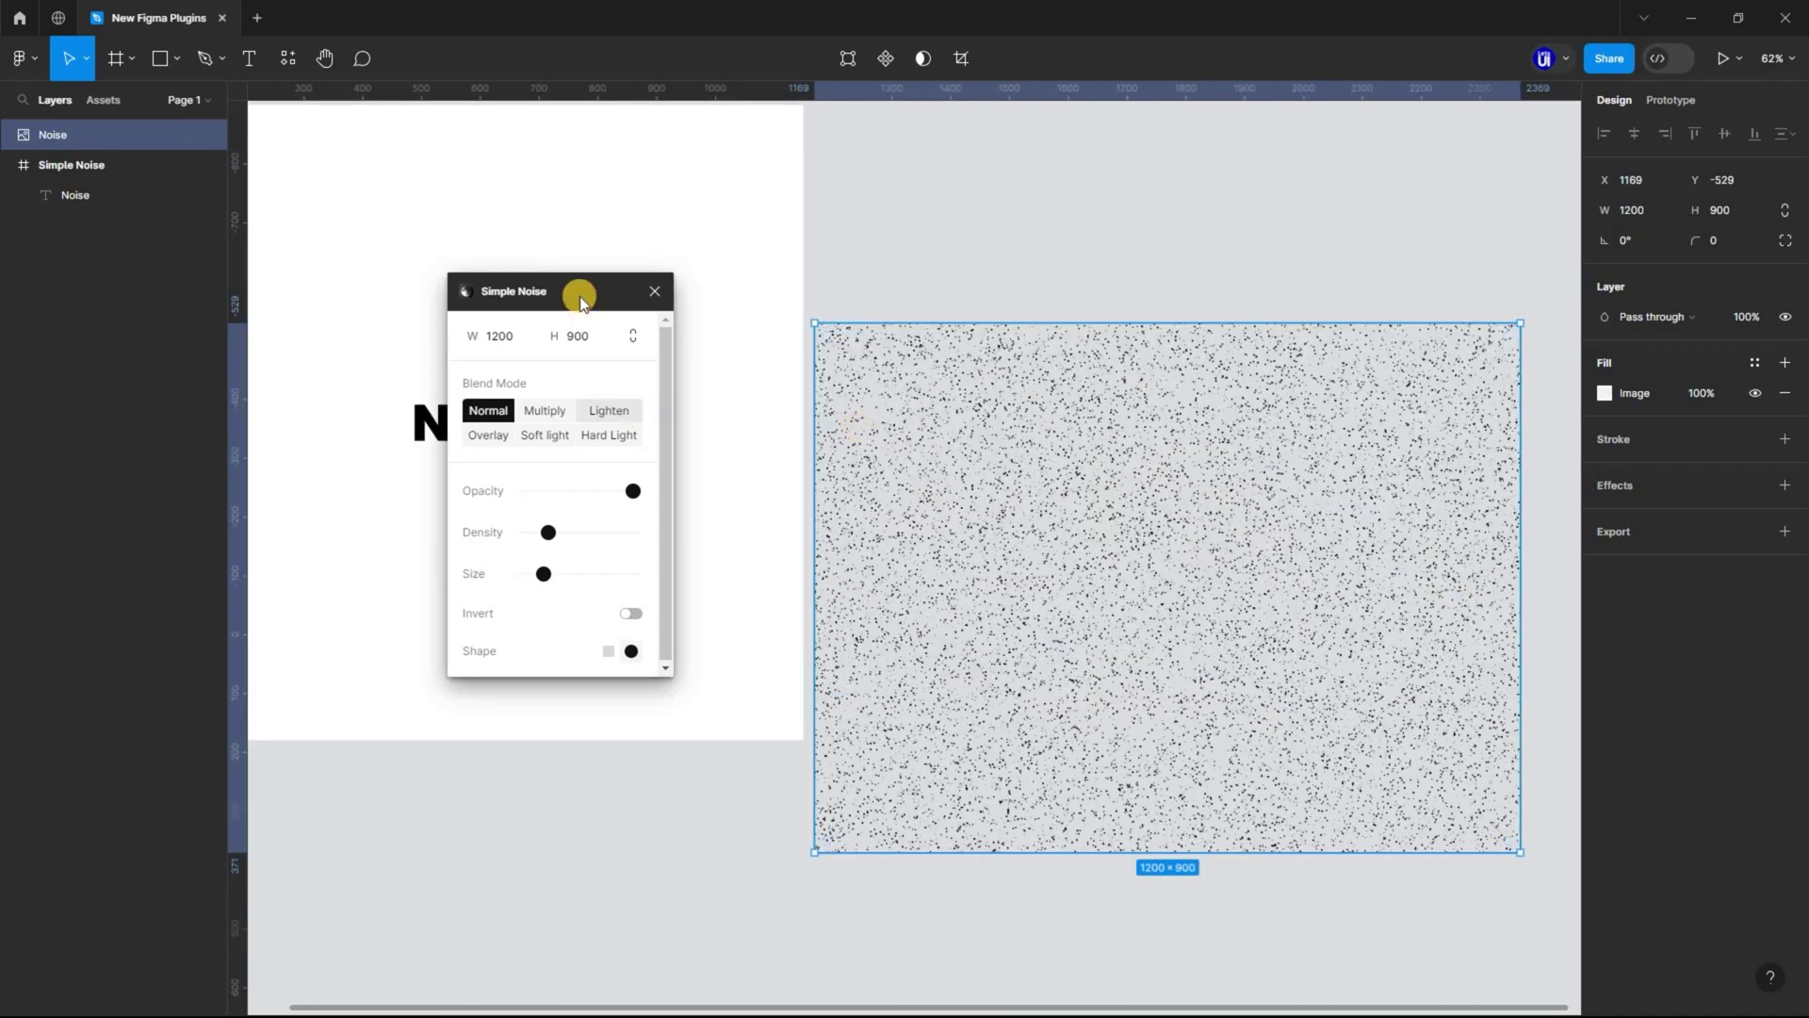
left_click_drag(572, 305, 654, 354)
left_click_drag(982, 479, 977, 380)
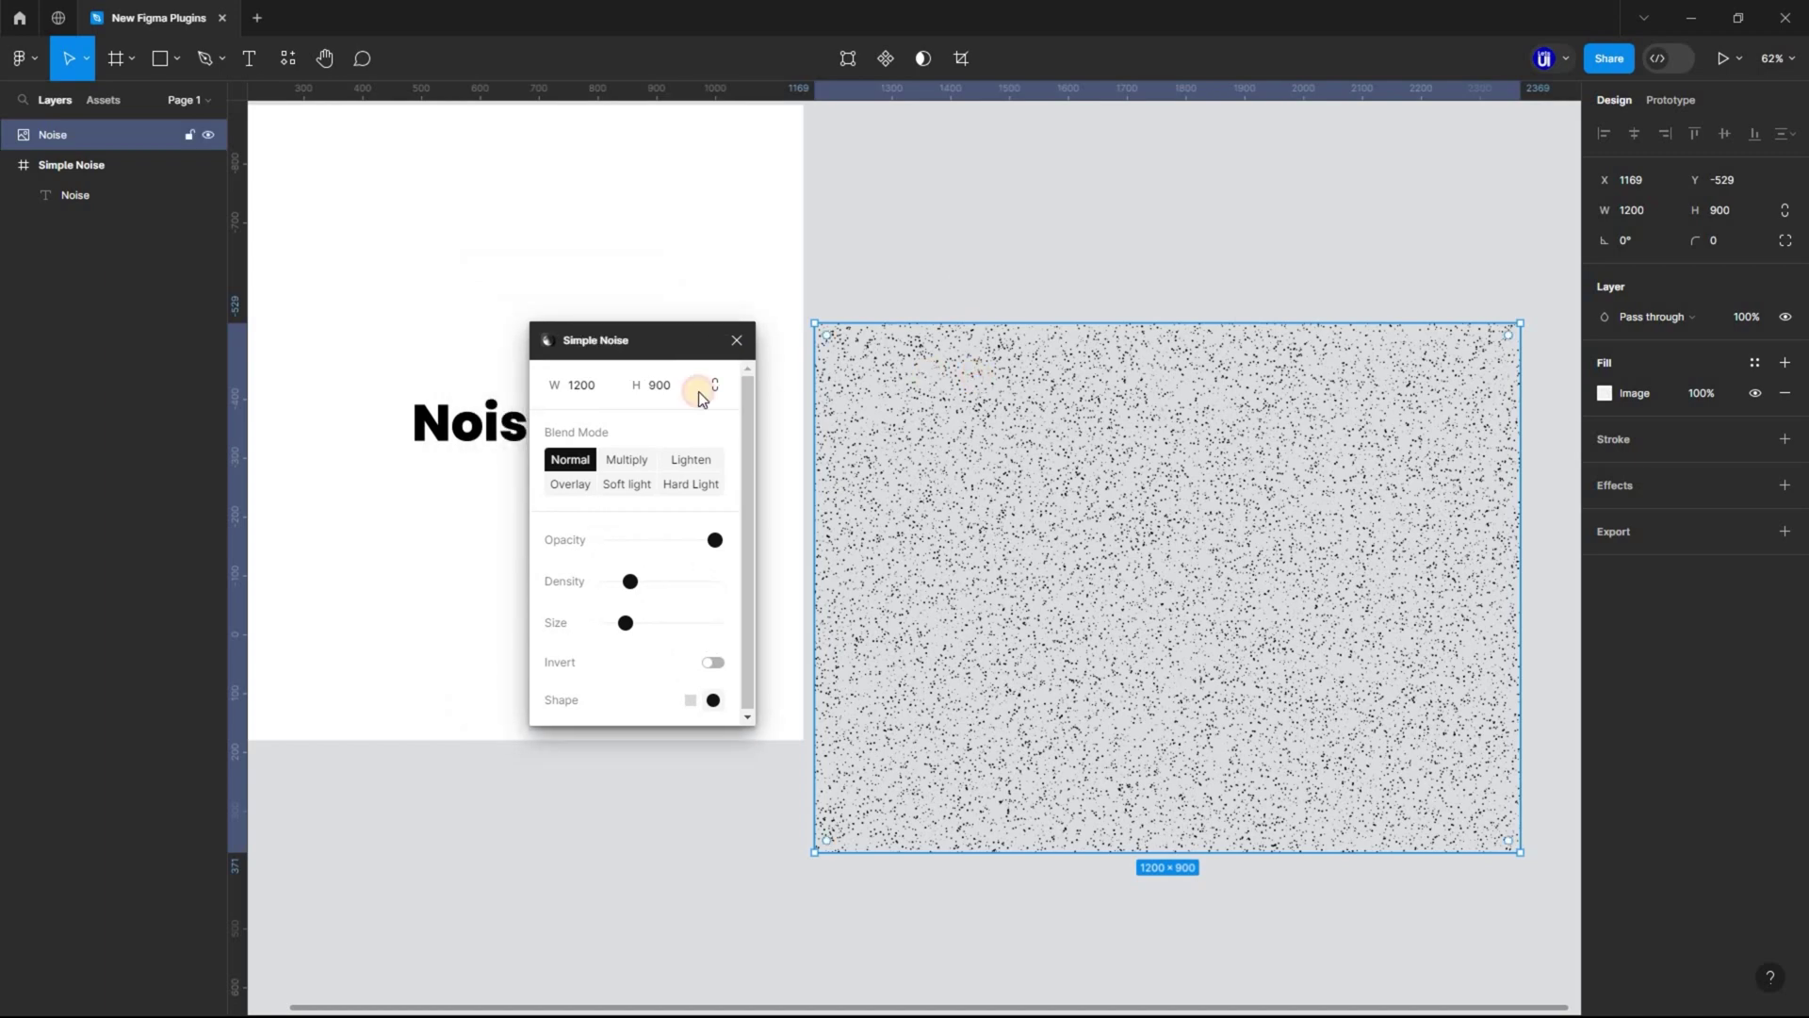
Step: Resize the noise layer to 1080 × 1080 and align its upper edge with the Simple Noise frame
left_click(688, 386)
left_click(586, 387)
type("0")
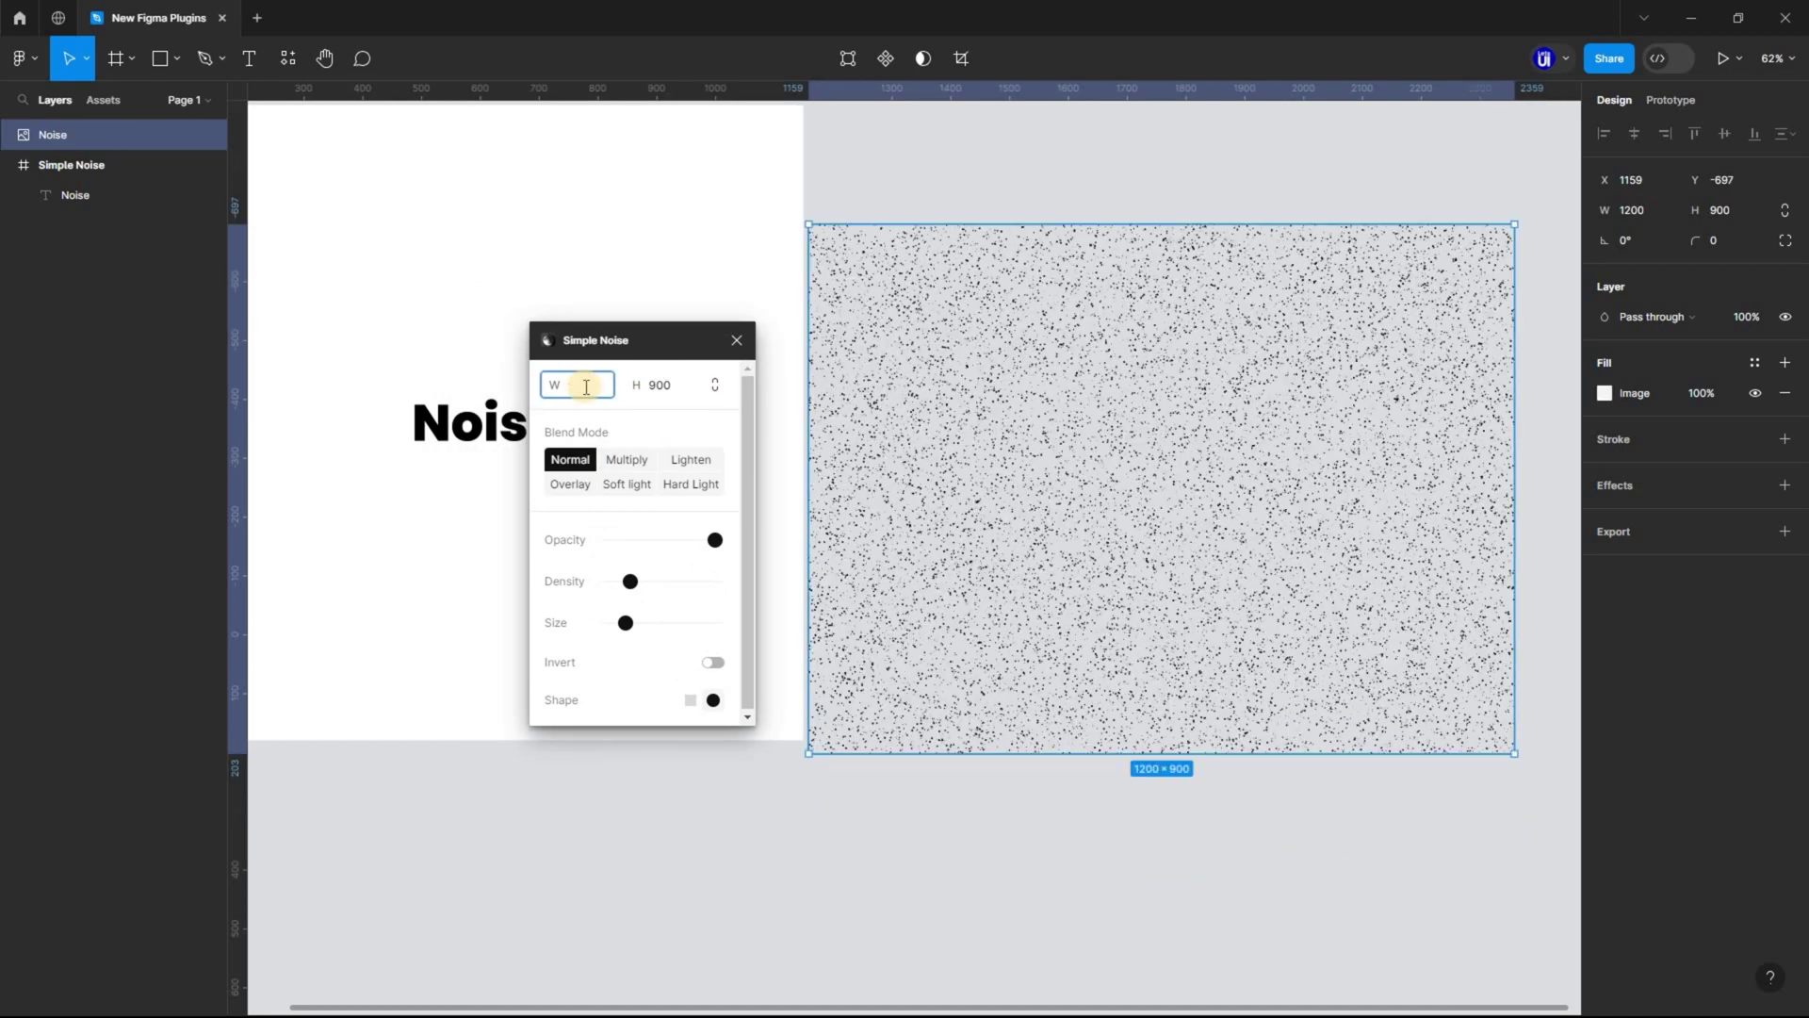
type("08")
left_click(657, 386)
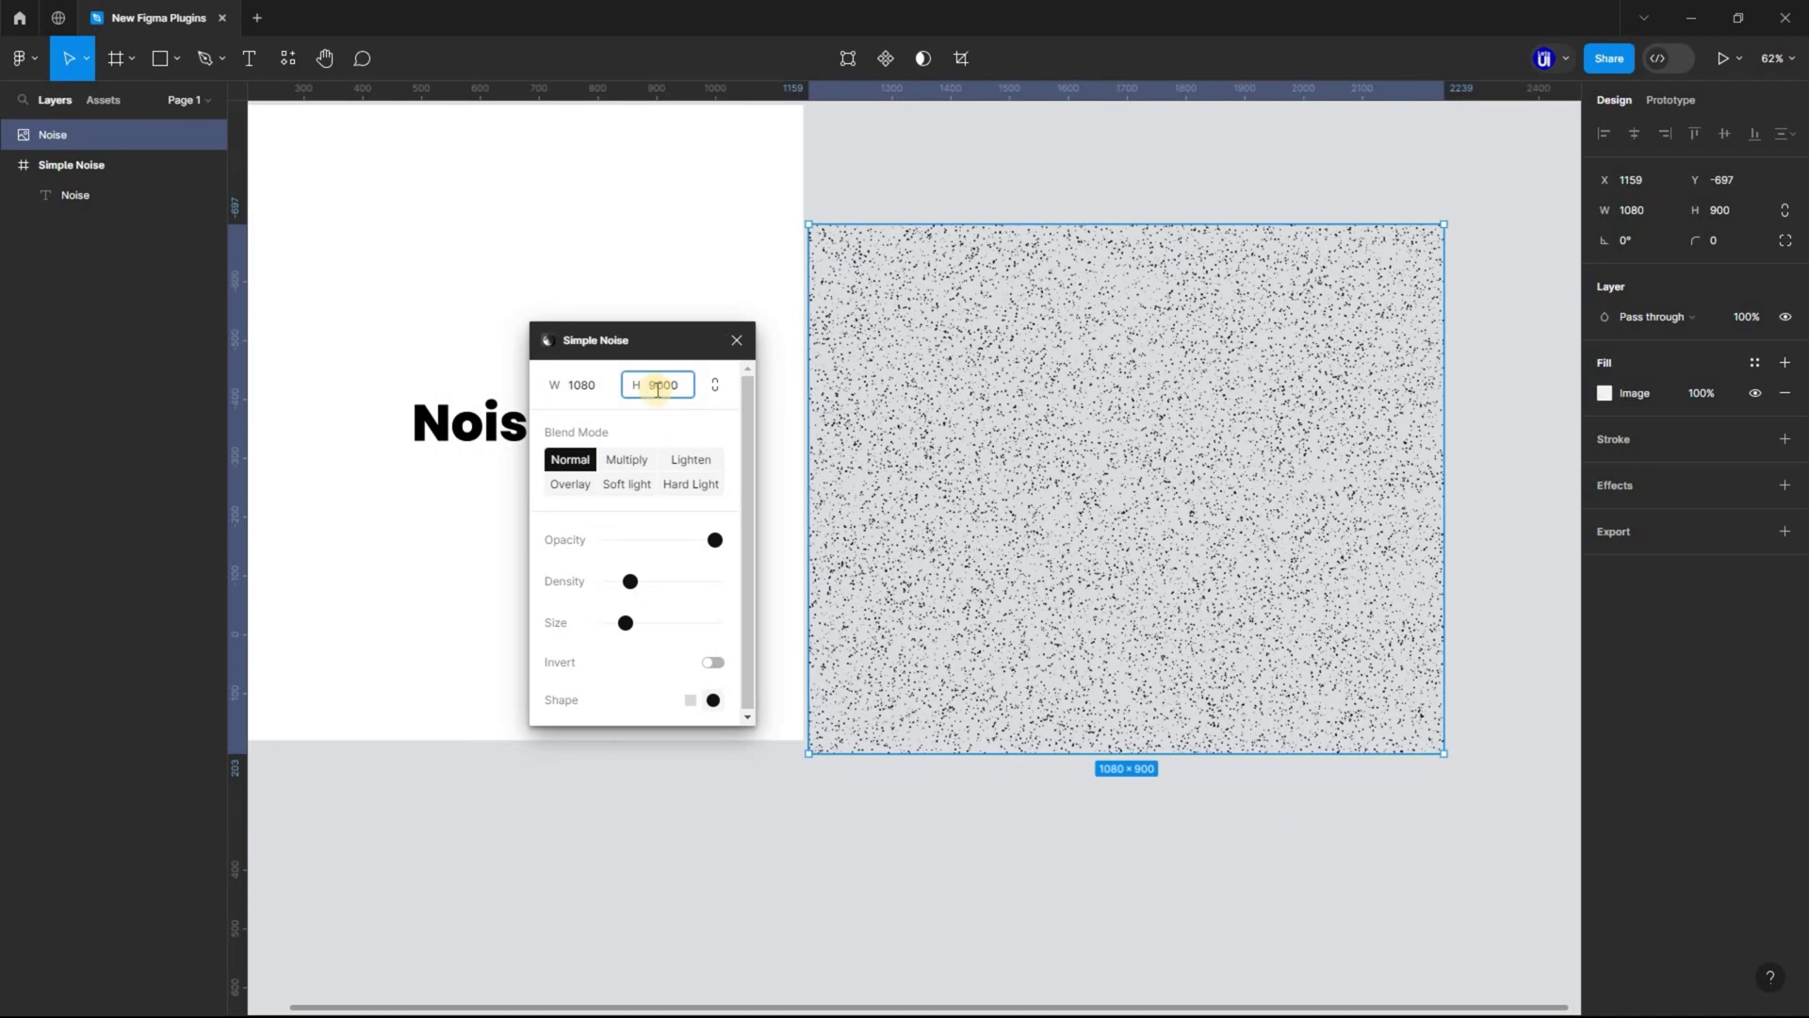
type("1080")
left_click_drag(884, 348, 890, 229)
scroll(890, 228, "up", 2)
Step: Try the noise blend modes, settle on Hard Light, and place the noise layer over the Simple Noise frame
left_click(634, 460)
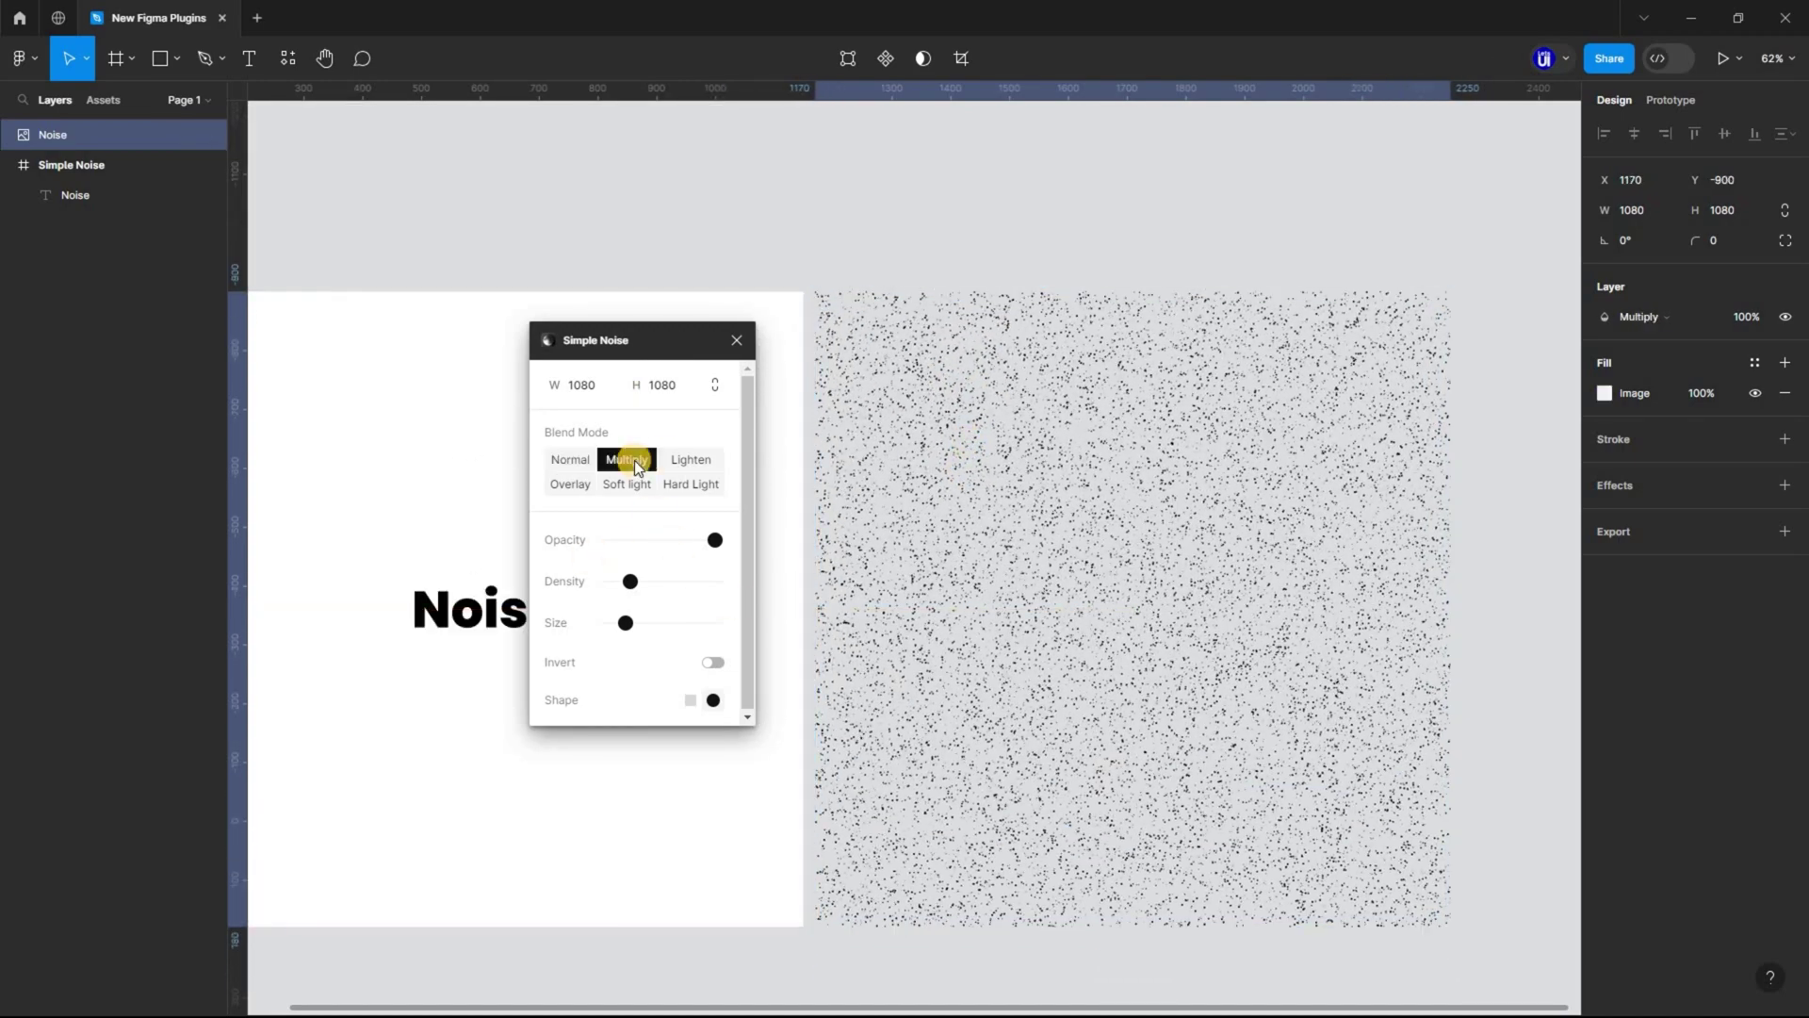
left_click(691, 460)
left_click(569, 483)
left_click(627, 483)
left_click(691, 483)
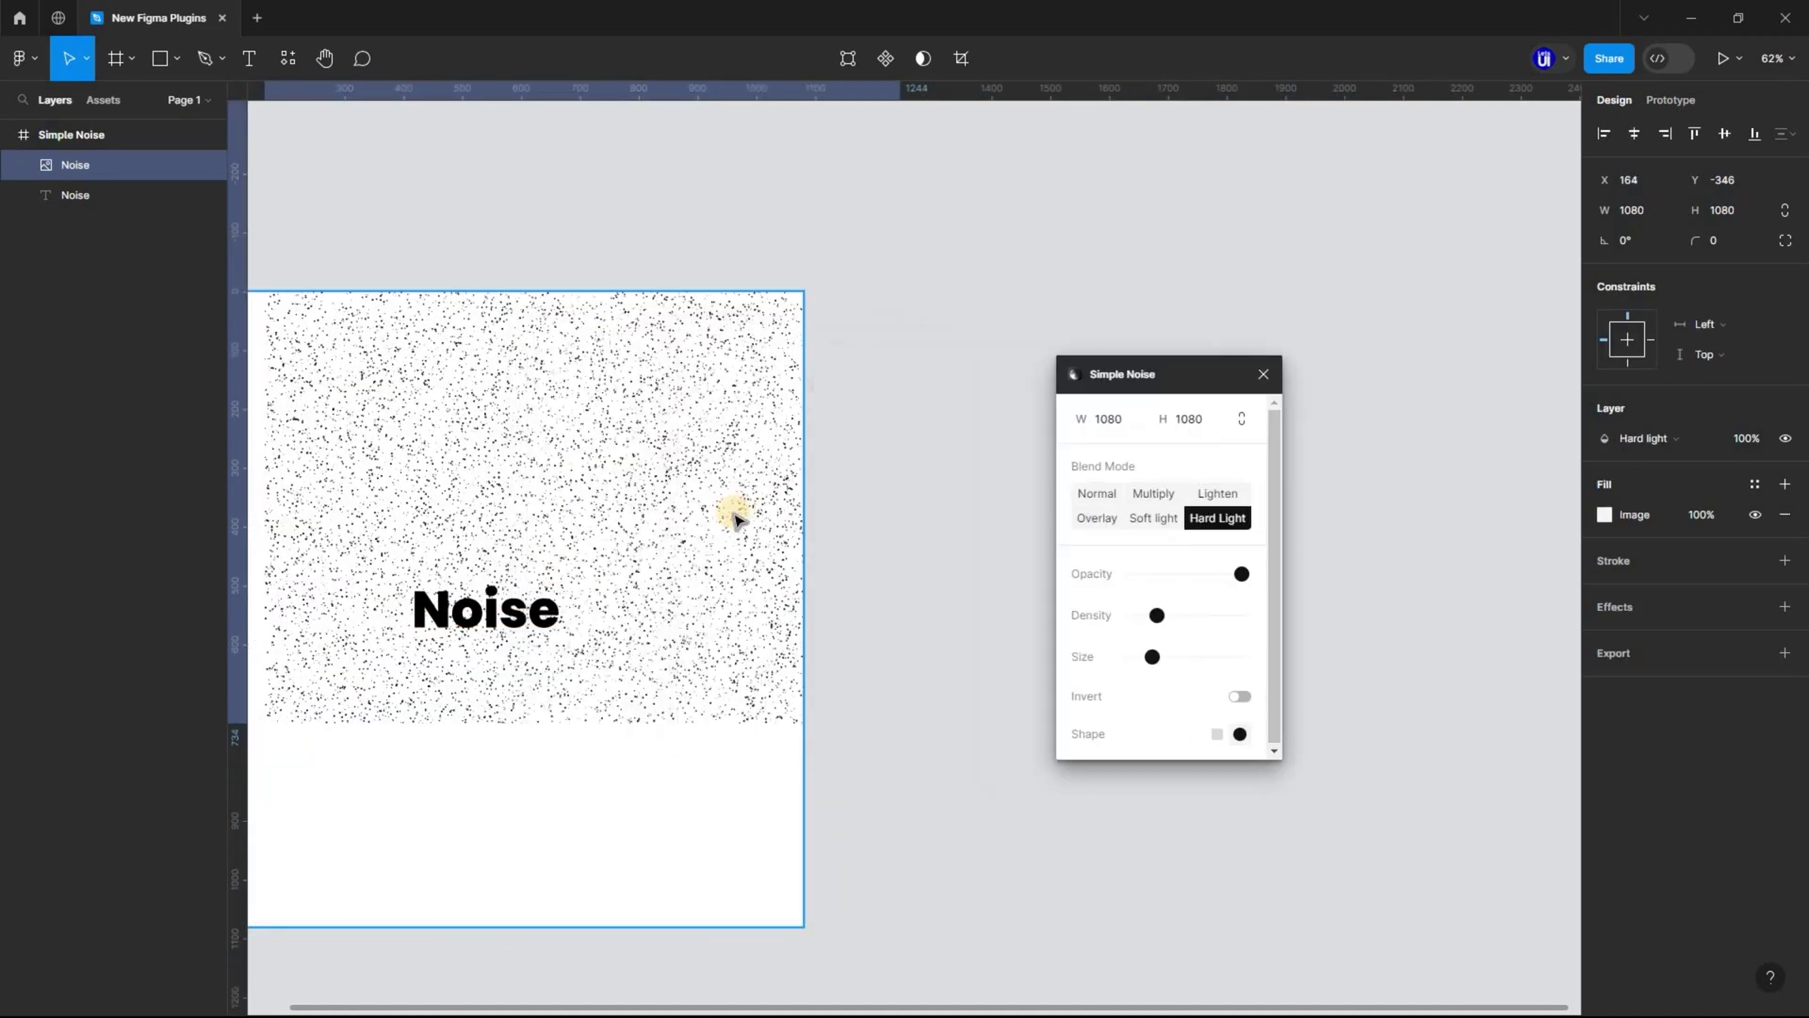
left_click_drag(735, 513, 666, 646)
Step: Test inverting the noise, then adjust its dot size and density and reduce its opacity to 87%
left_click_drag(1285, 608, 1274, 607)
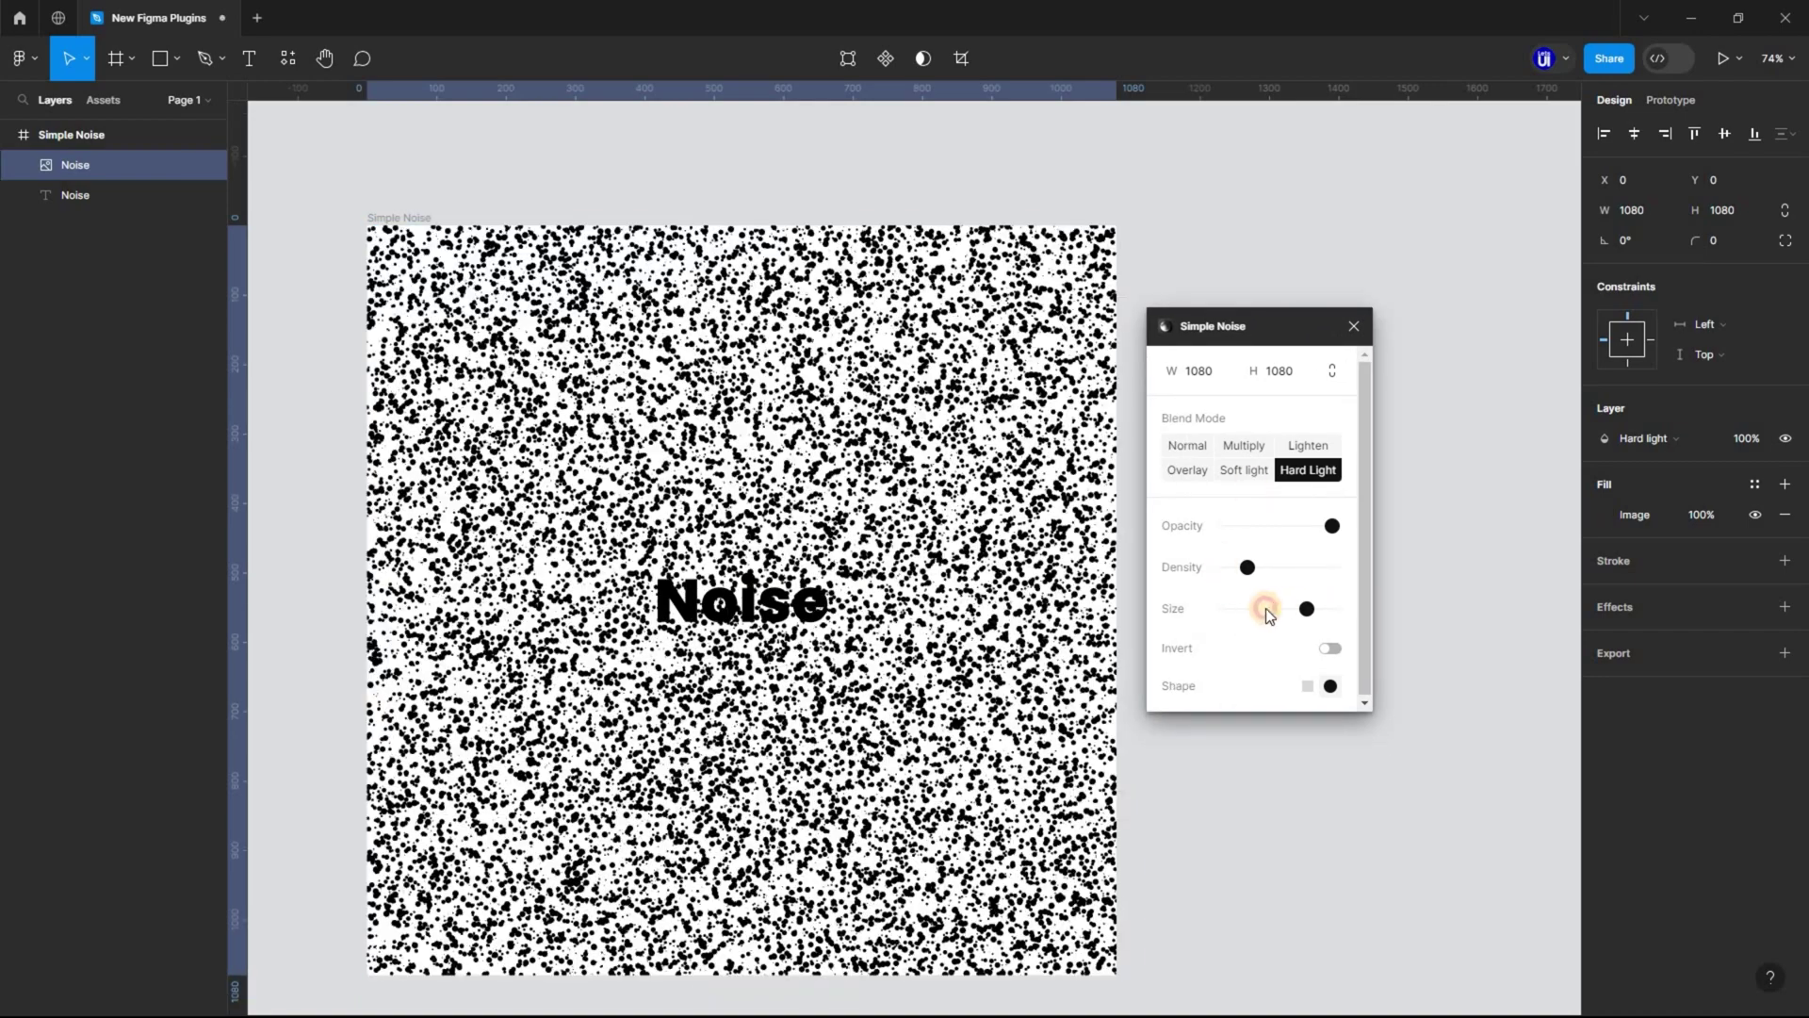
left_click(1328, 648)
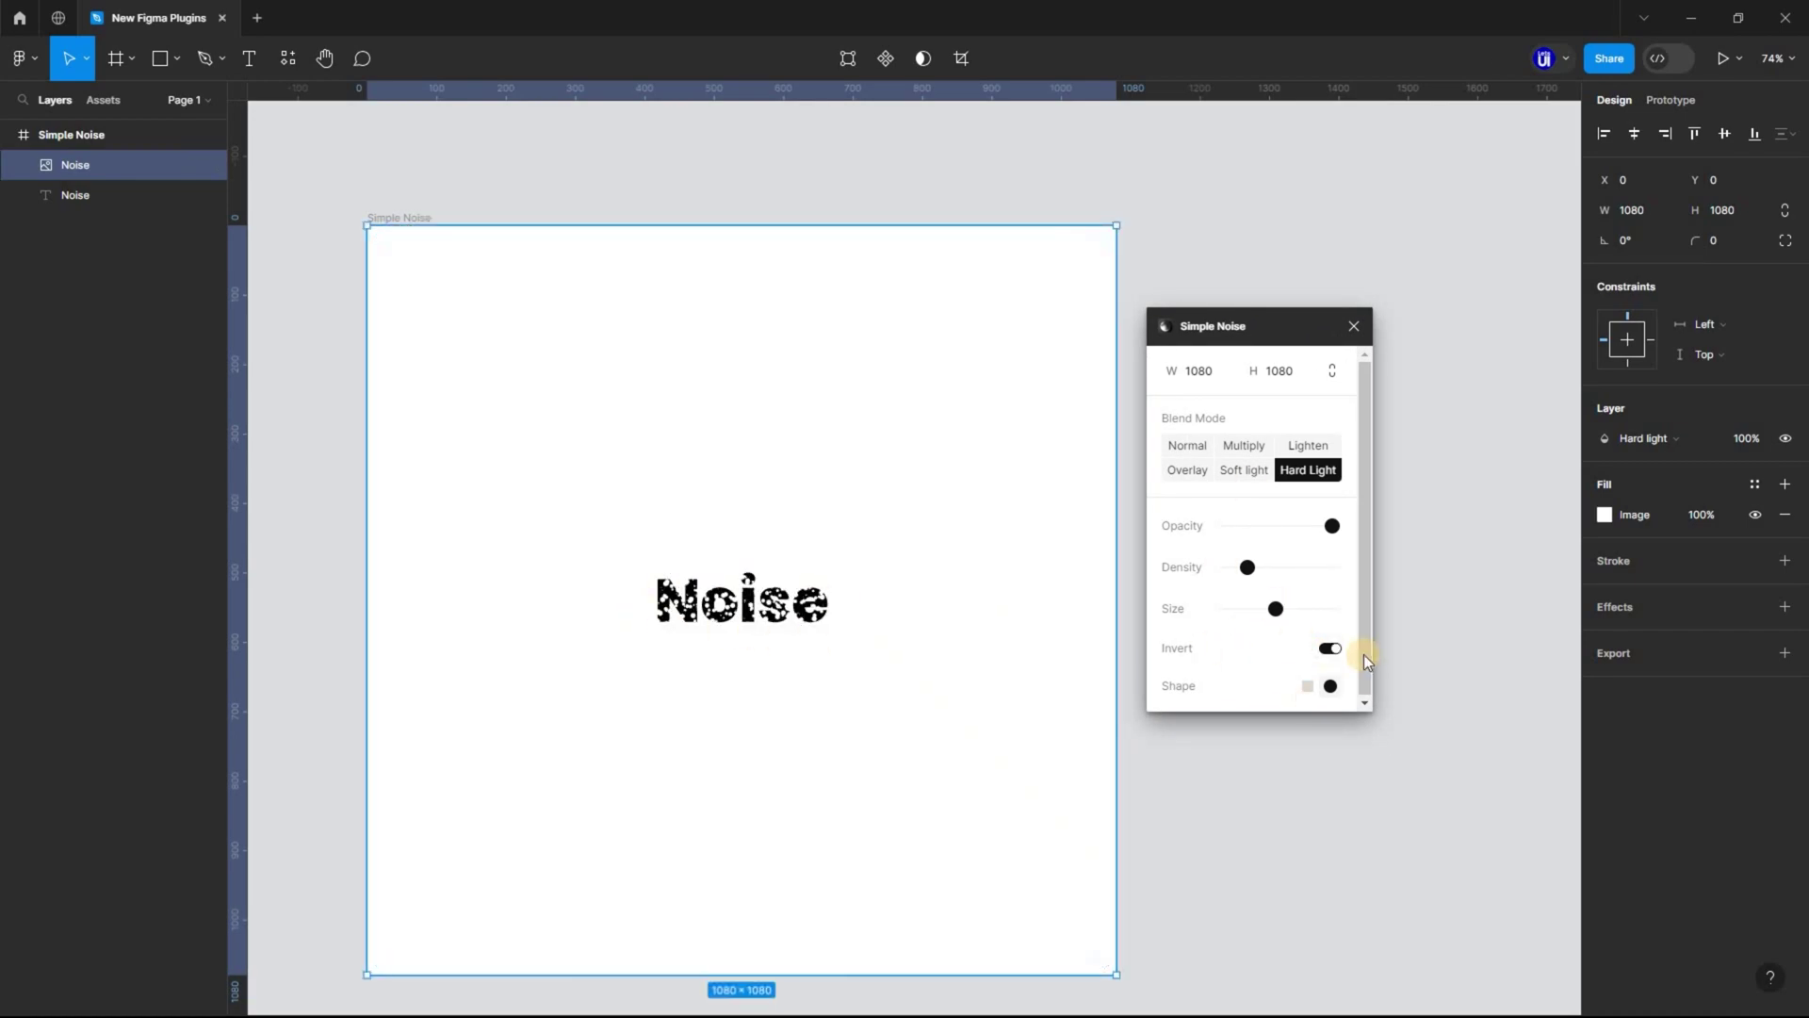
left_click(1328, 649)
left_click_drag(1331, 525, 1226, 567)
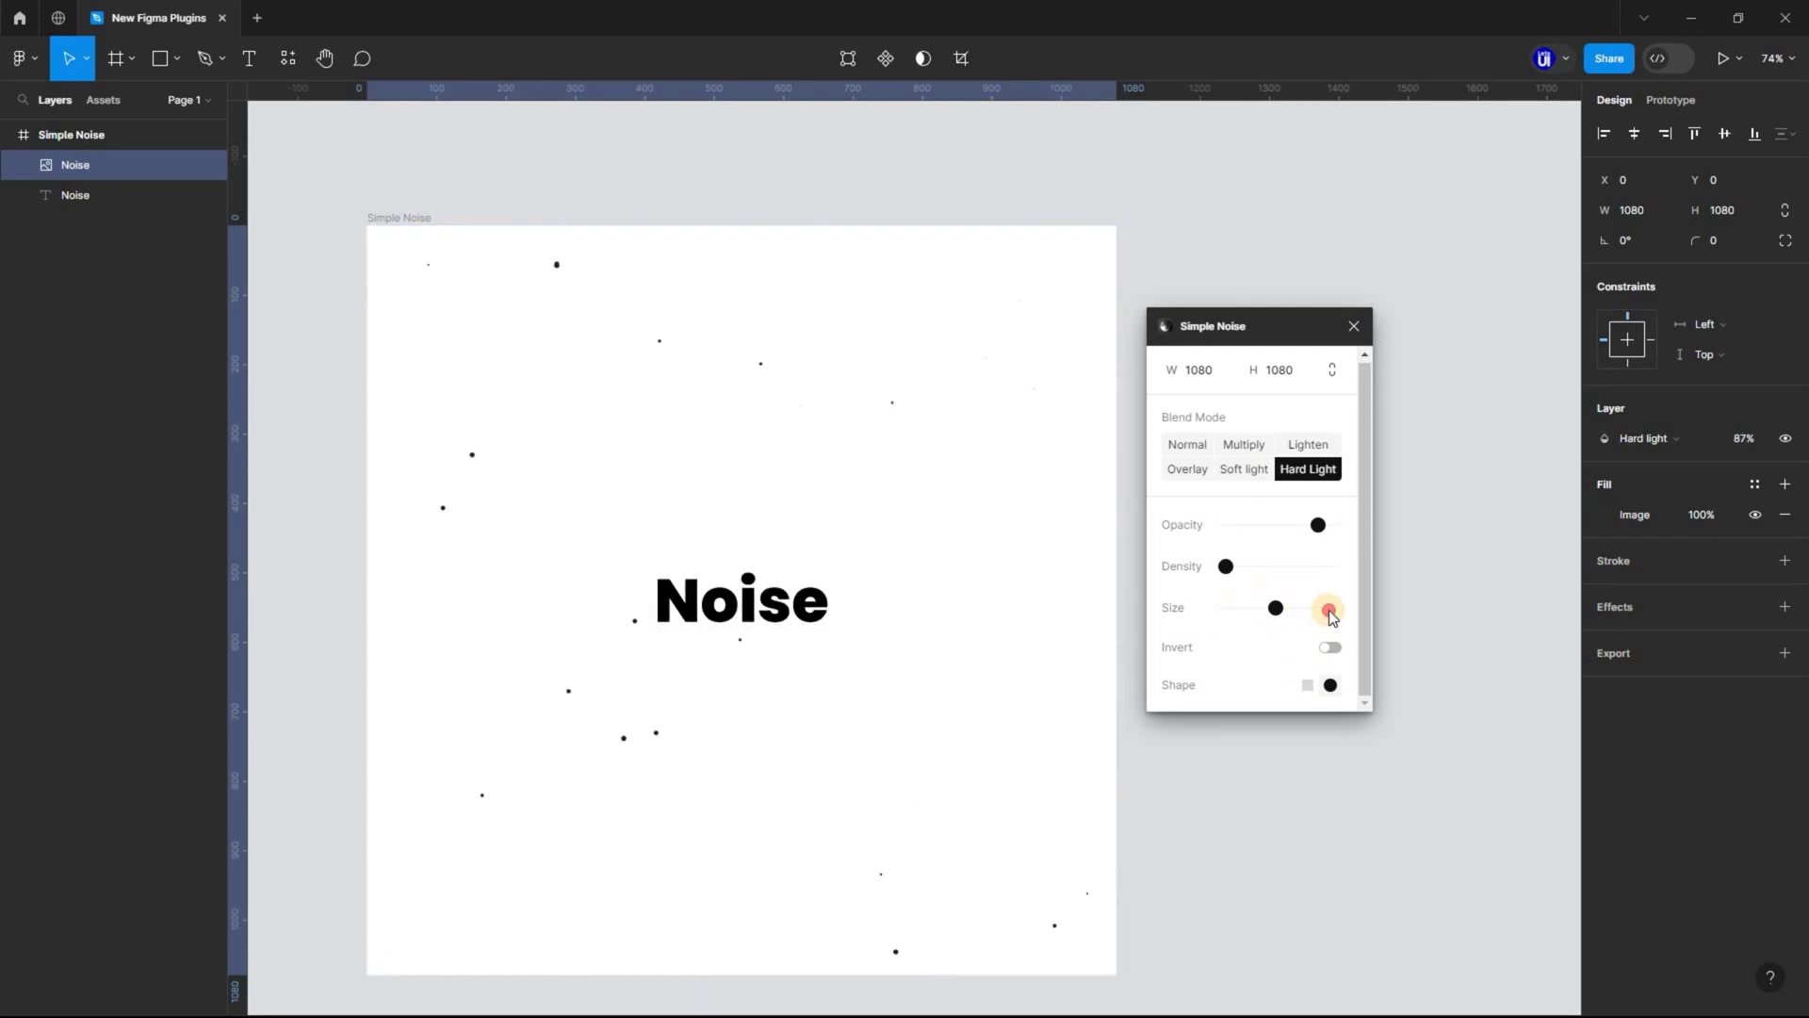
left_click_drag(1329, 610, 1257, 607)
left_click_drag(1226, 567, 1268, 567)
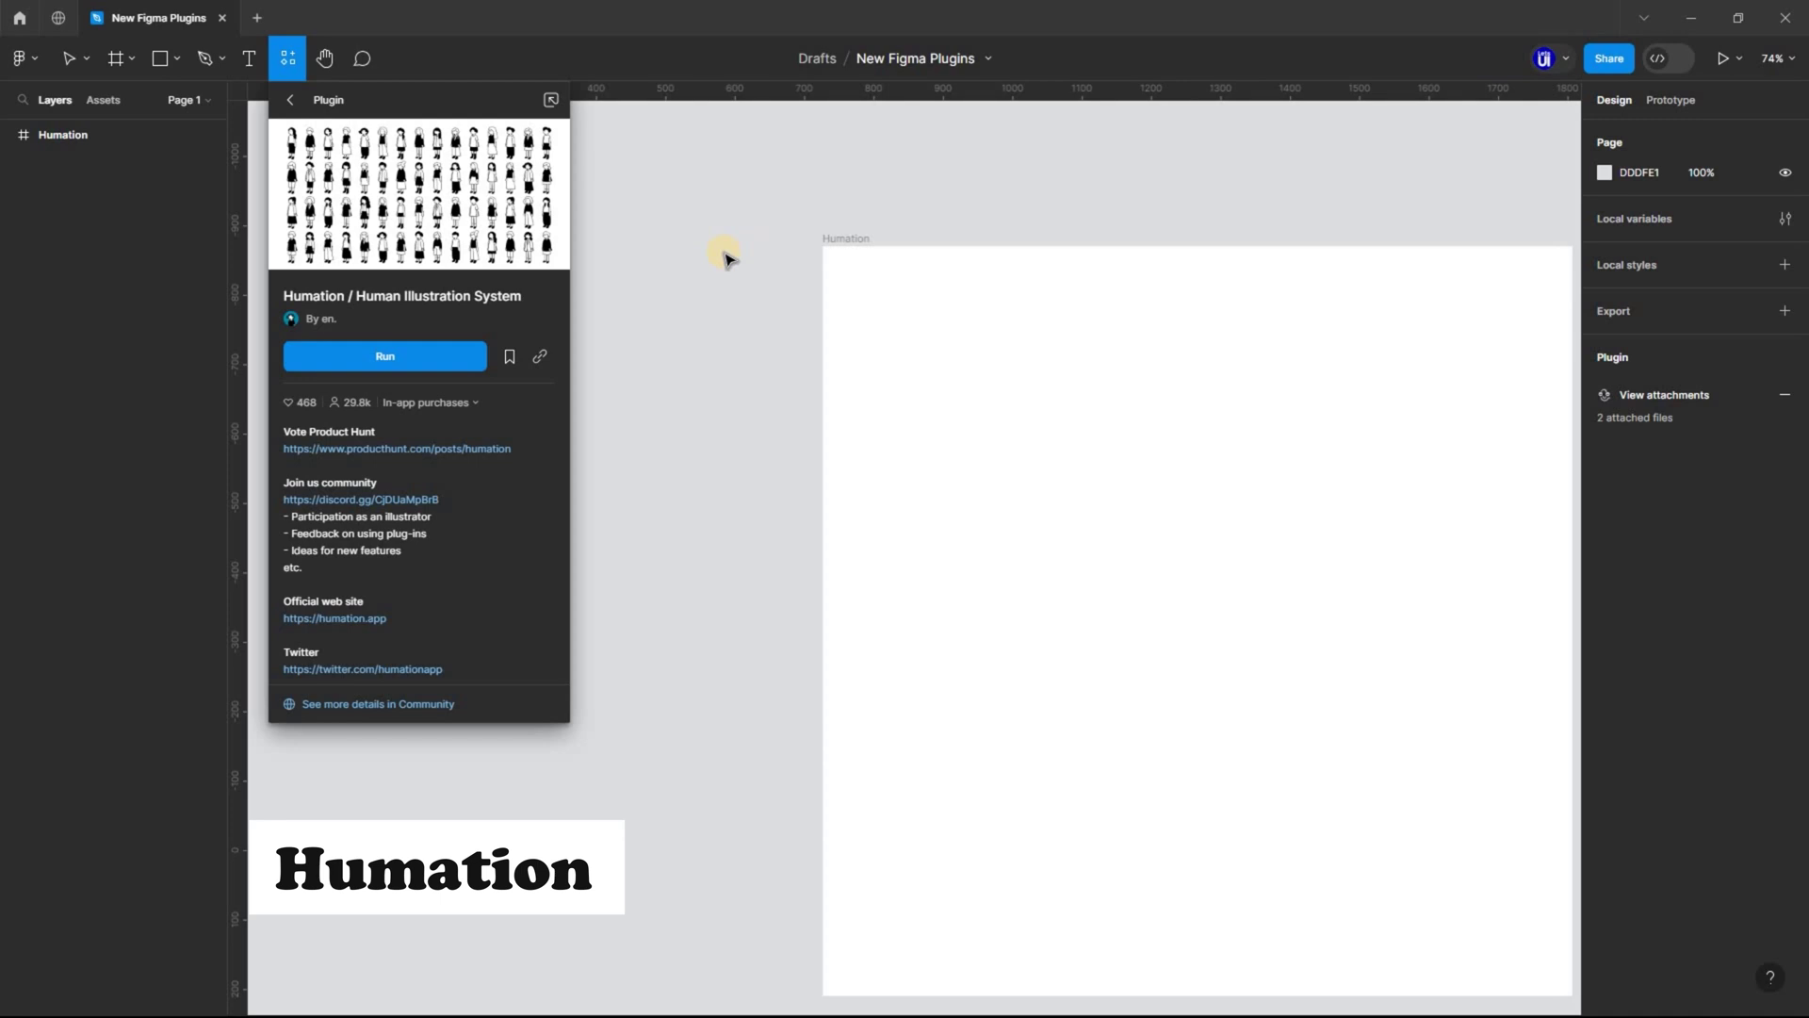
Step: Run Humation, browse the Humation Origin part categories, and give the character the long wavy-haired head
left_click(385, 356)
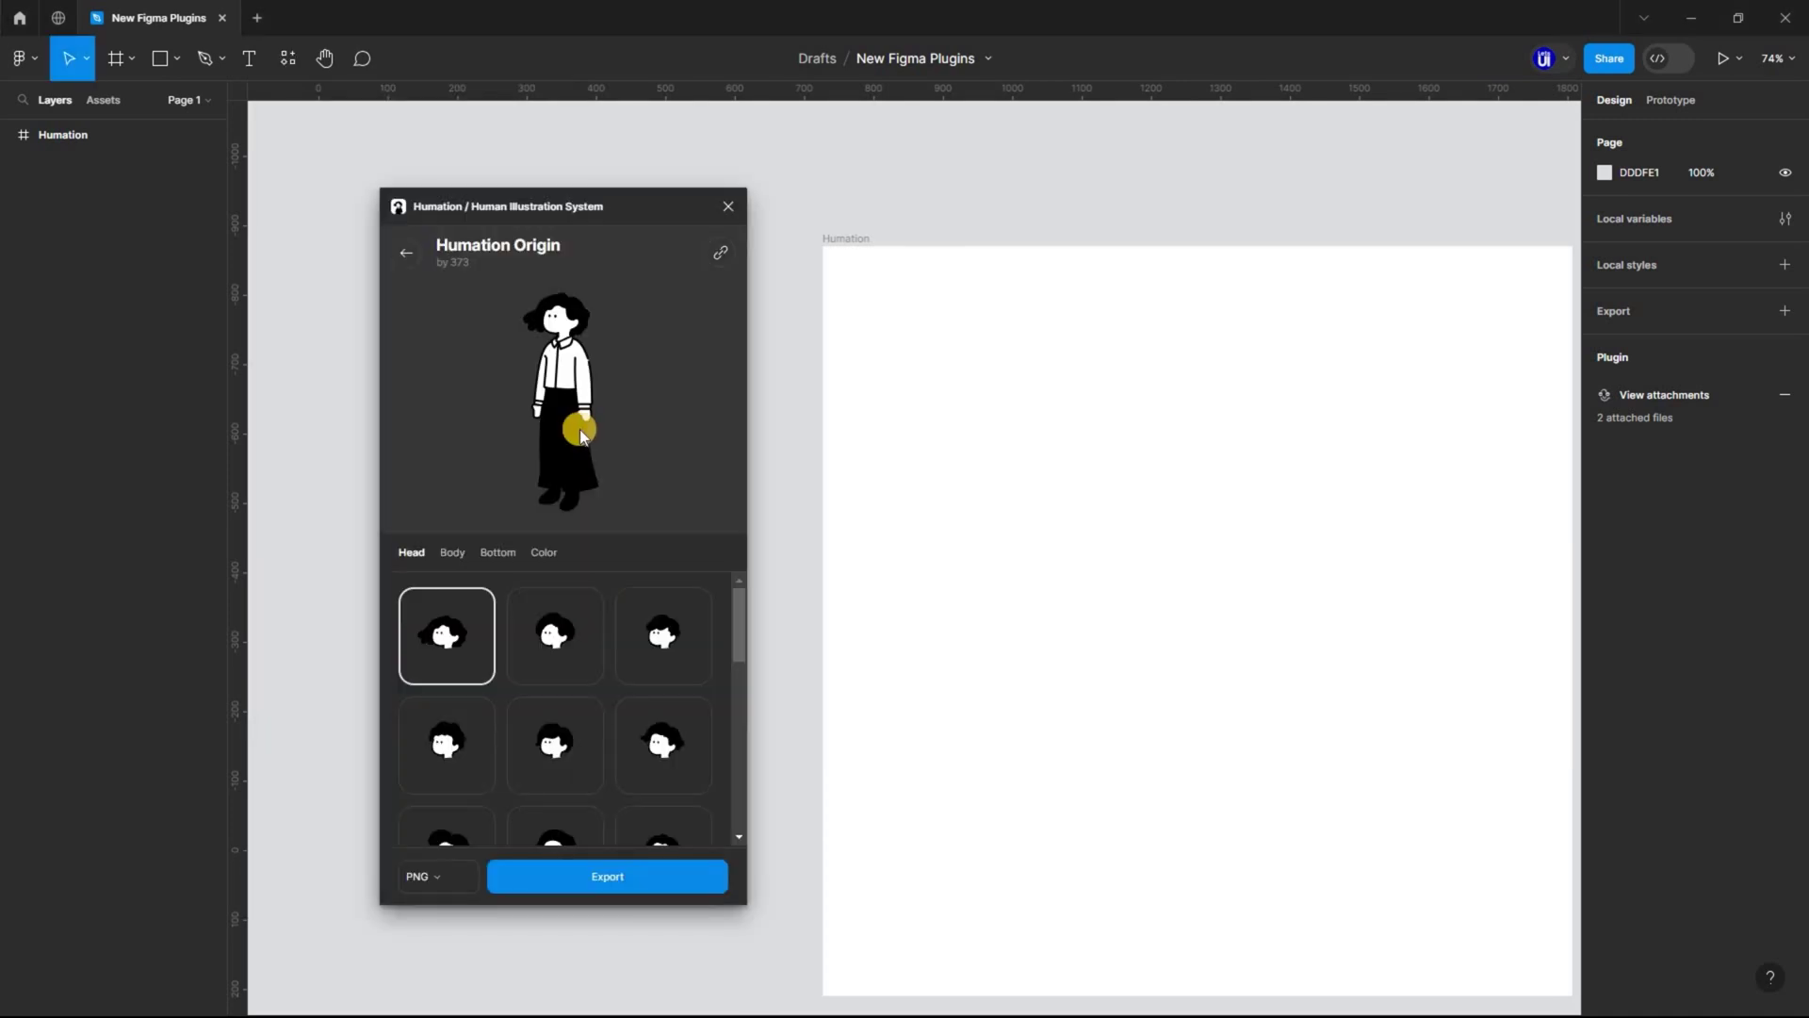
left_click(453, 552)
left_click(497, 552)
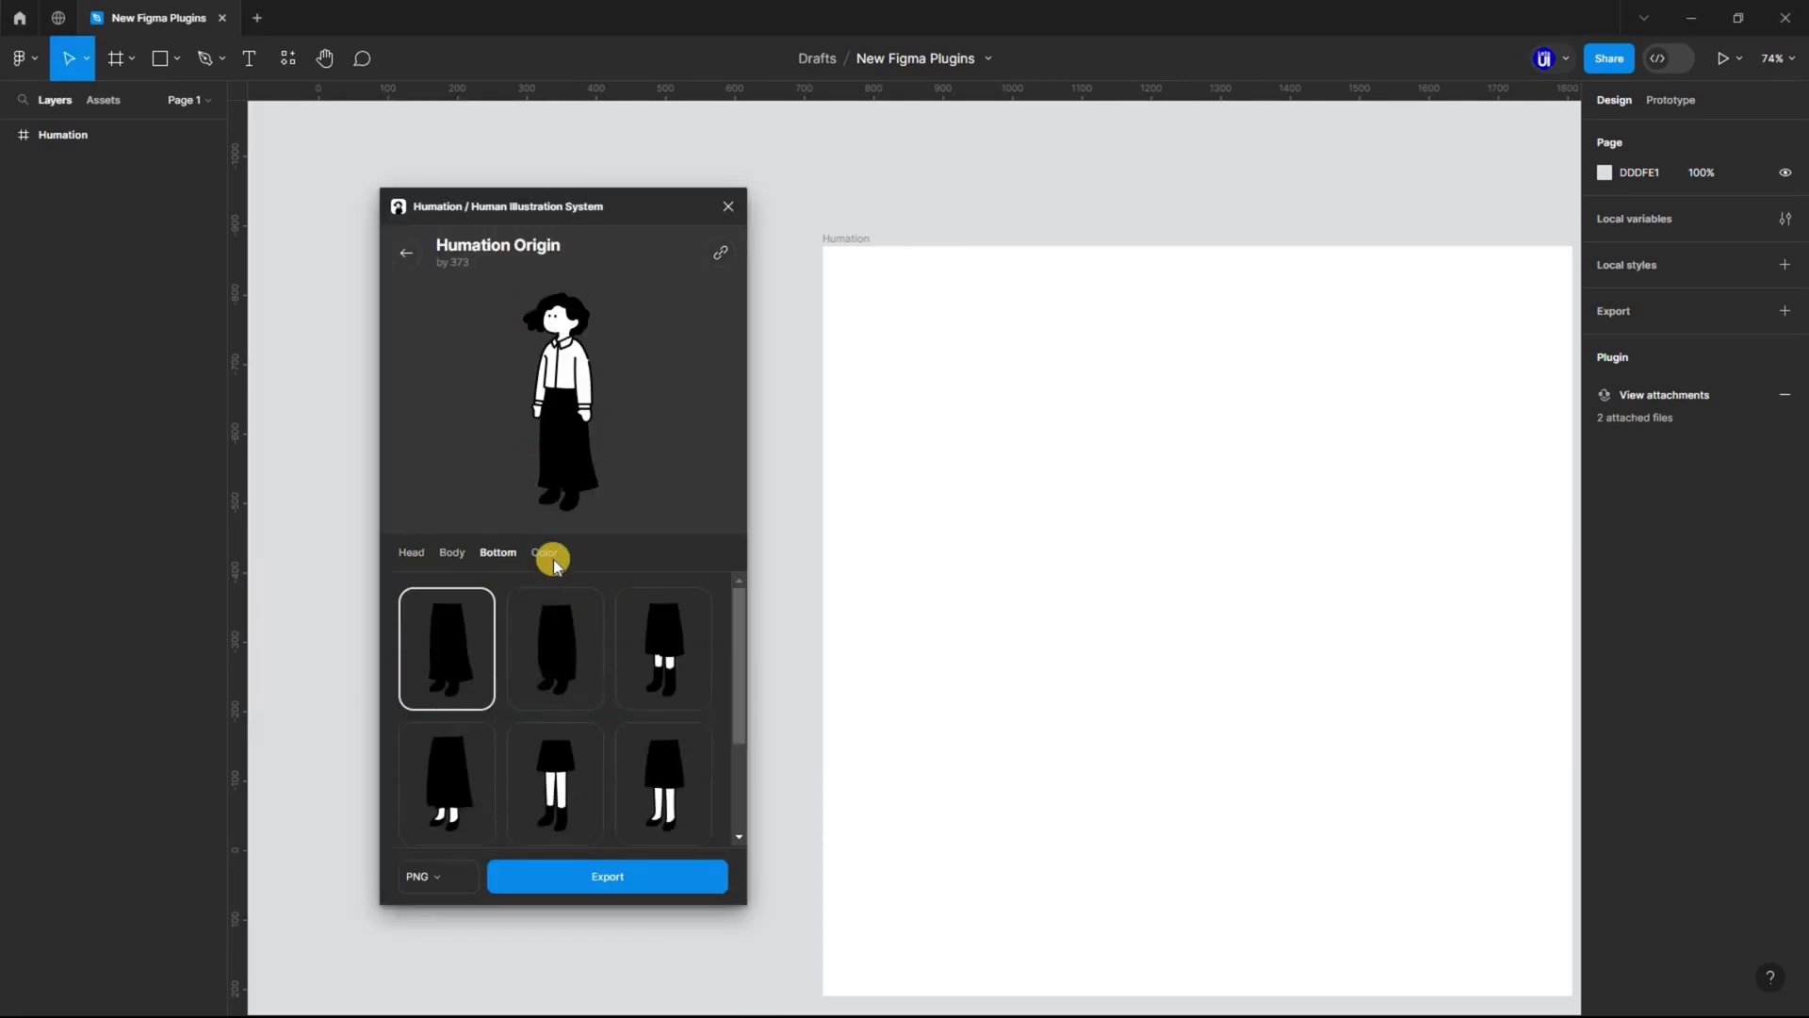
left_click(544, 552)
left_click(414, 552)
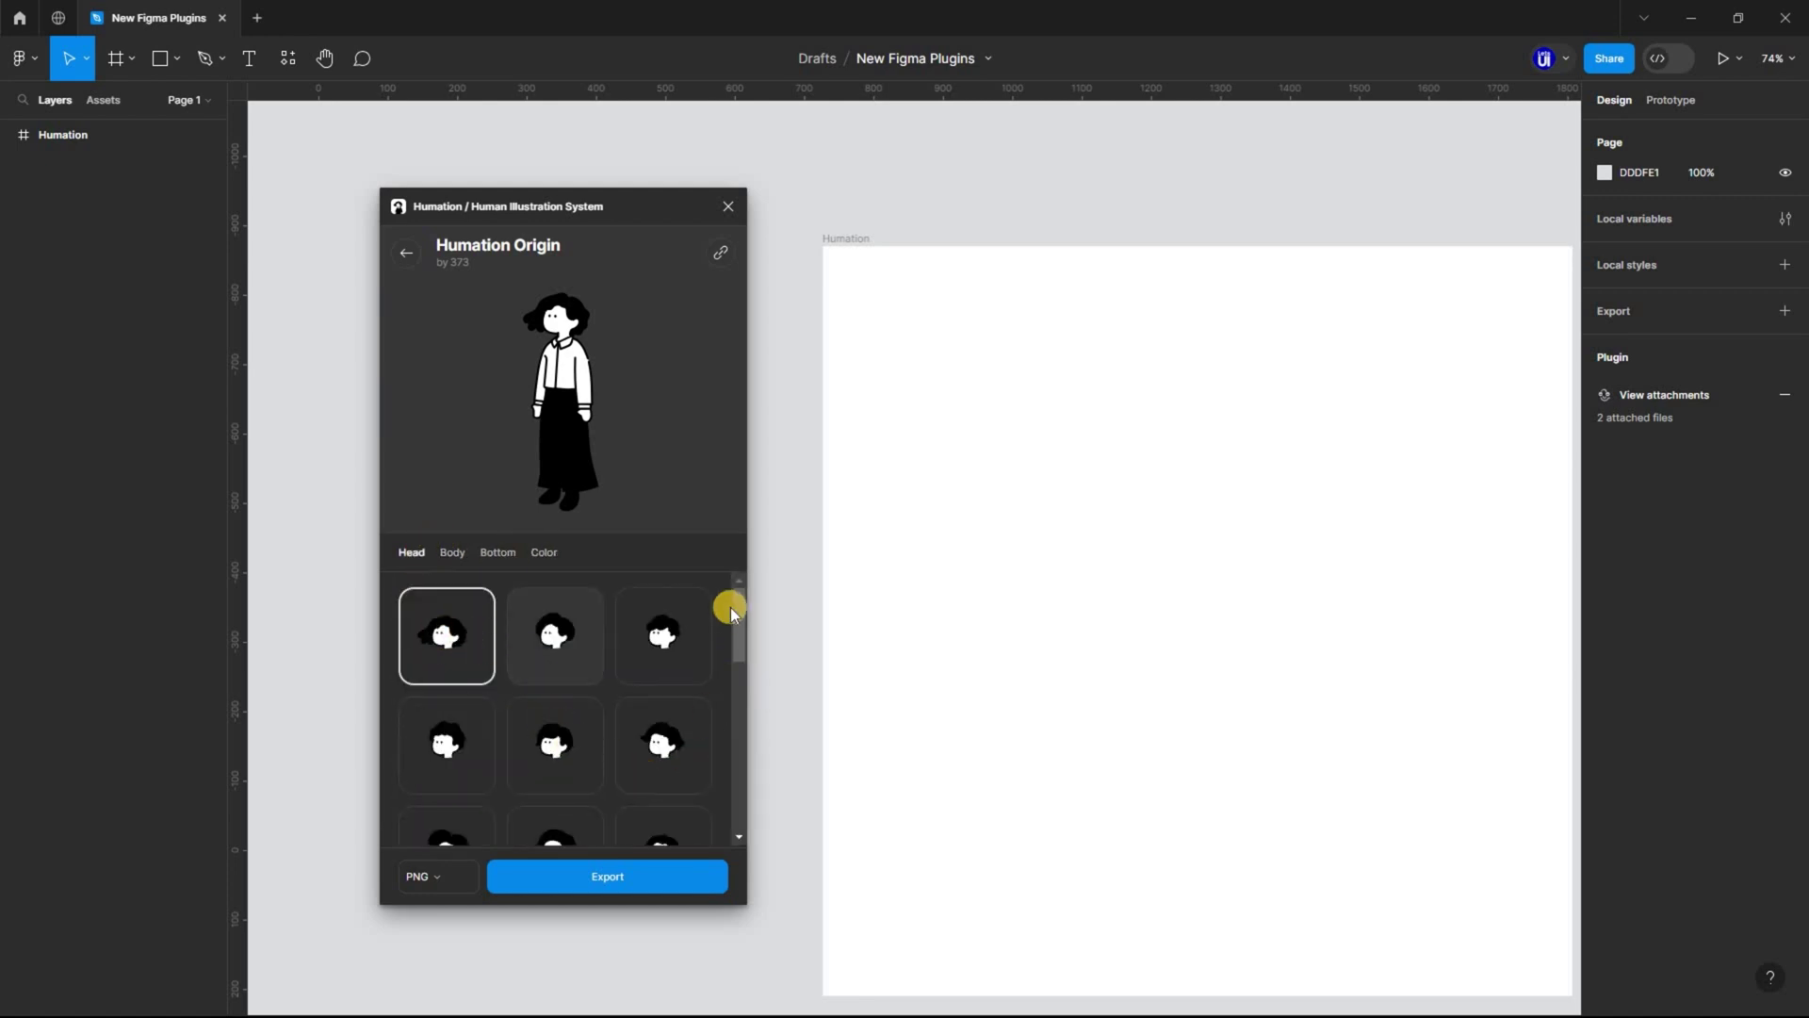
scroll(739, 755, "down", 5)
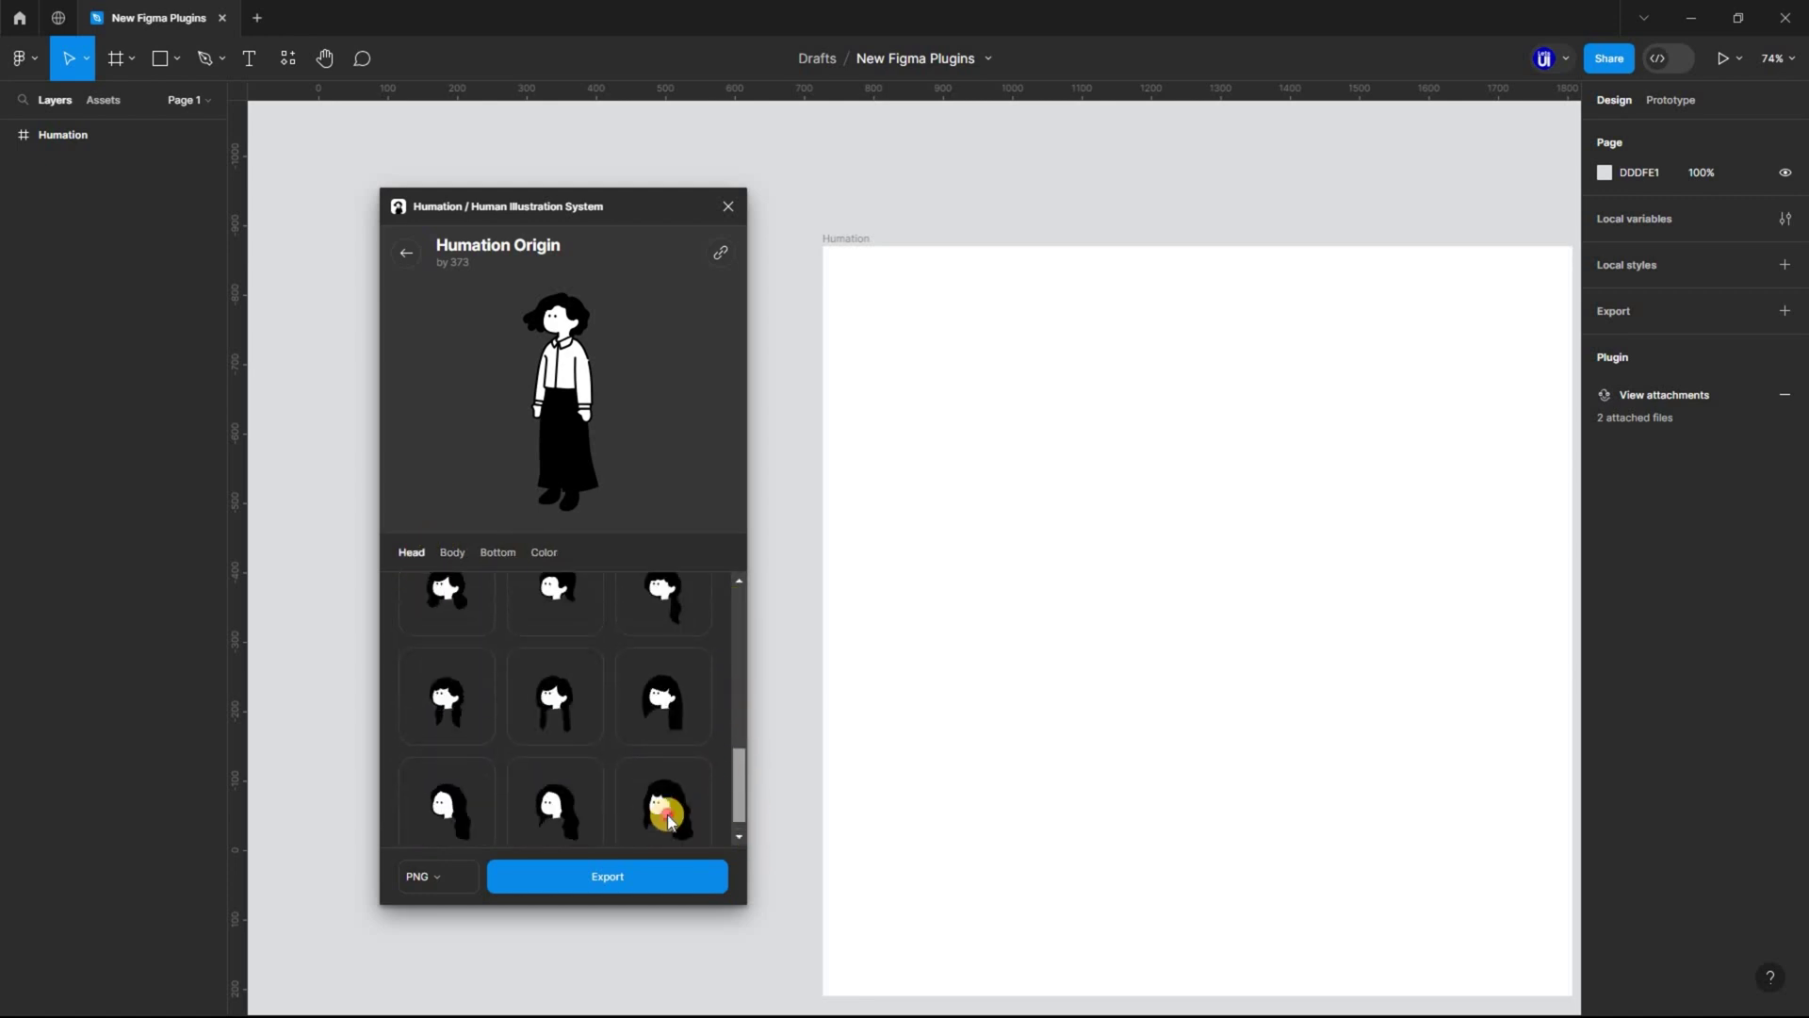
left_click(660, 801)
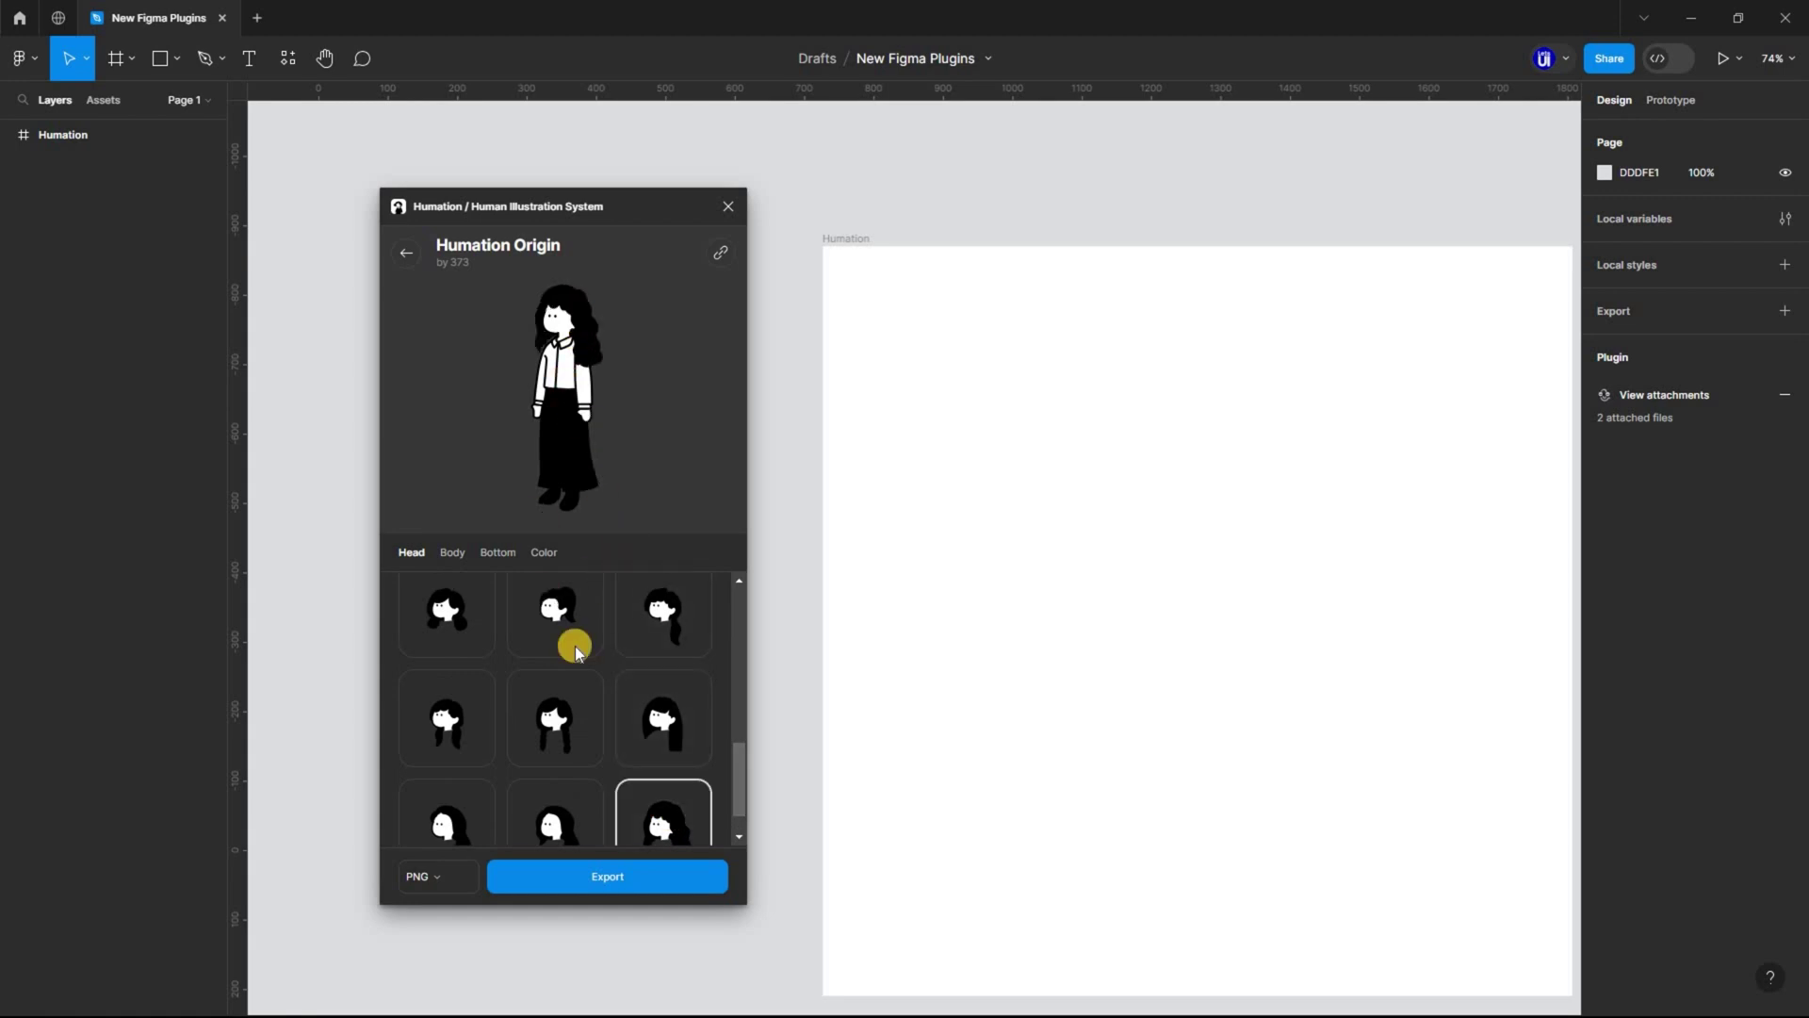
left_click_drag(735, 756, 739, 596)
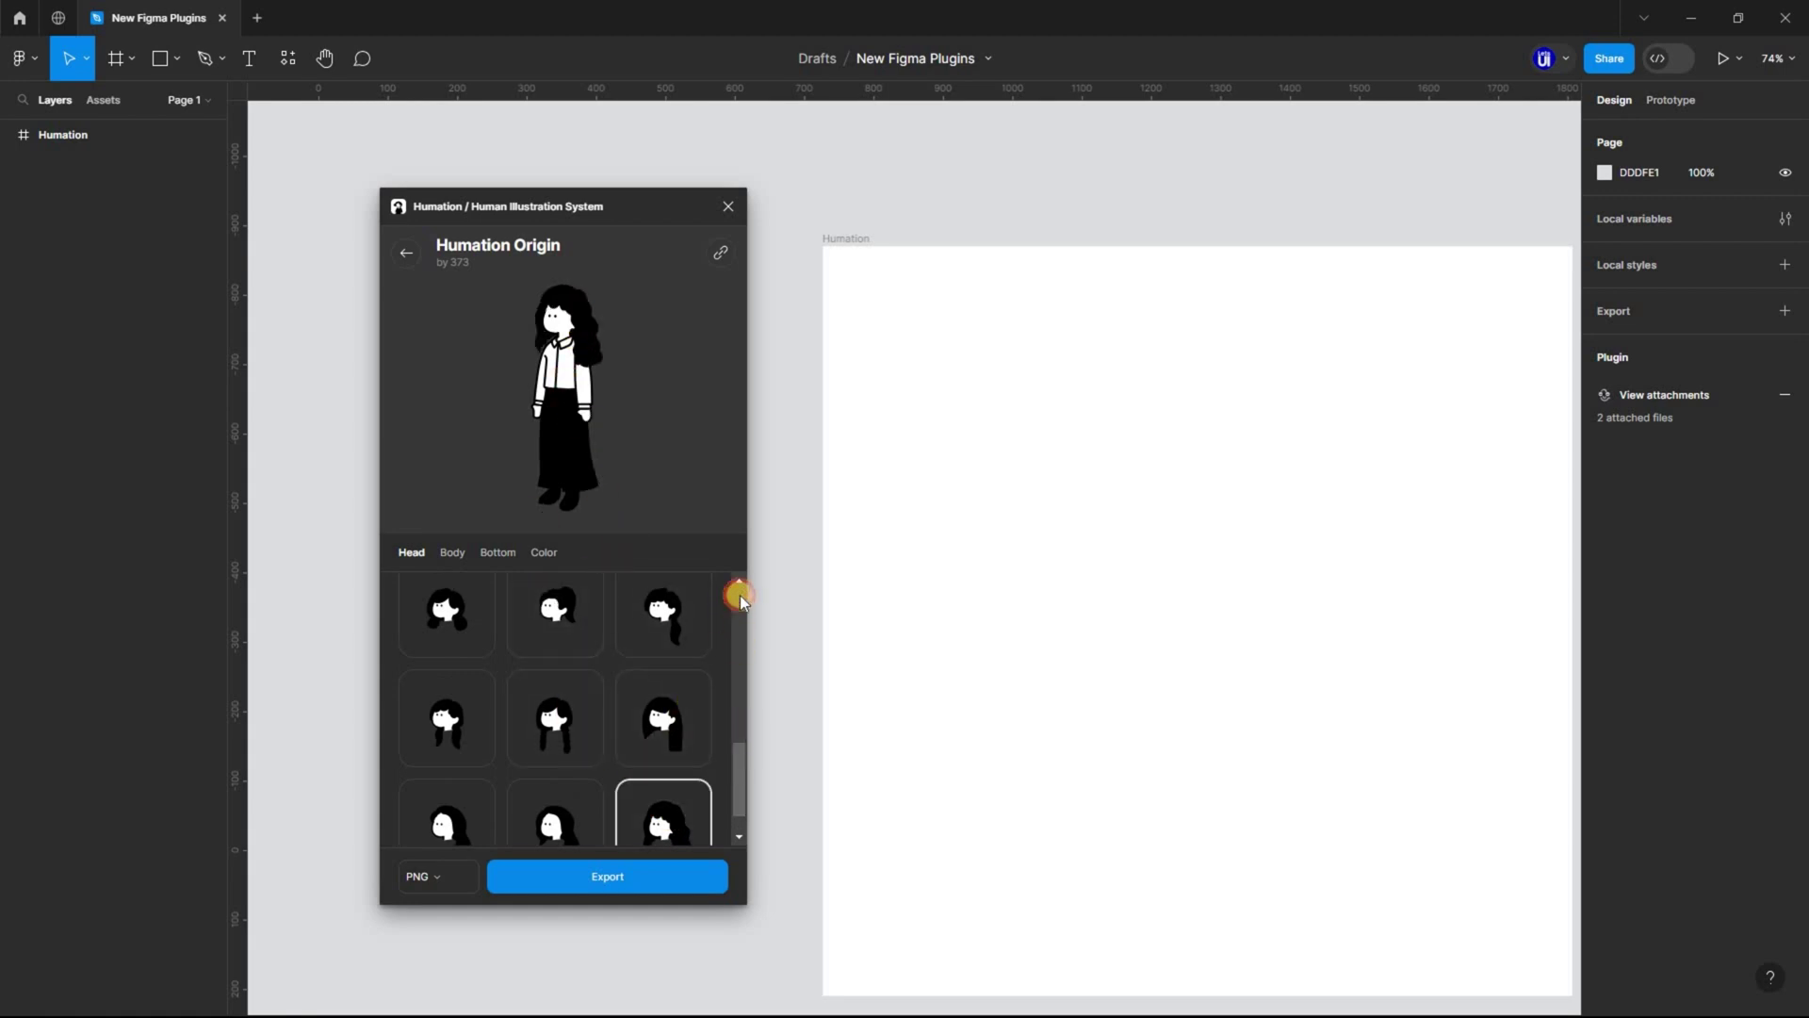
Step: Set the character's stroke color to F2D4D4 and skin color to 5C4242
left_click(543, 552)
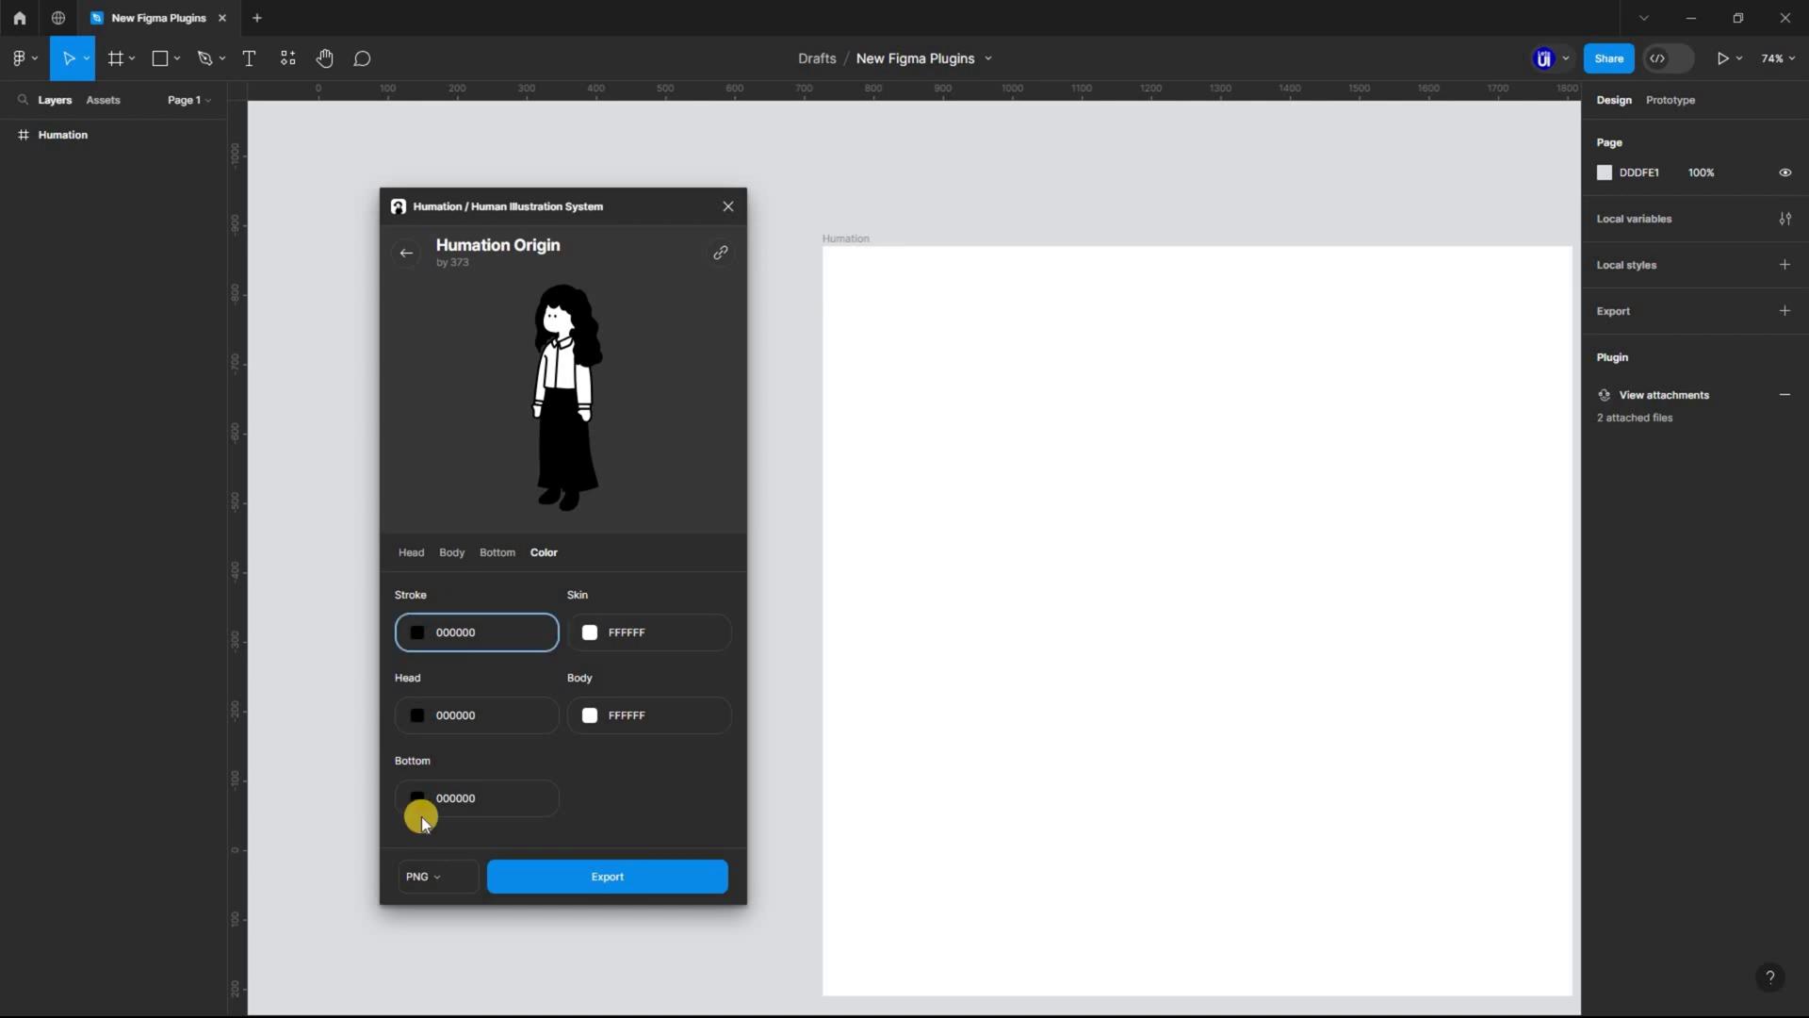
left_click(417, 632)
left_click(467, 644)
left_click(589, 632)
left_click(604, 751)
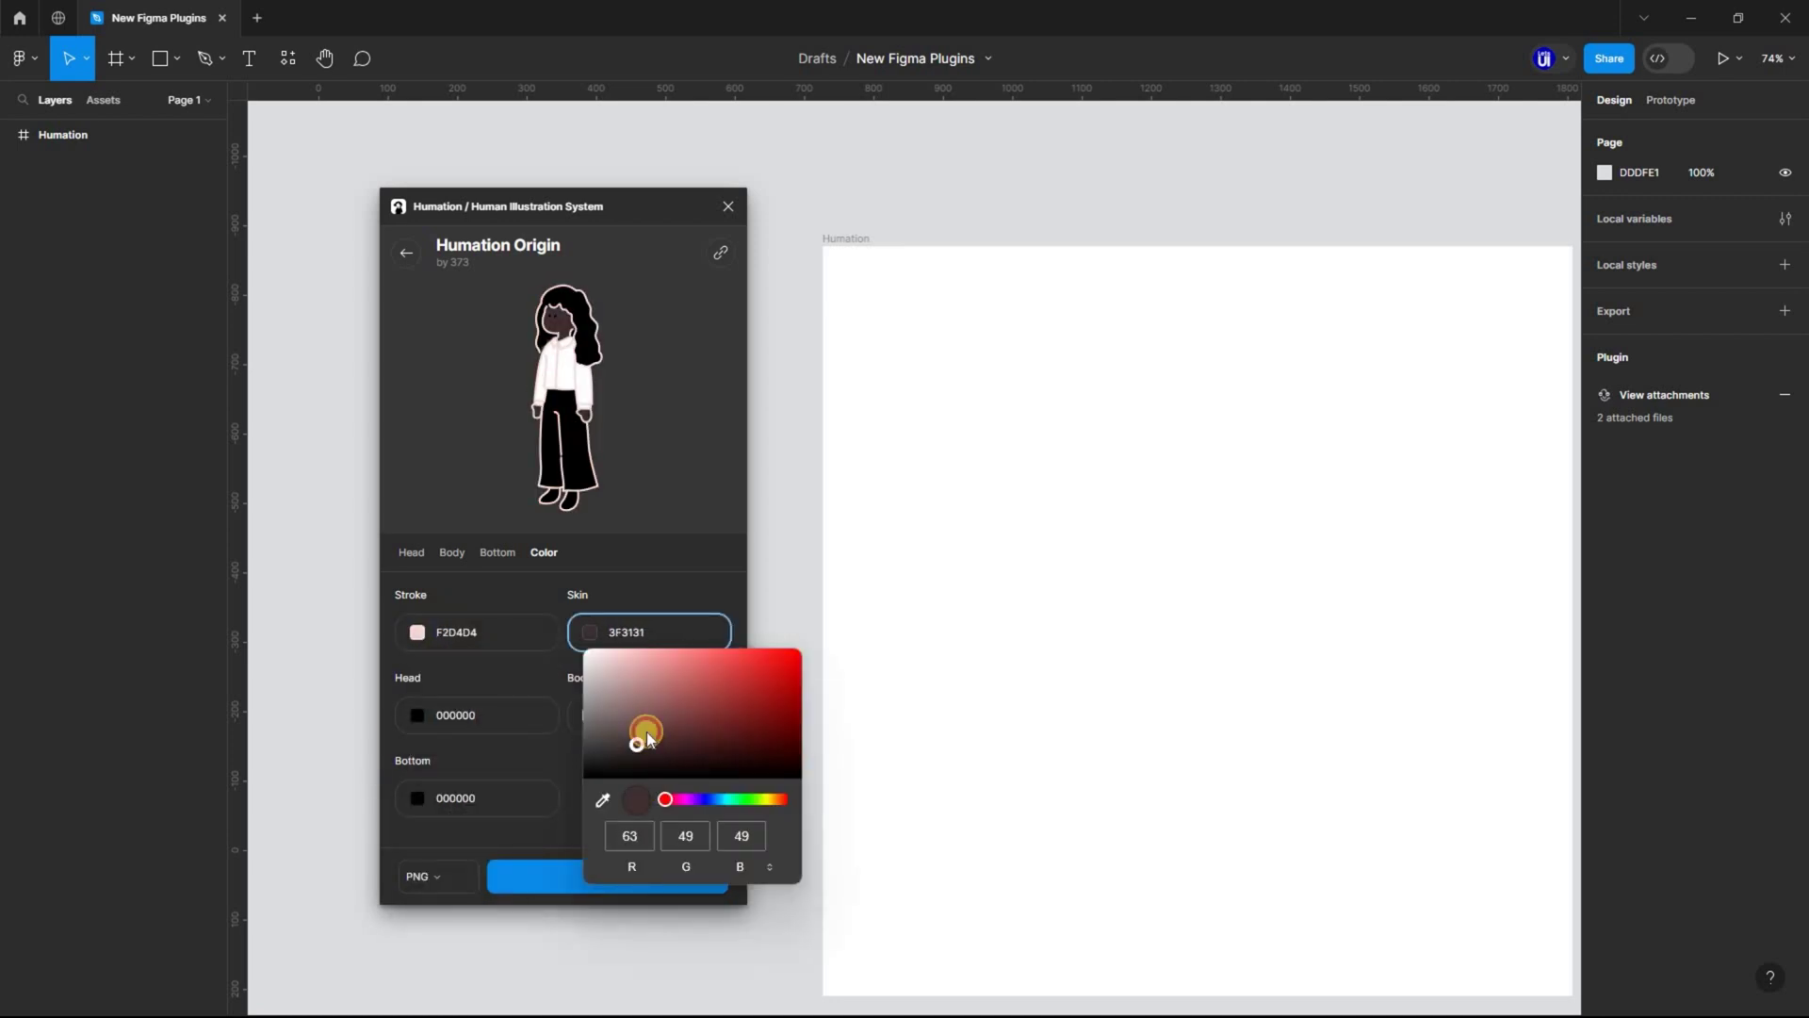
left_click(646, 731)
Step: Color the character's head 9D3F3F, body 120C0C and bottom 786868
left_click(417, 715)
left_click(529, 822)
left_click(590, 715)
left_click(650, 850)
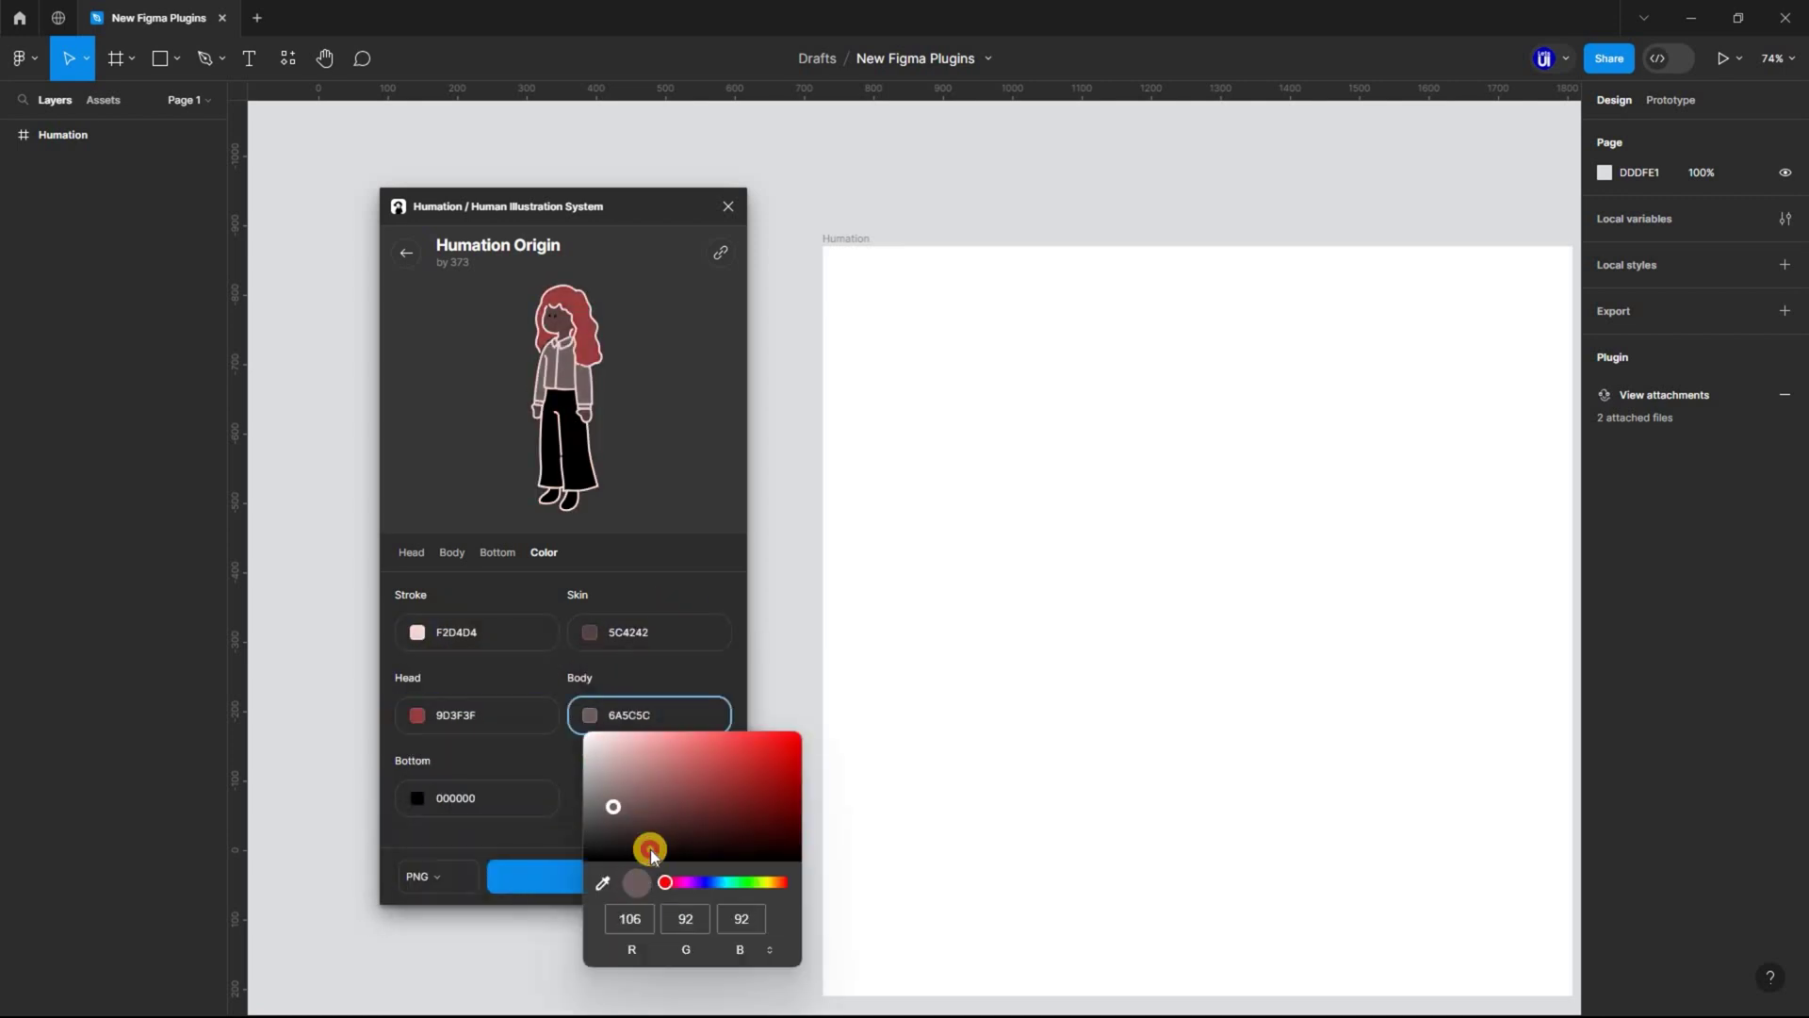
left_click(465, 767)
left_click(438, 607)
Step: Check the export format options and export the colored character onto the canvas
left_click(463, 877)
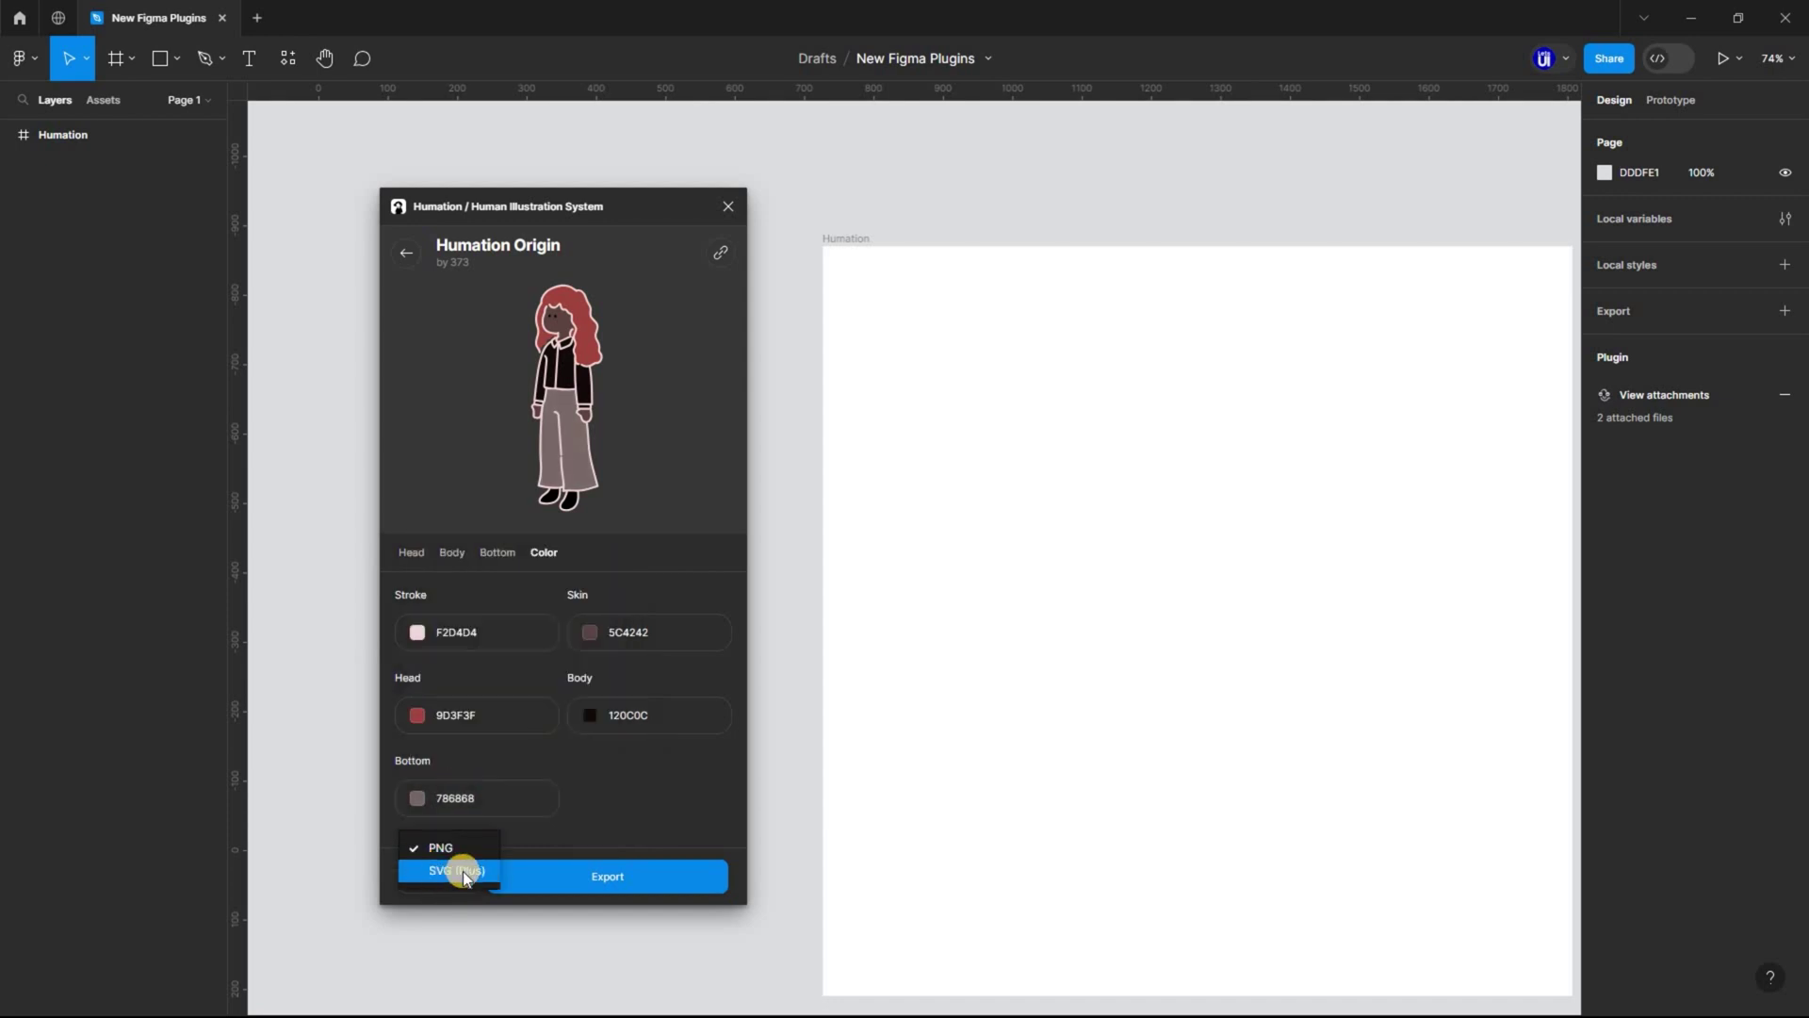
left_click(462, 871)
left_click(615, 875)
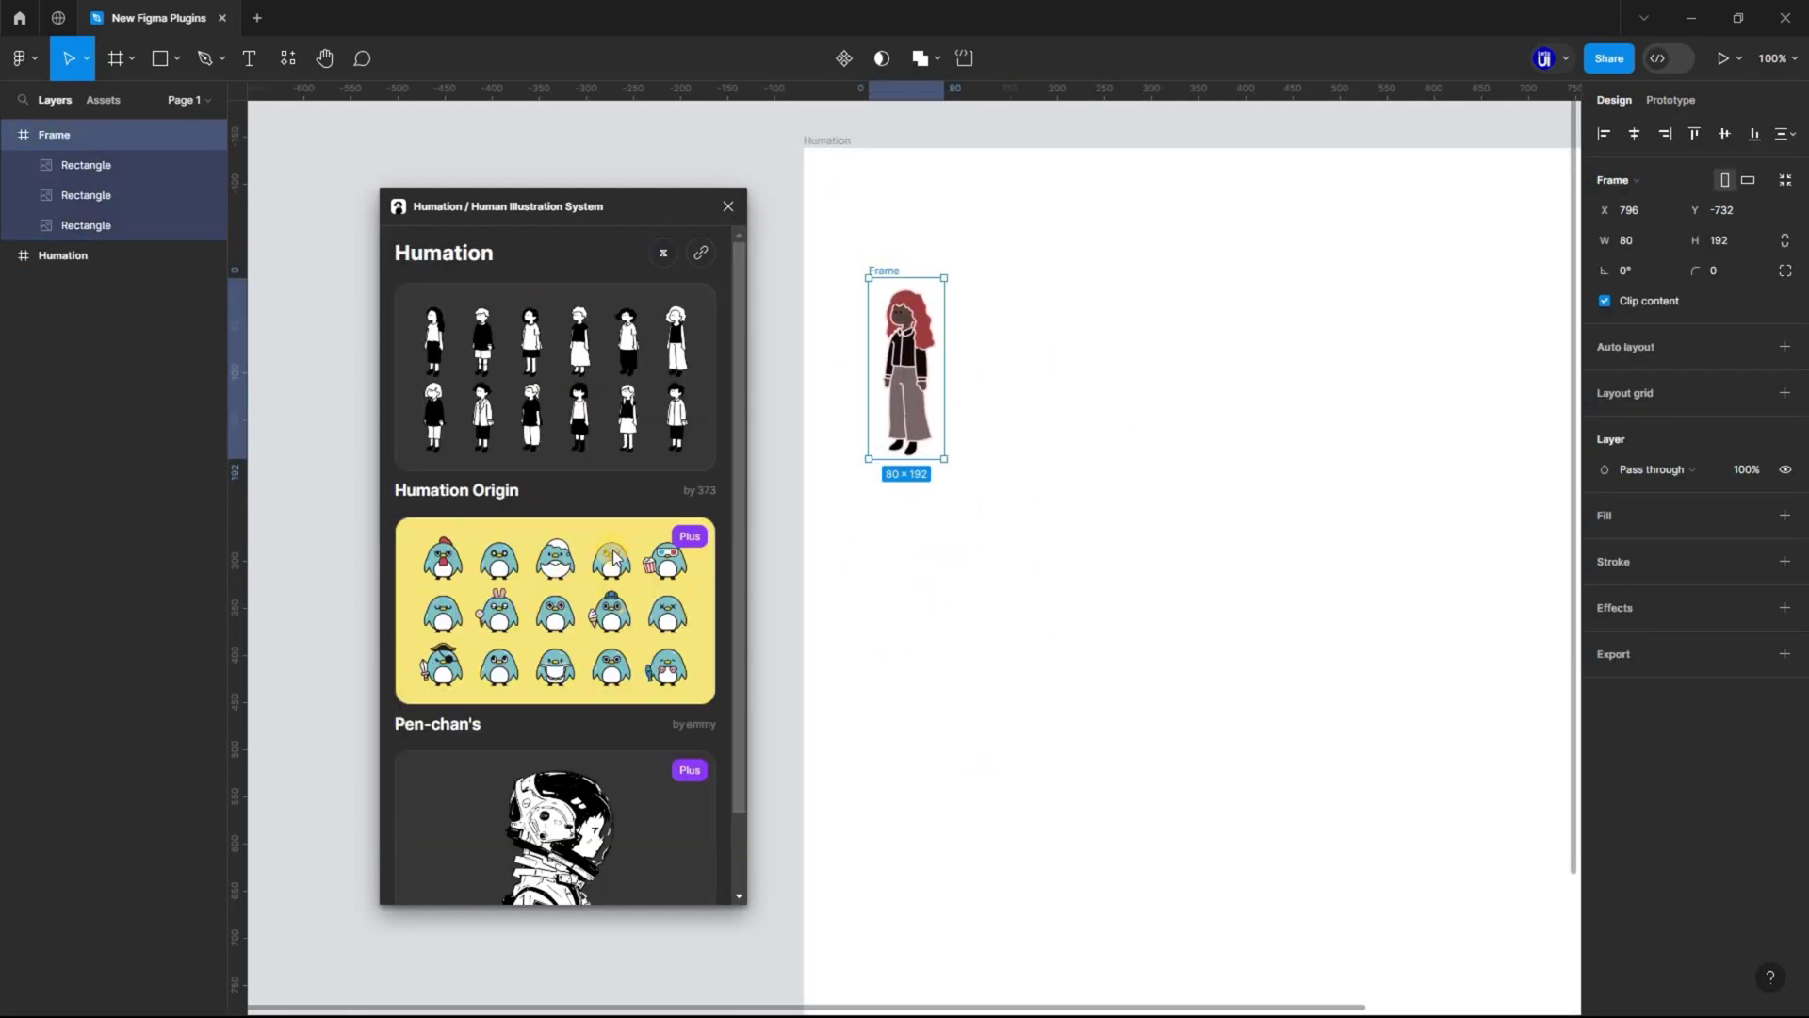
Step: Open Humation's Pen-chan's set, try some of its character parts, and return to the set overview
left_click(612, 556)
scroll(565, 716, "down", 3)
left_click(566, 779)
left_click(537, 553)
left_click(667, 784)
left_click(405, 252)
Step: Open Humation's space-helmet character set and try several of its head and body options
scroll(603, 731, "down", 3)
left_click(575, 725)
left_click(547, 650)
left_click(663, 636)
left_click(664, 744)
left_click(555, 745)
left_click(453, 552)
left_click(674, 884)
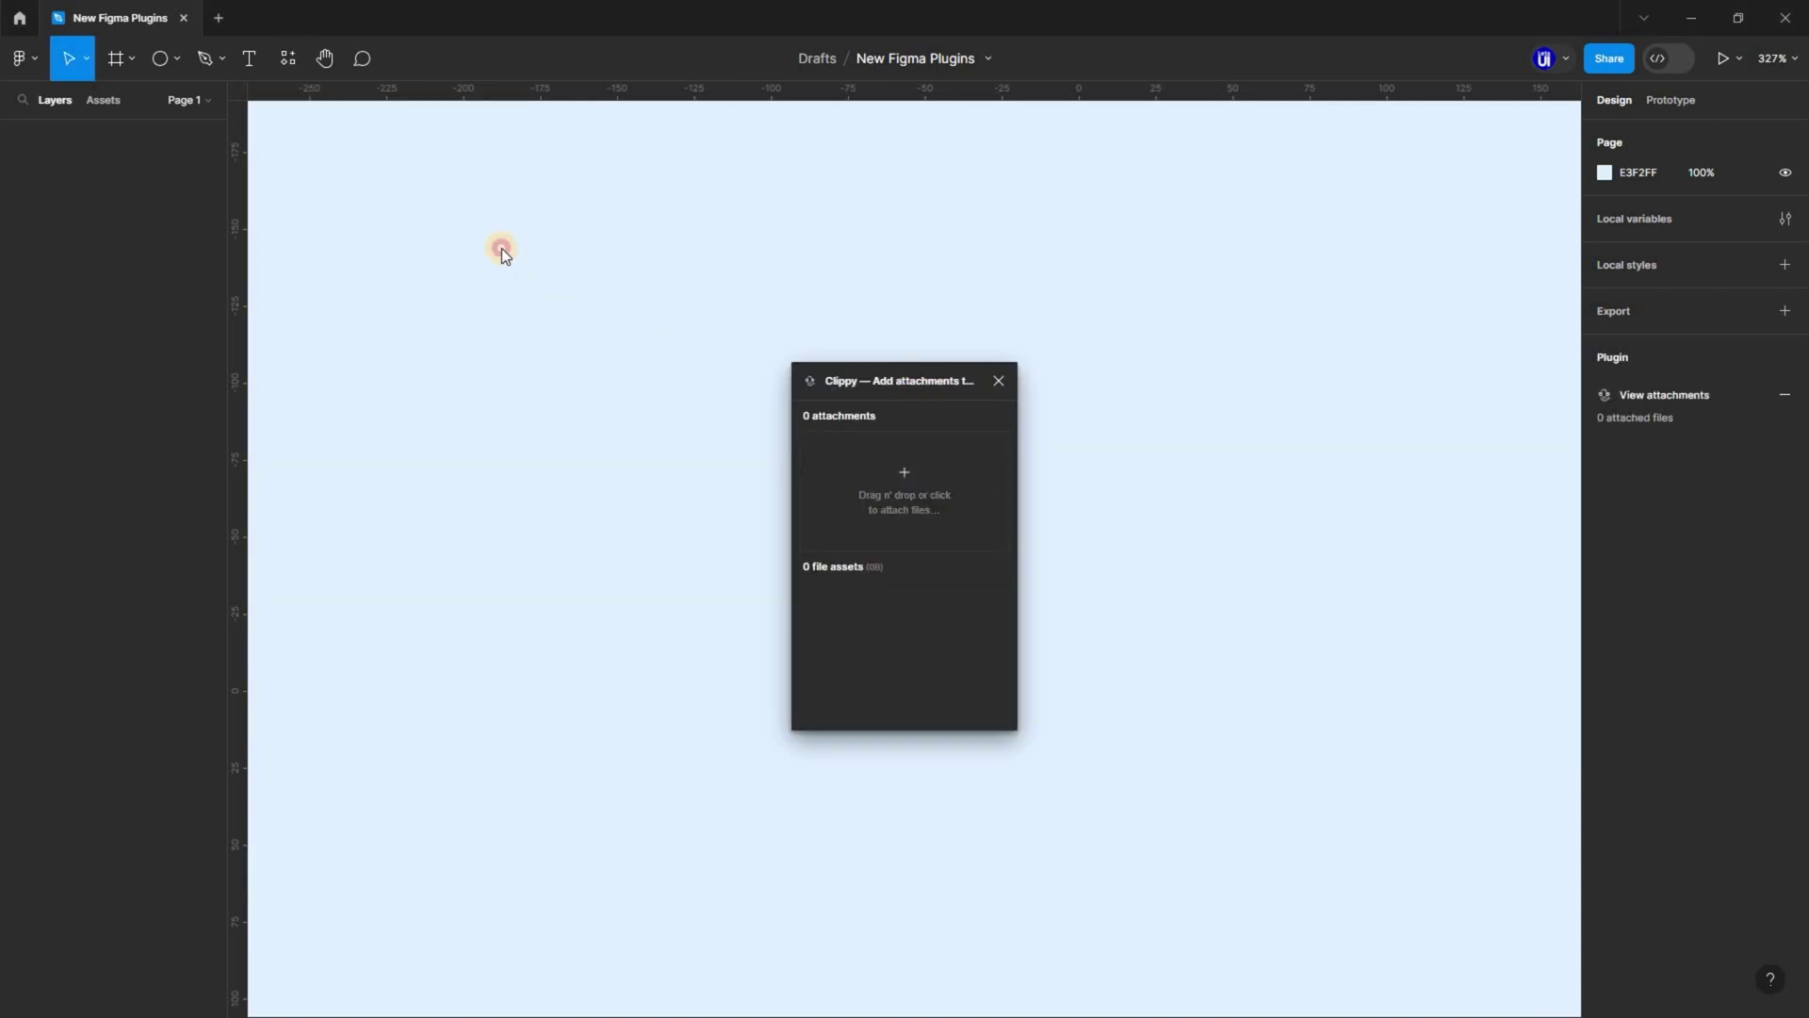
Step: Attach A.png, the CV PDF and screen.png to the Figma file with Clippy
left_click(485, 199)
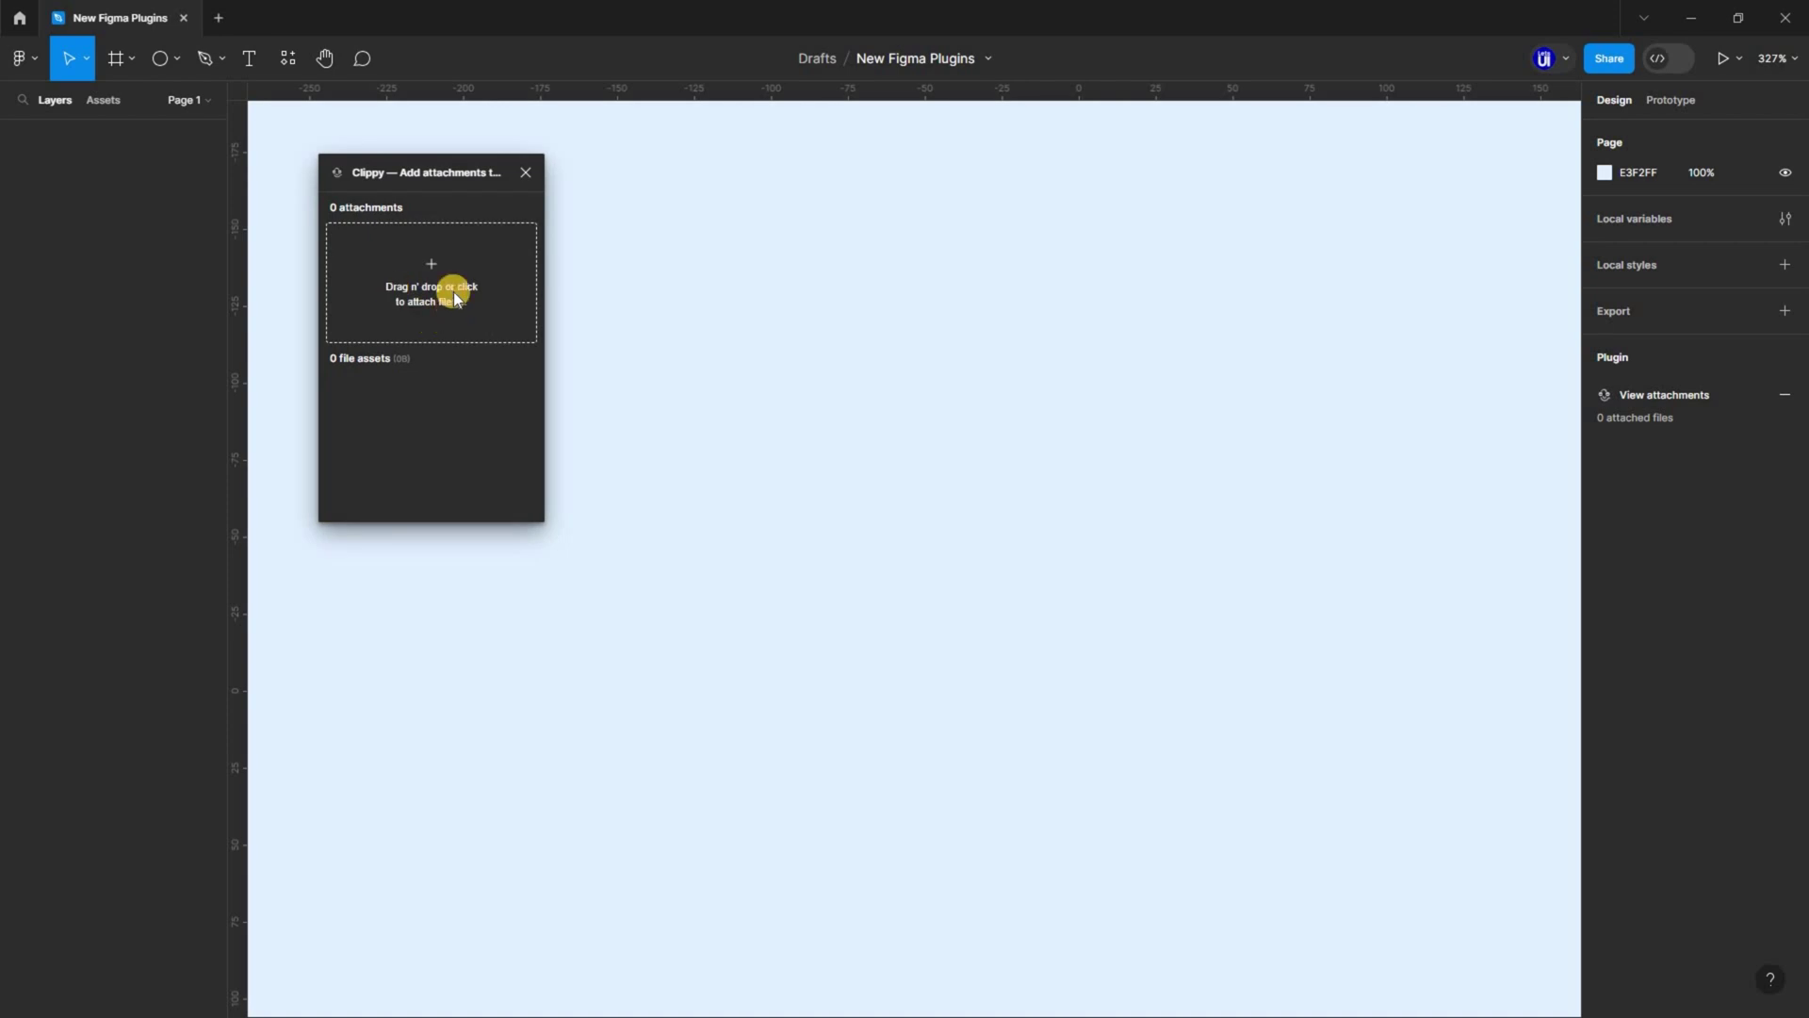
left_click(454, 296)
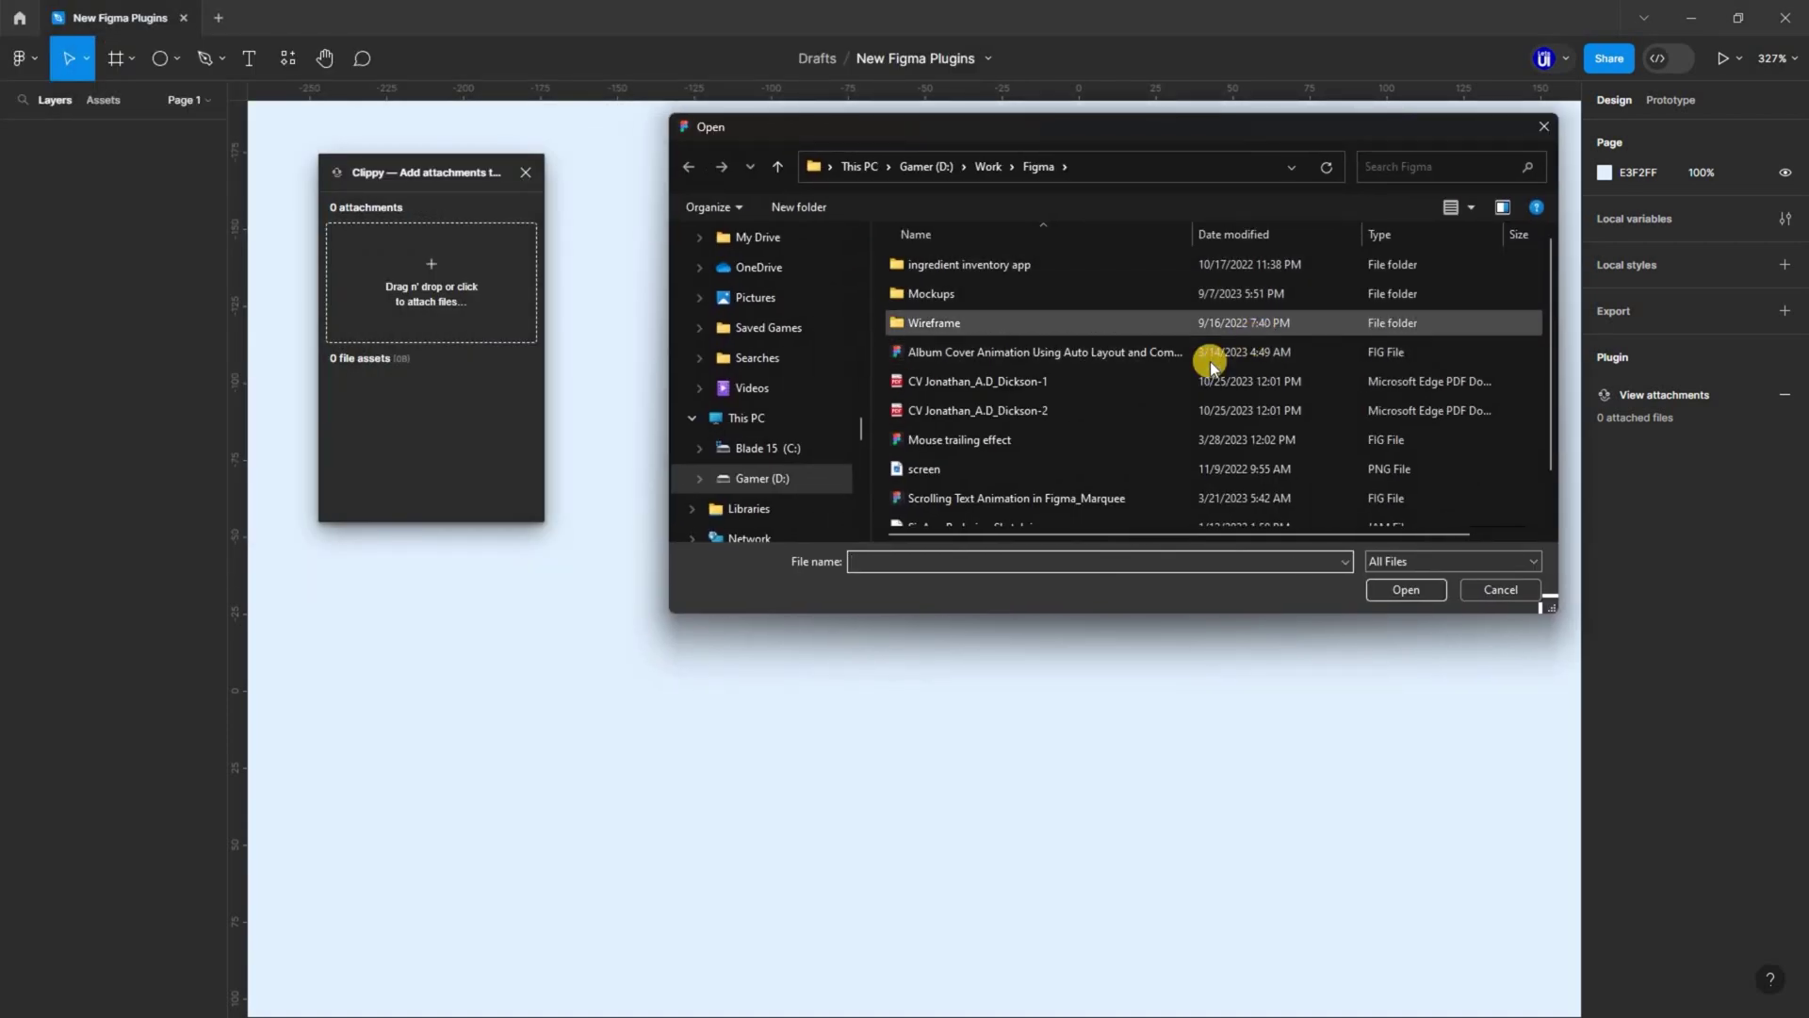
scroll(1083, 401, "down", 1)
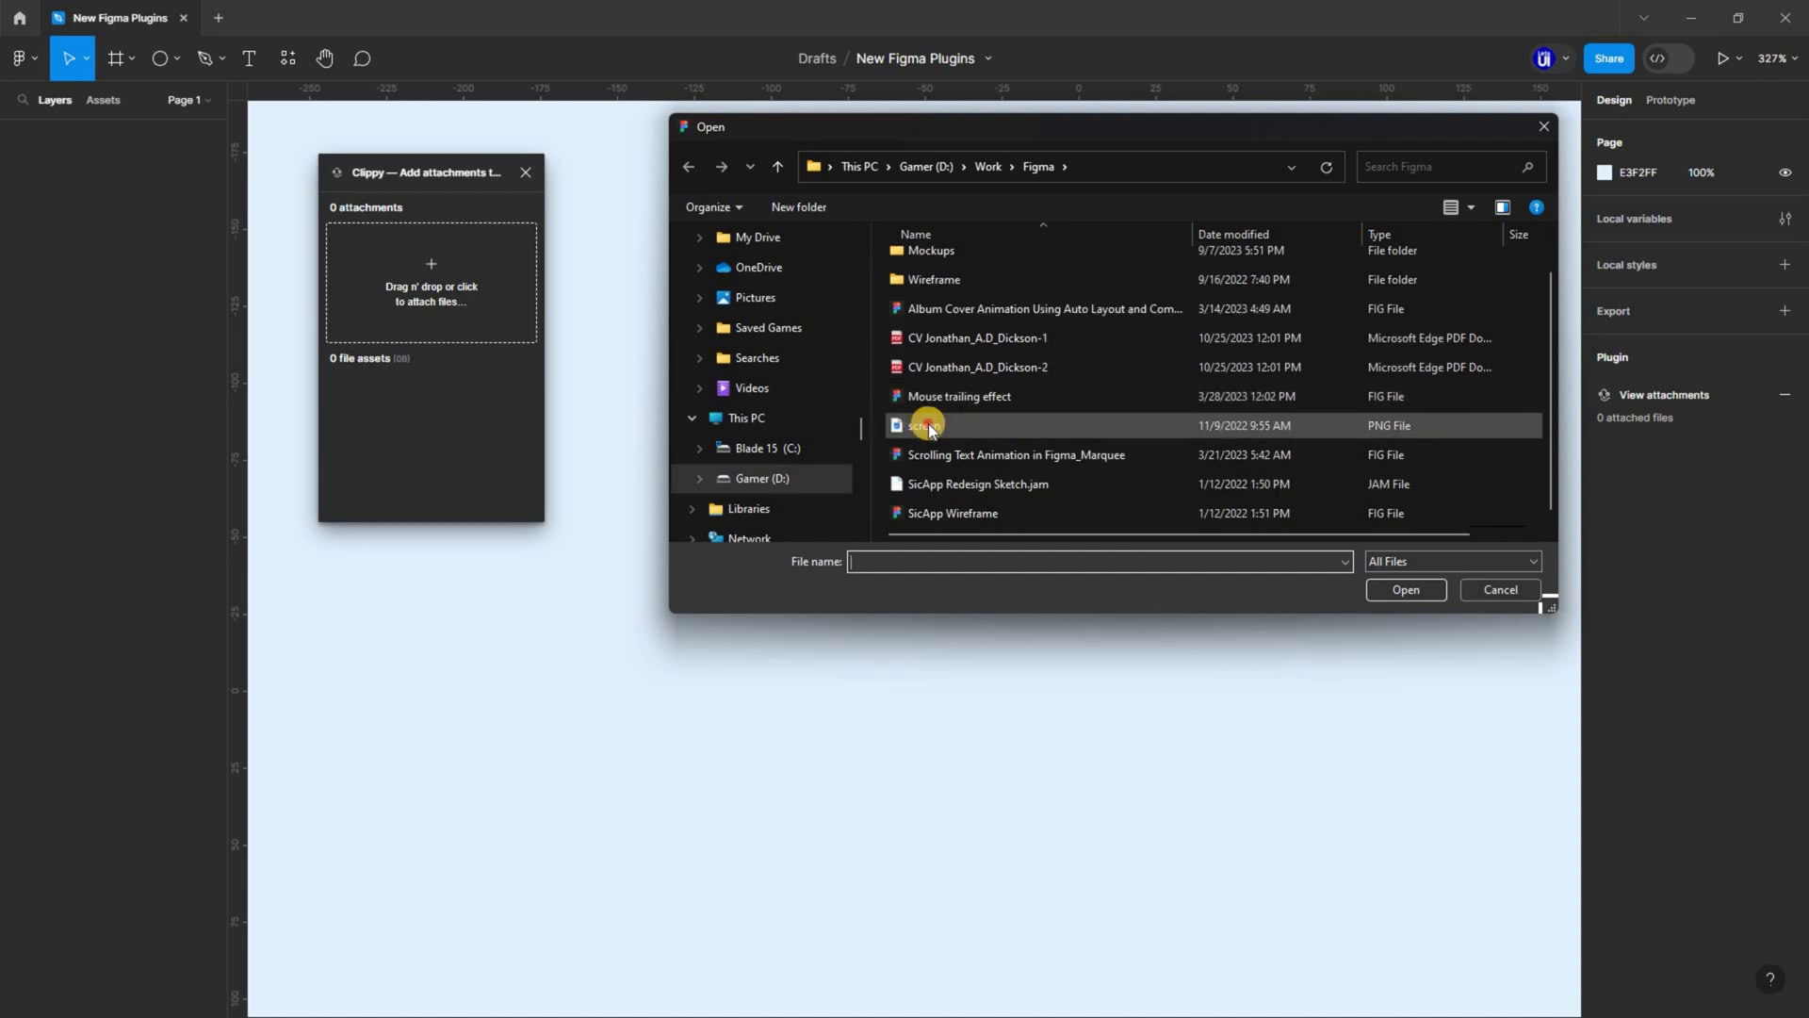
left_click_drag(928, 429, 452, 302)
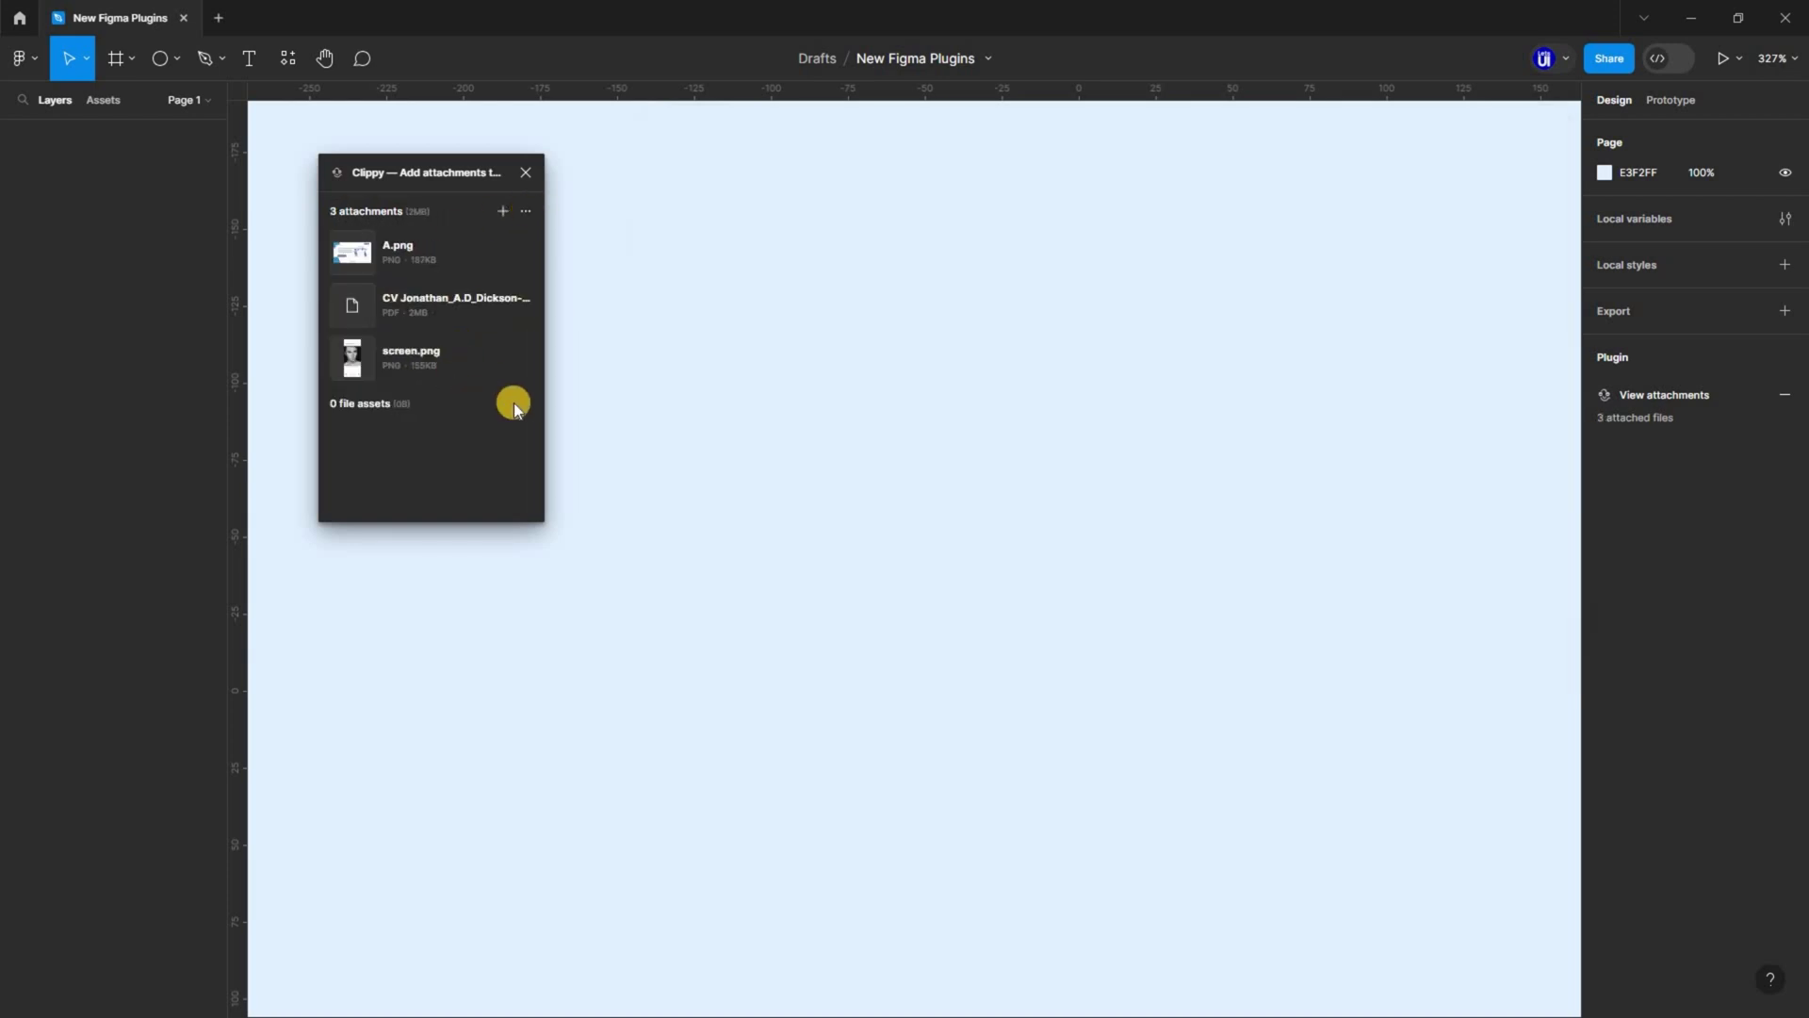
Step: Remove the A.png attachment and move the Clippy window toward the canvas corner
left_click(525, 253)
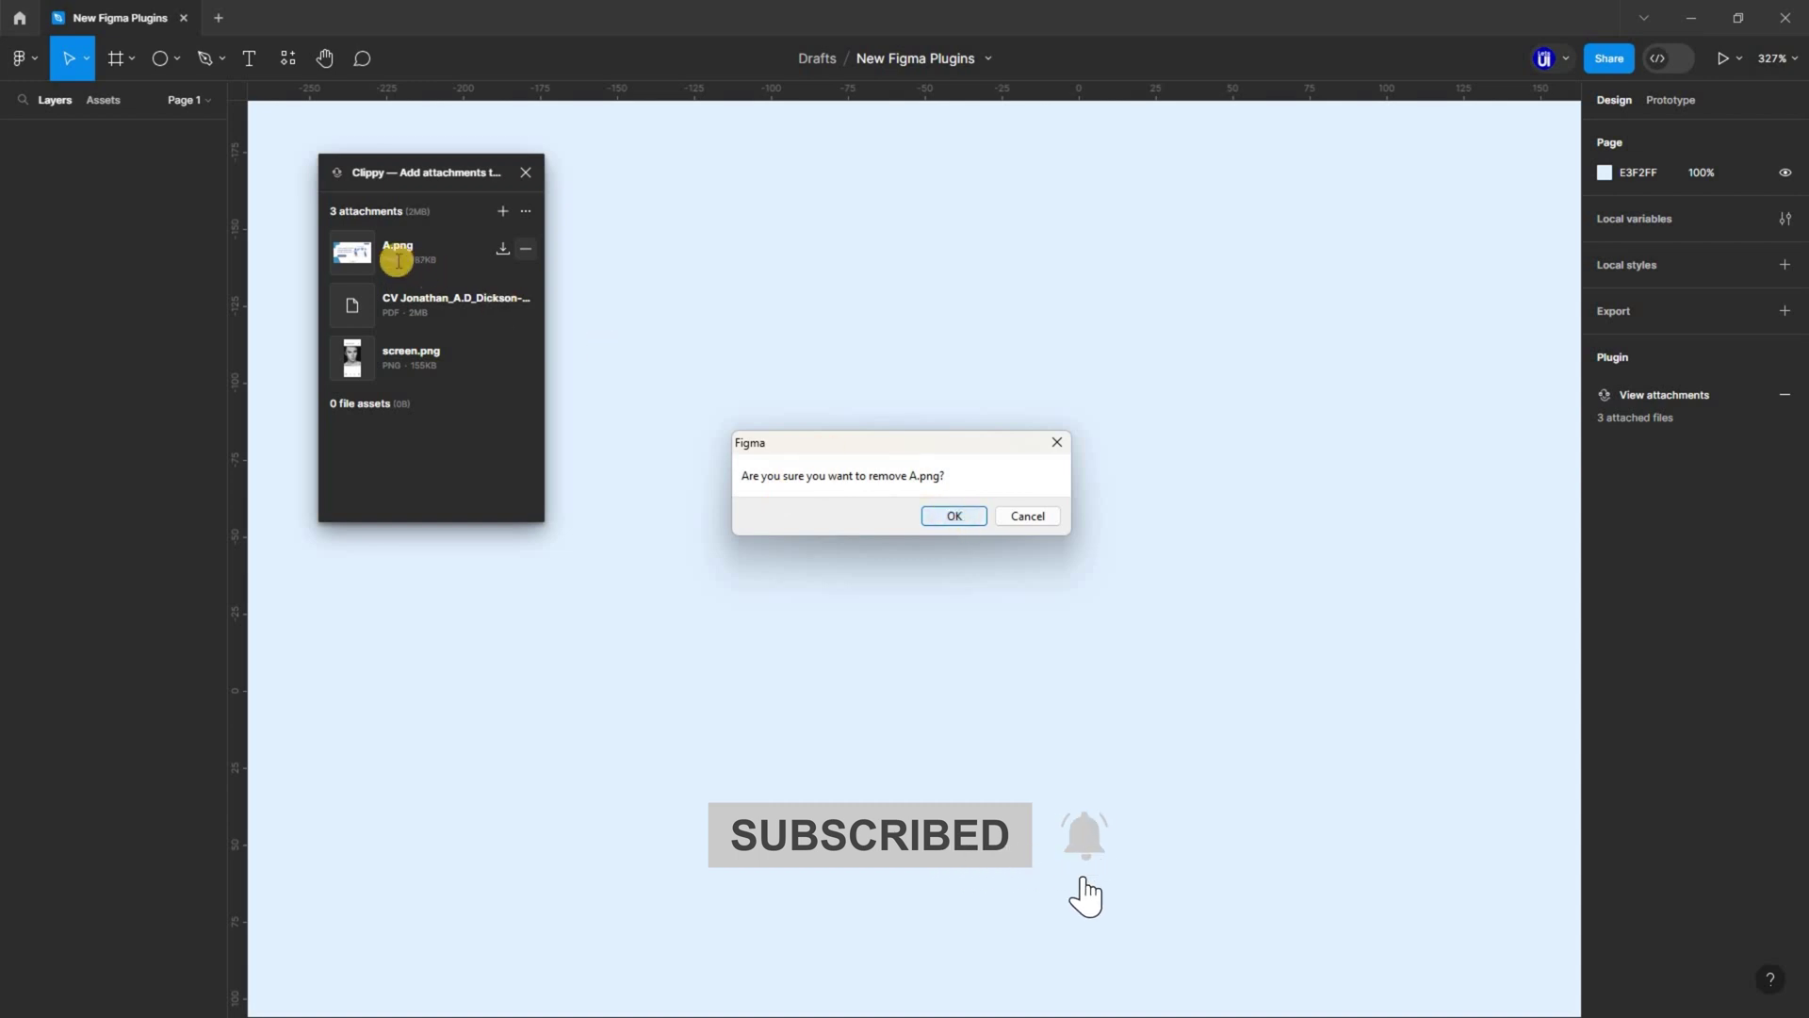
key("Return")
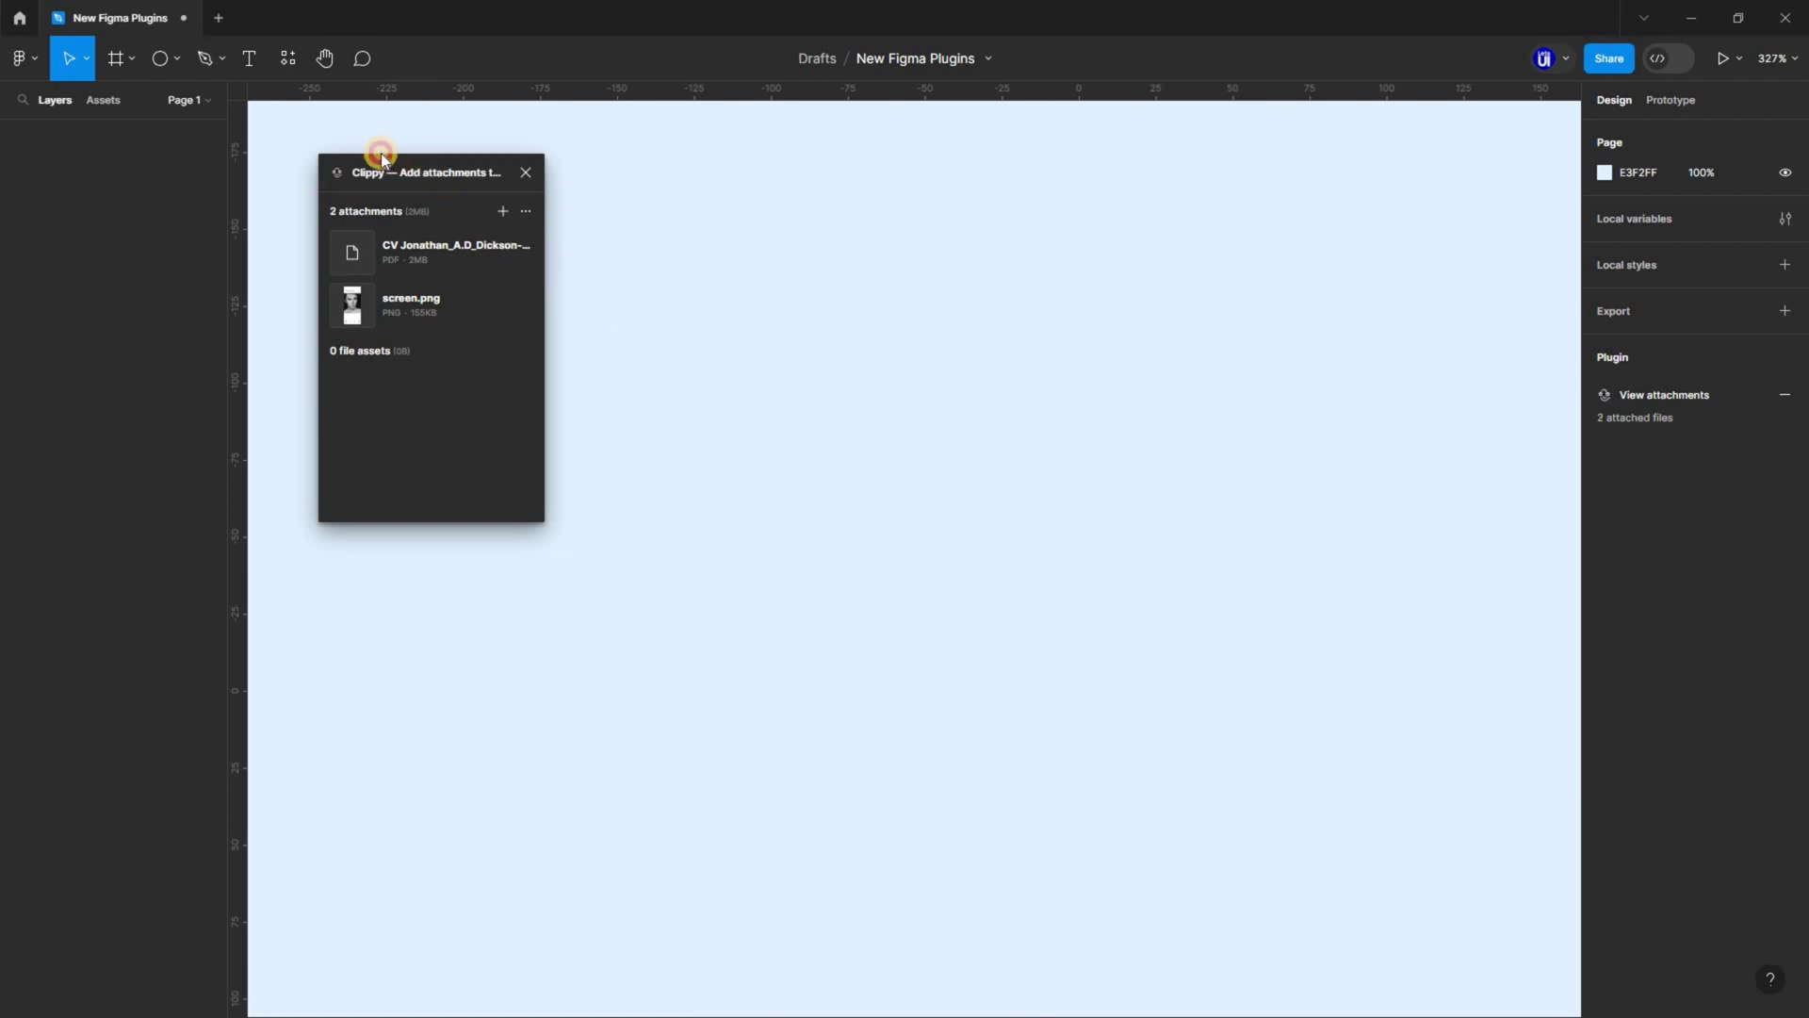
left_click_drag(399, 145, 364, 134)
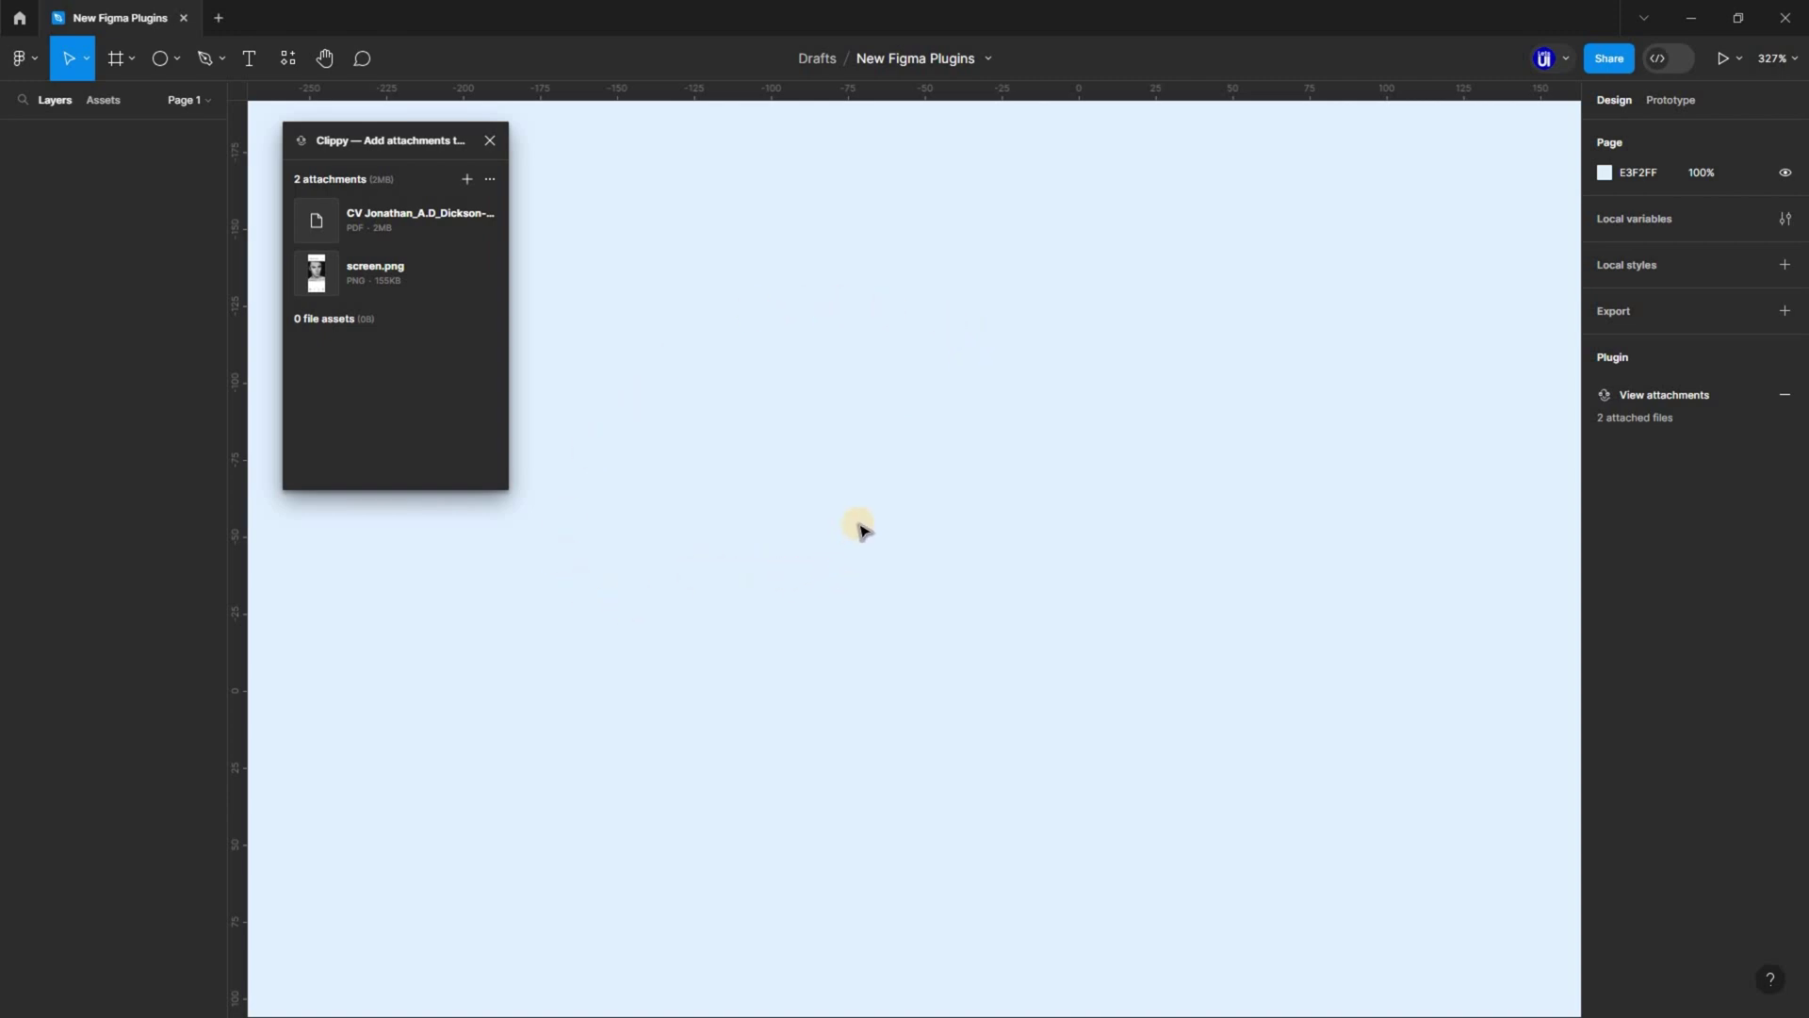
Step: Switch to Dev Mode, search the plugins for "clippy", and run Clippy to view the file's attachments
left_click(1675, 58)
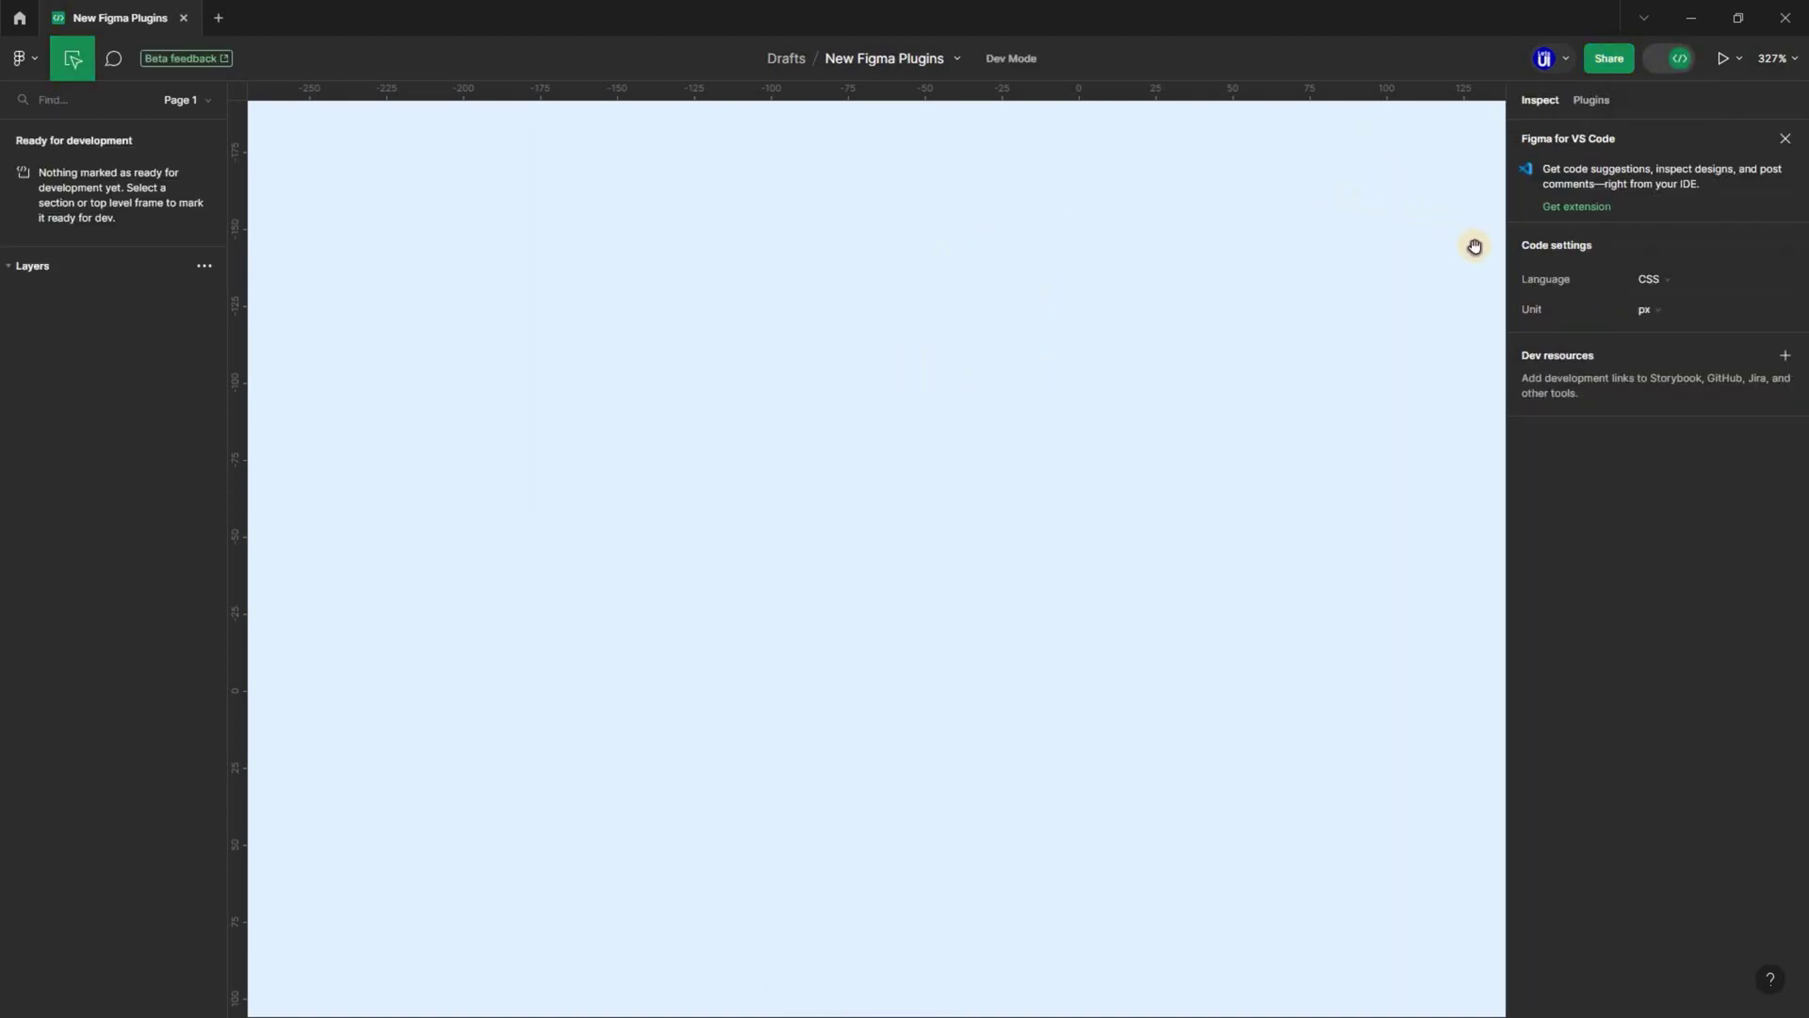
left_click(1601, 99)
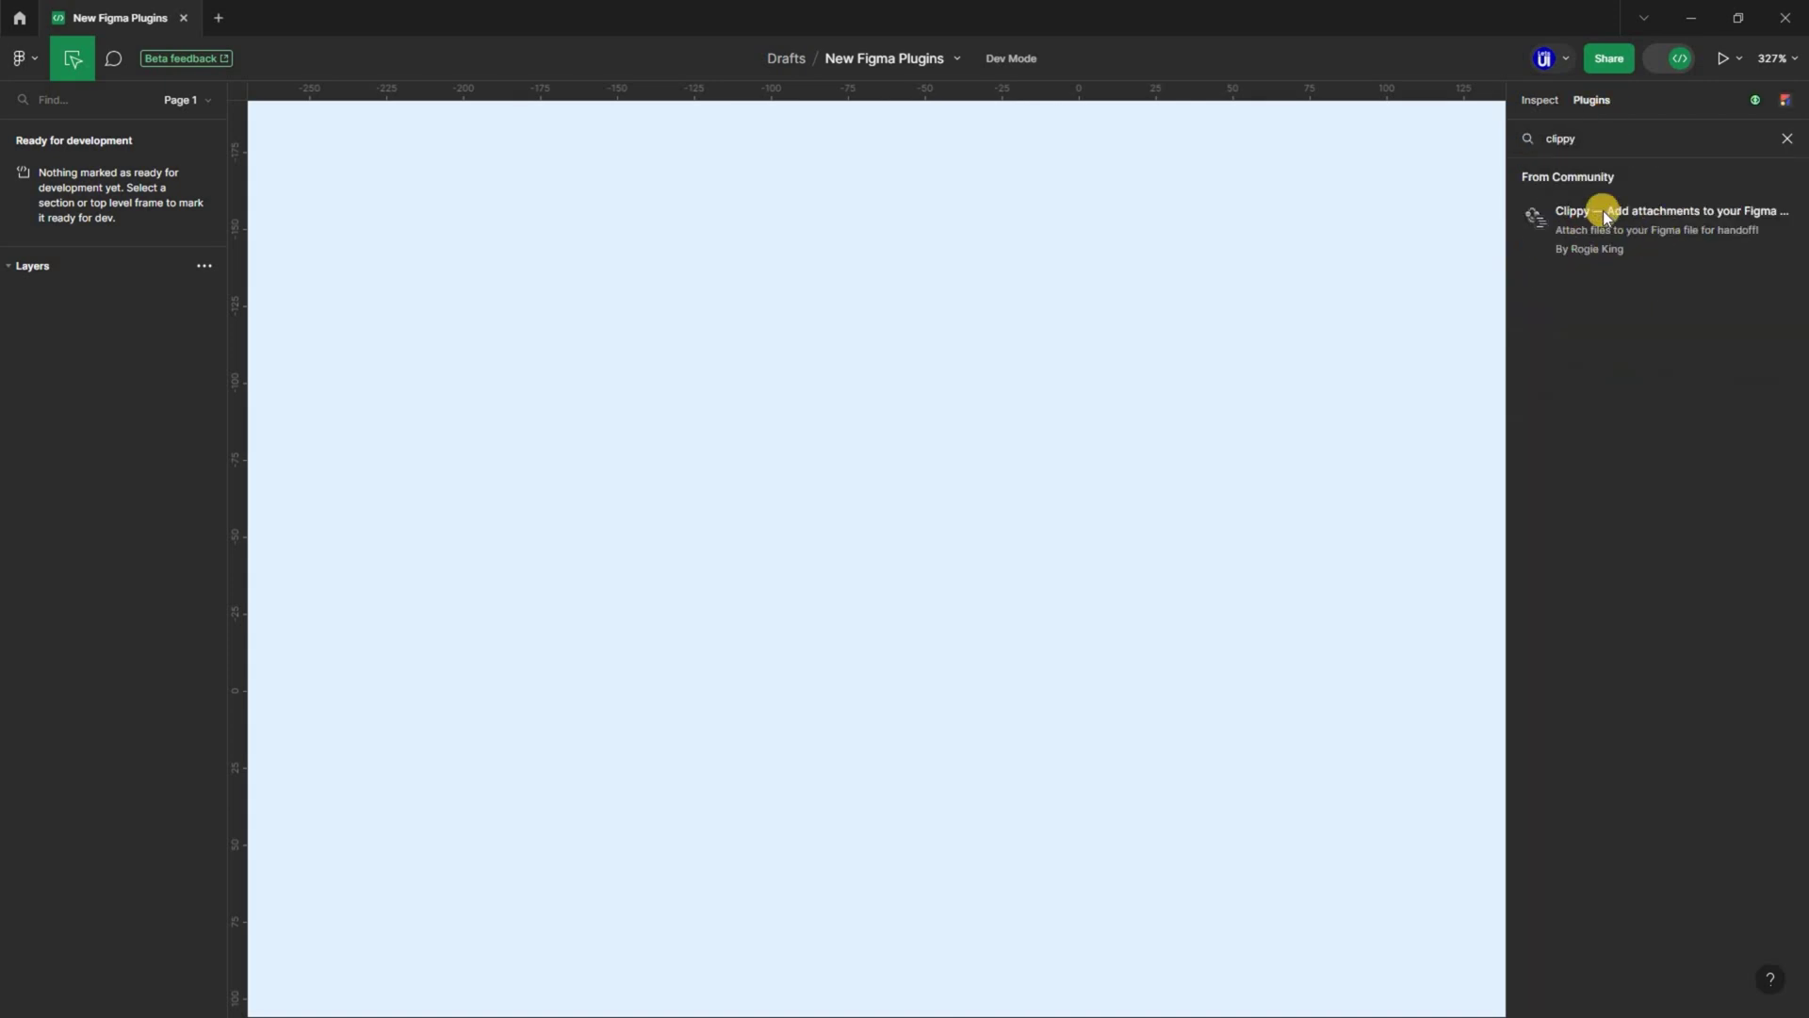
mouse_move(1656, 217)
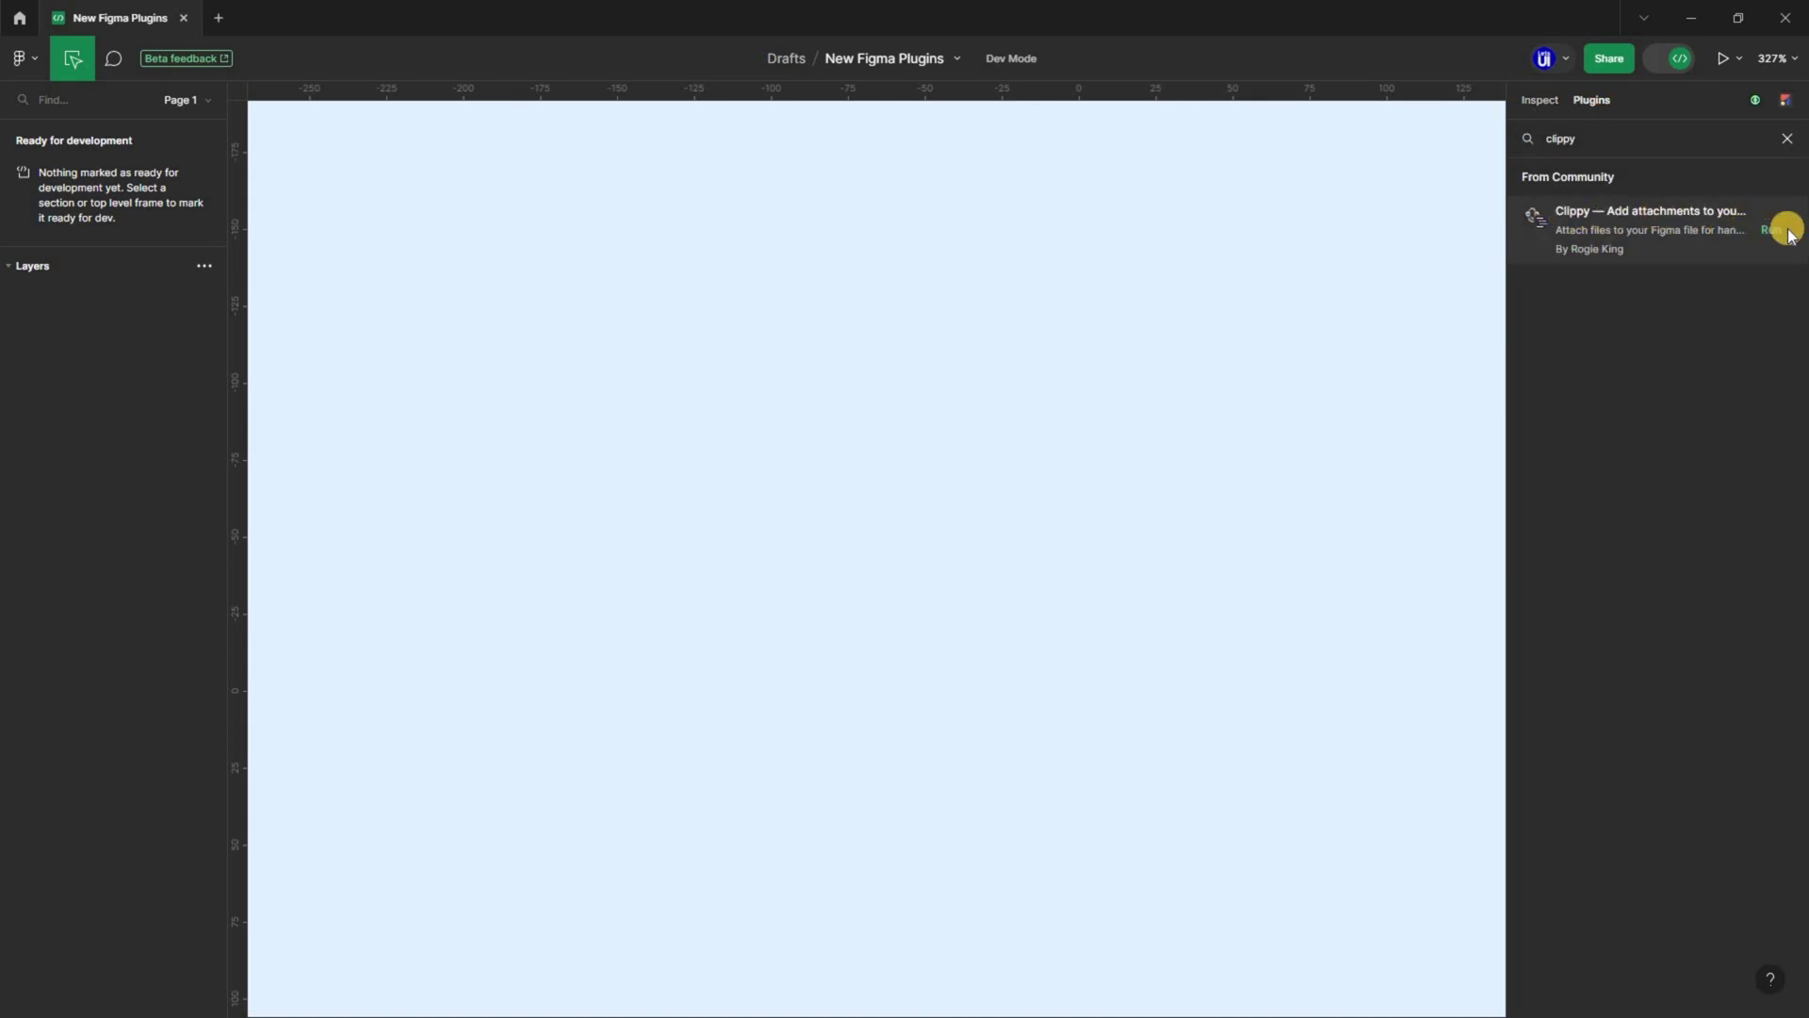
left_click(1602, 236)
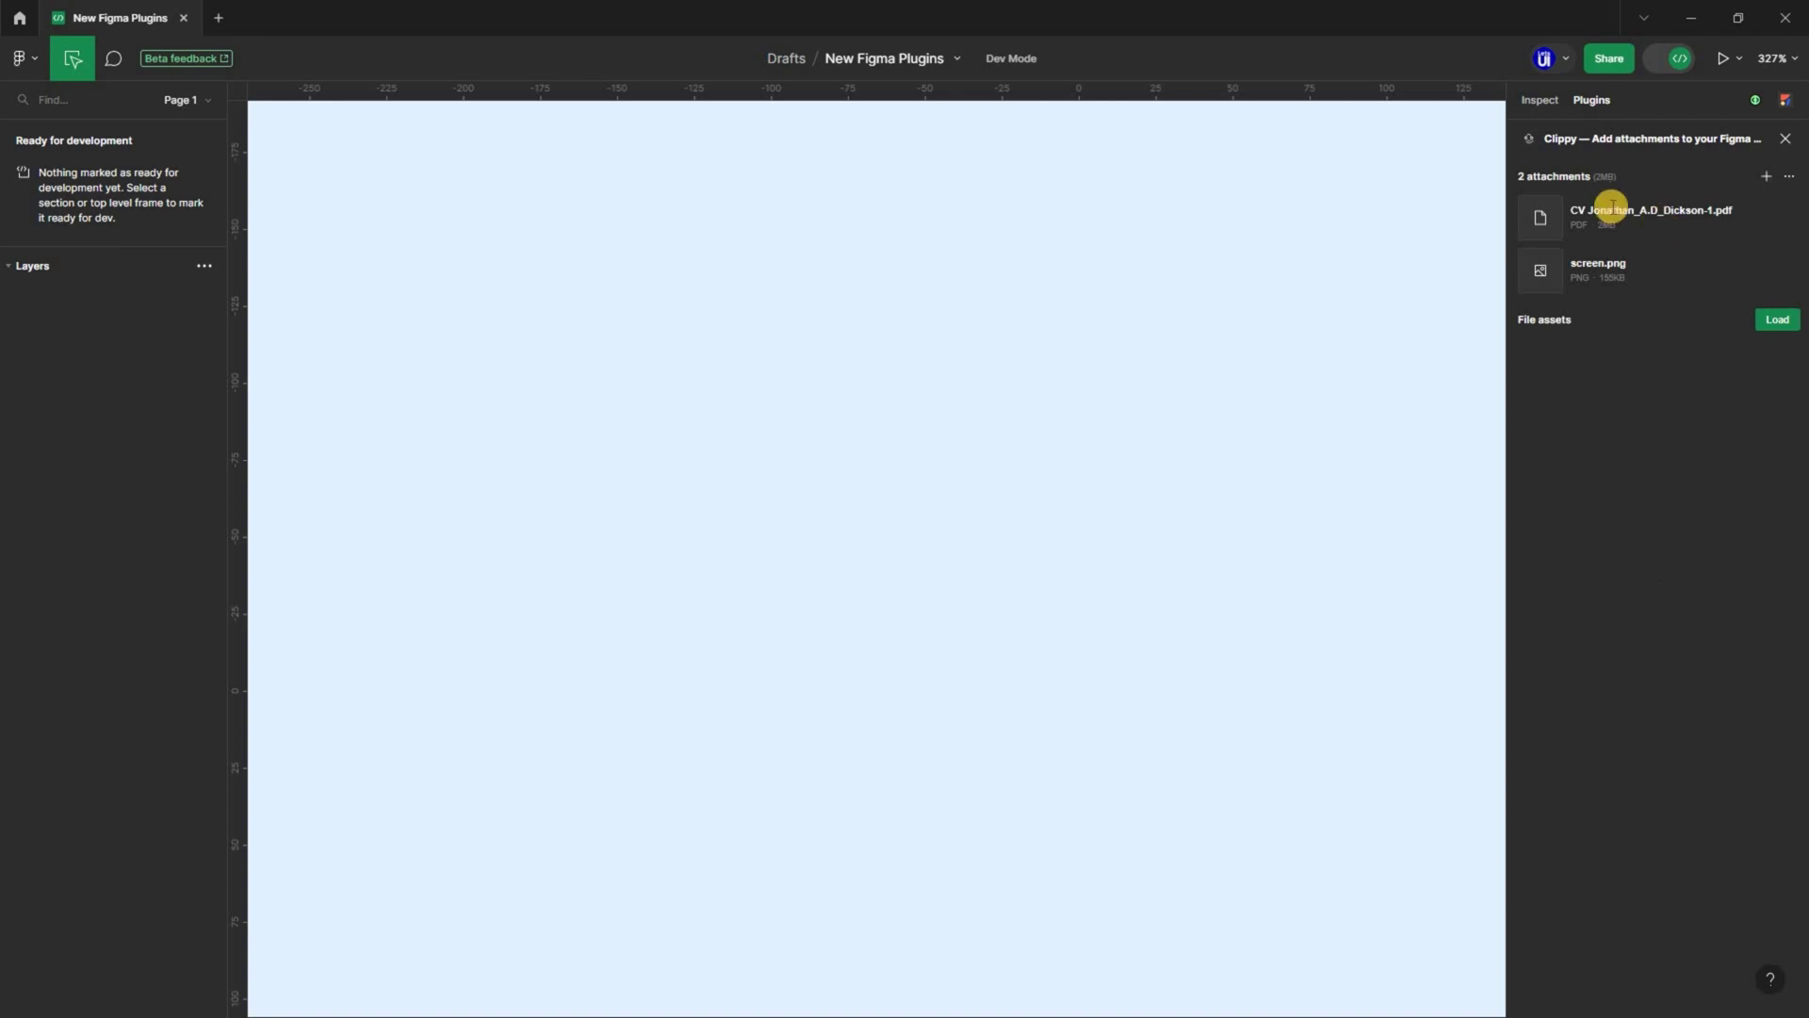